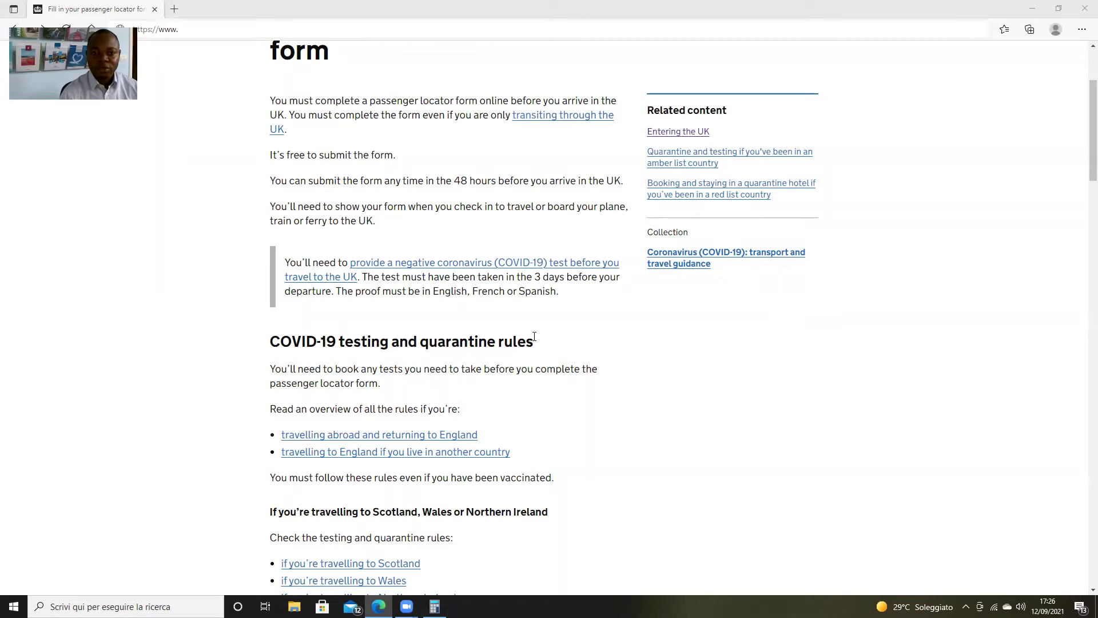
Load gov.uk/provide-journey-contact-details-before-travel-uk in Microsoft Edge
click(201, 30)
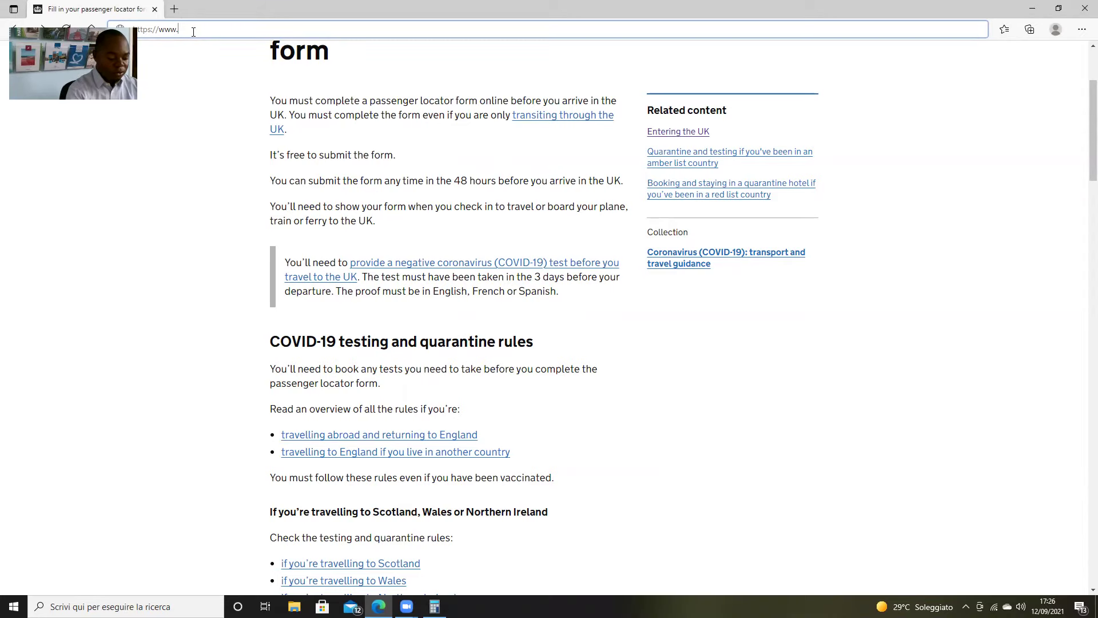
text(gov.uk)
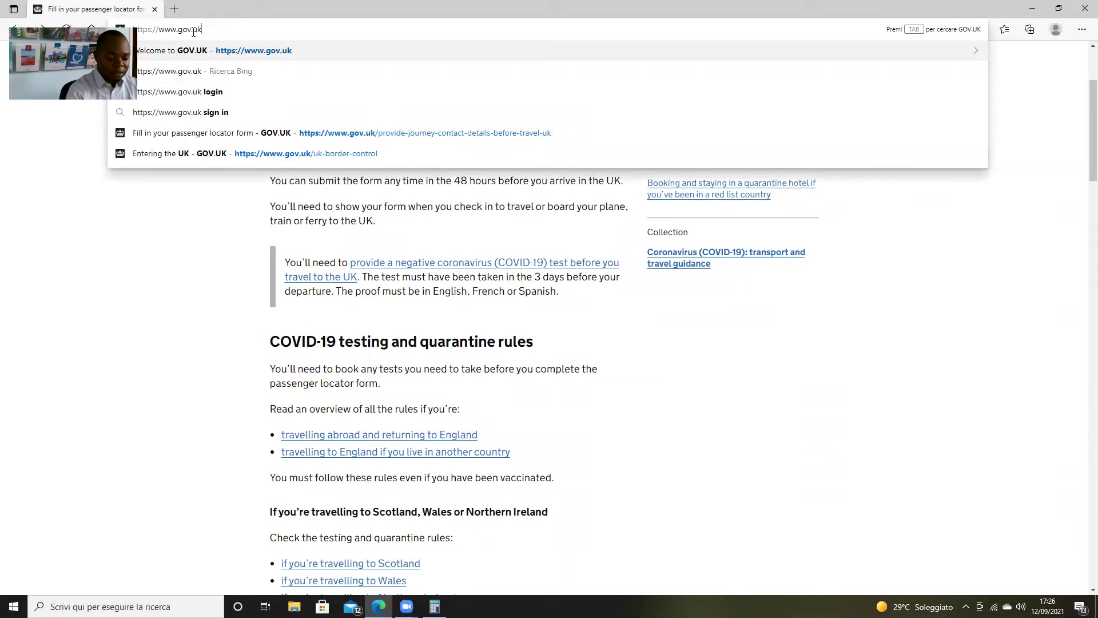
text(/)
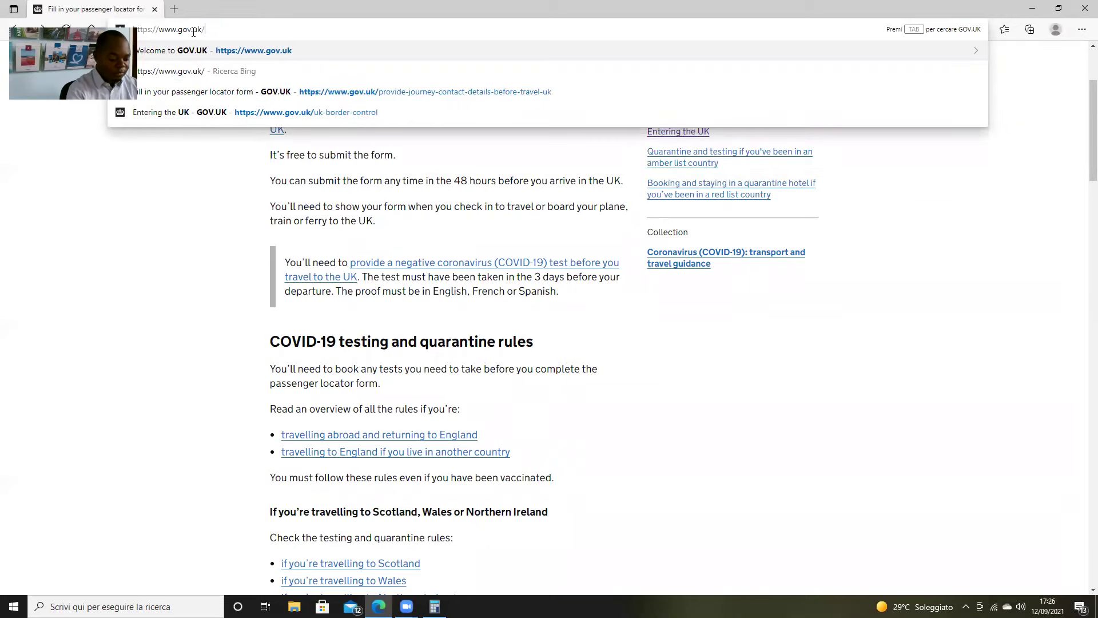
text(provide)
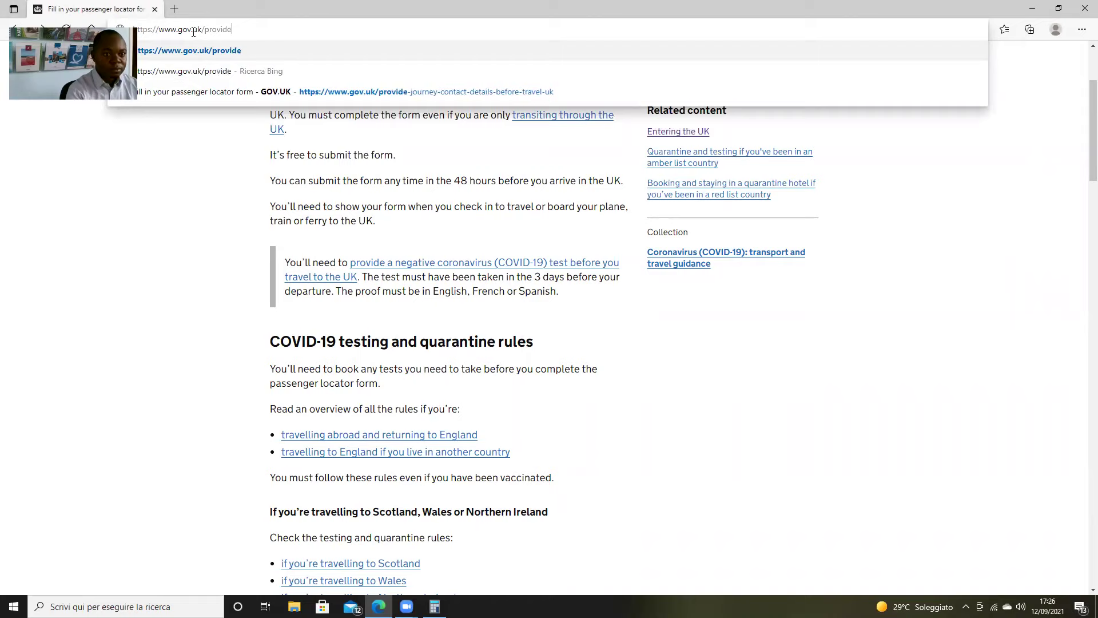
text(-journ)
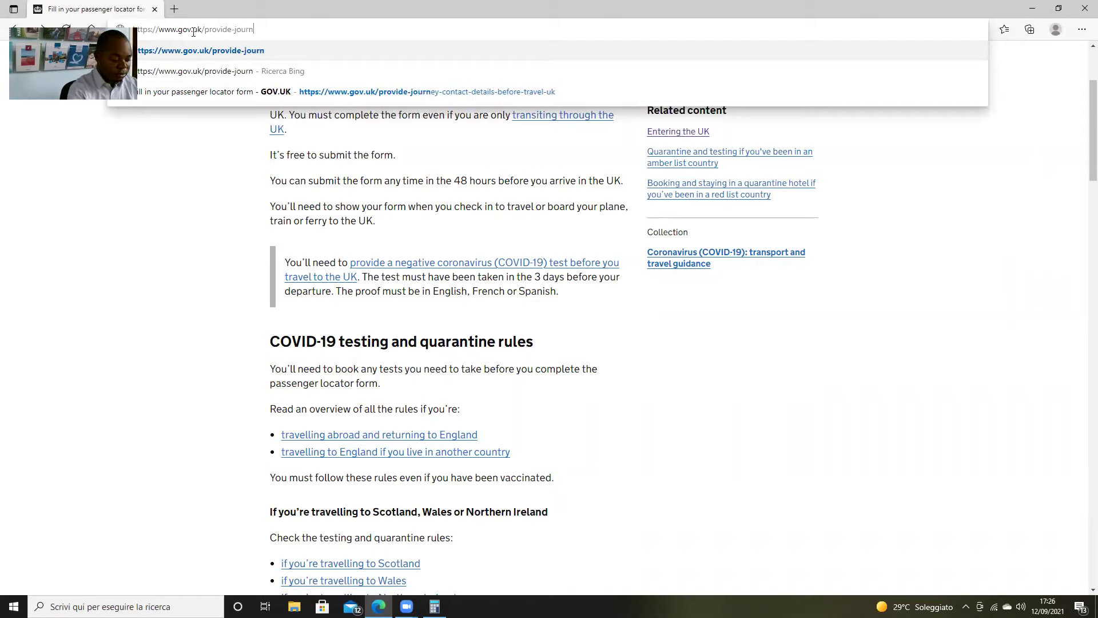
text(ey-contact-de)
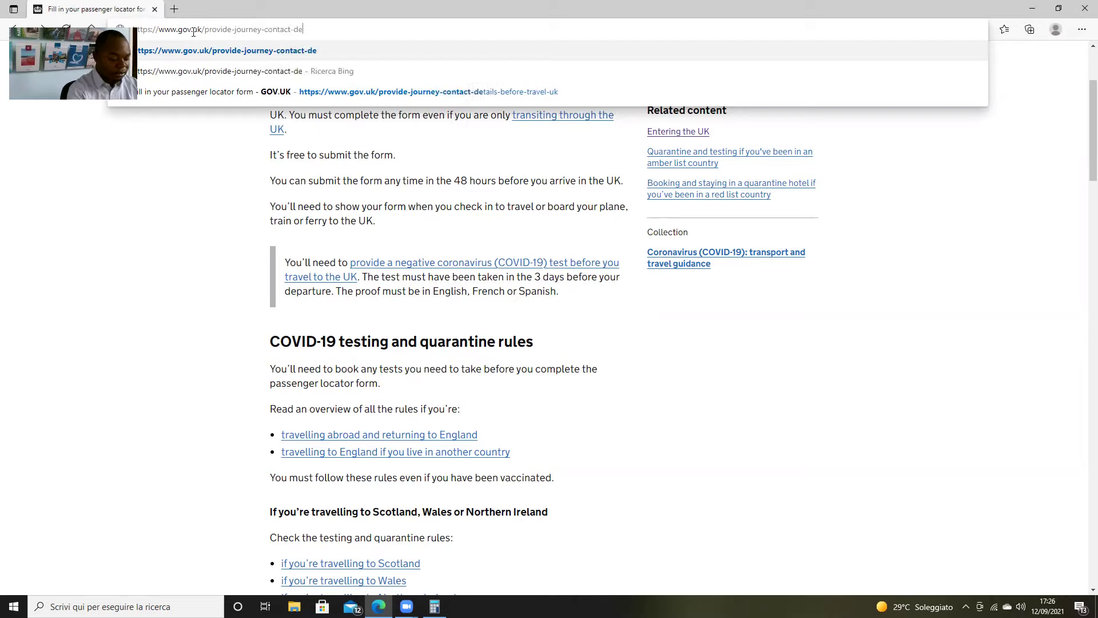
text(tails-)
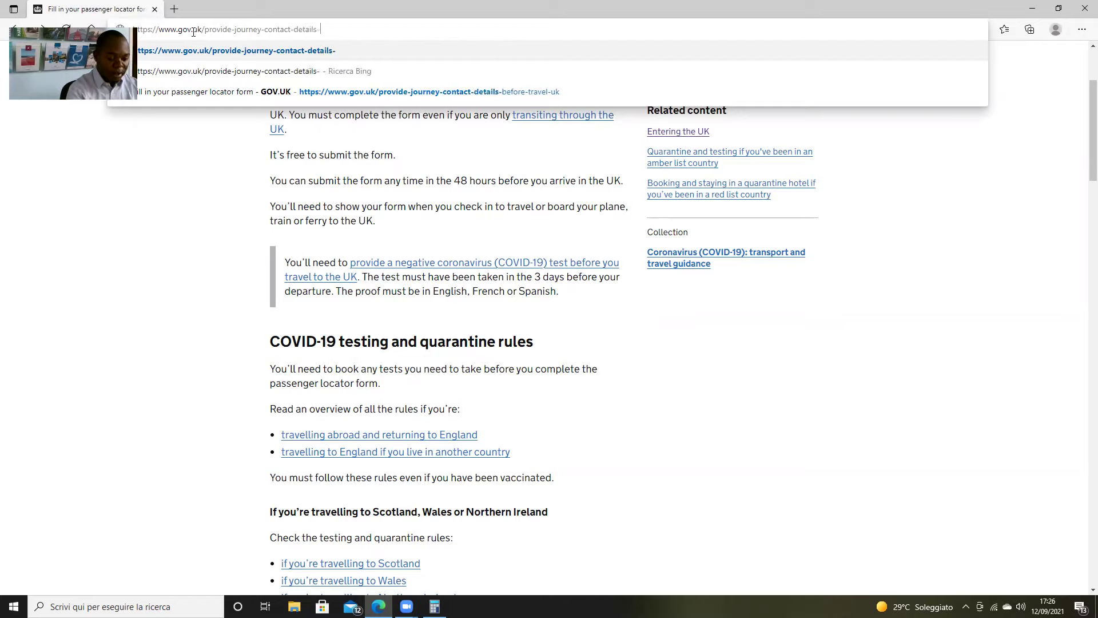
text(befoe)
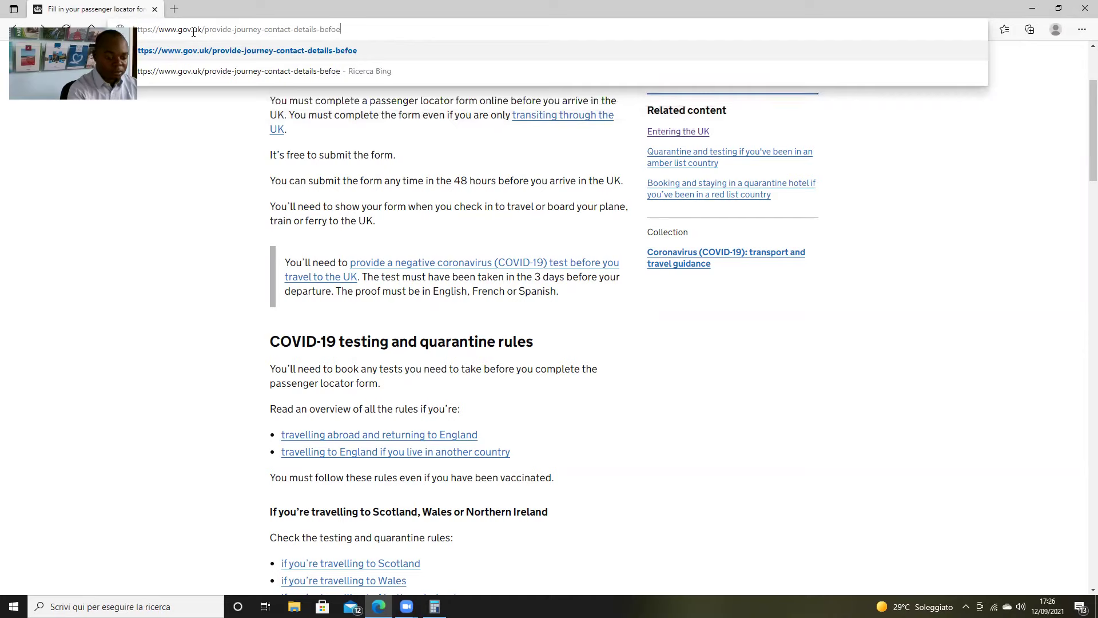
key(BackSpace)
text(re-)
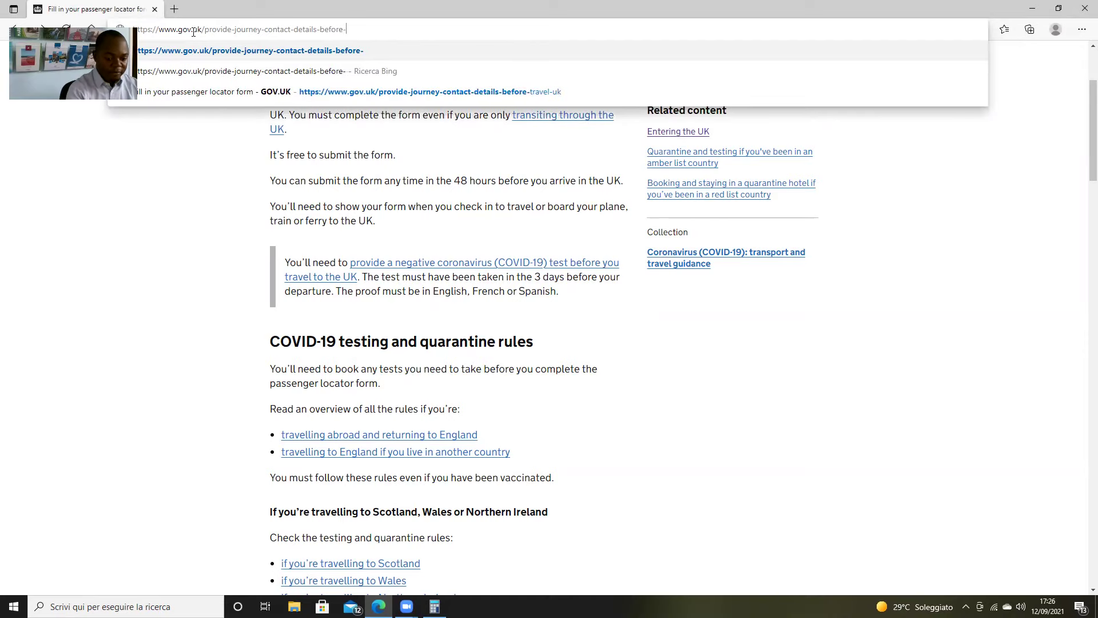
text(trave)
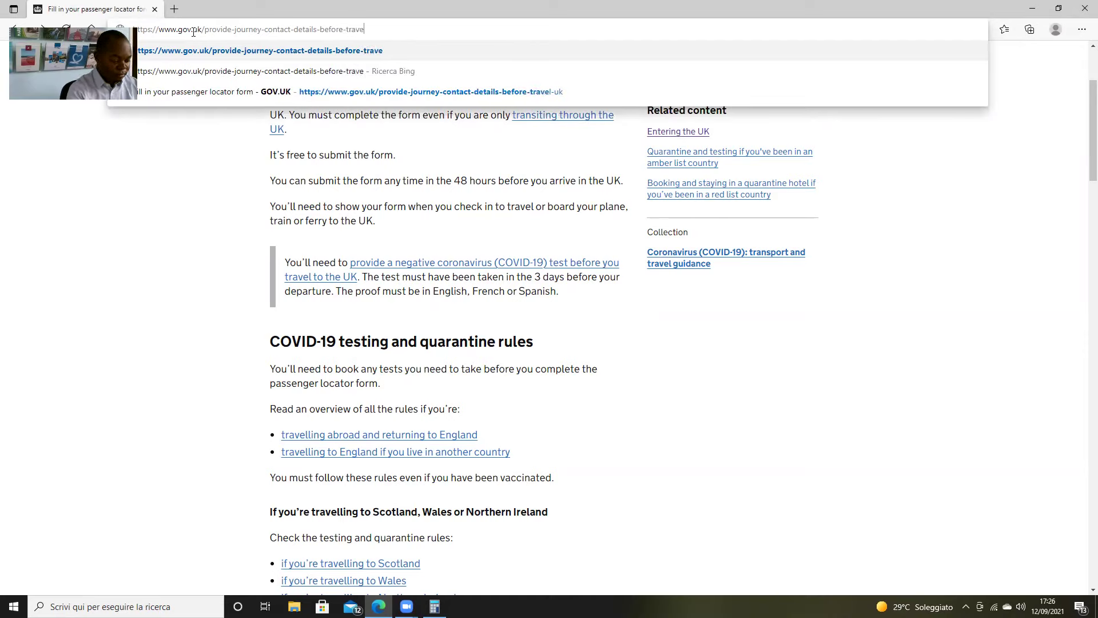
text(l-uk)
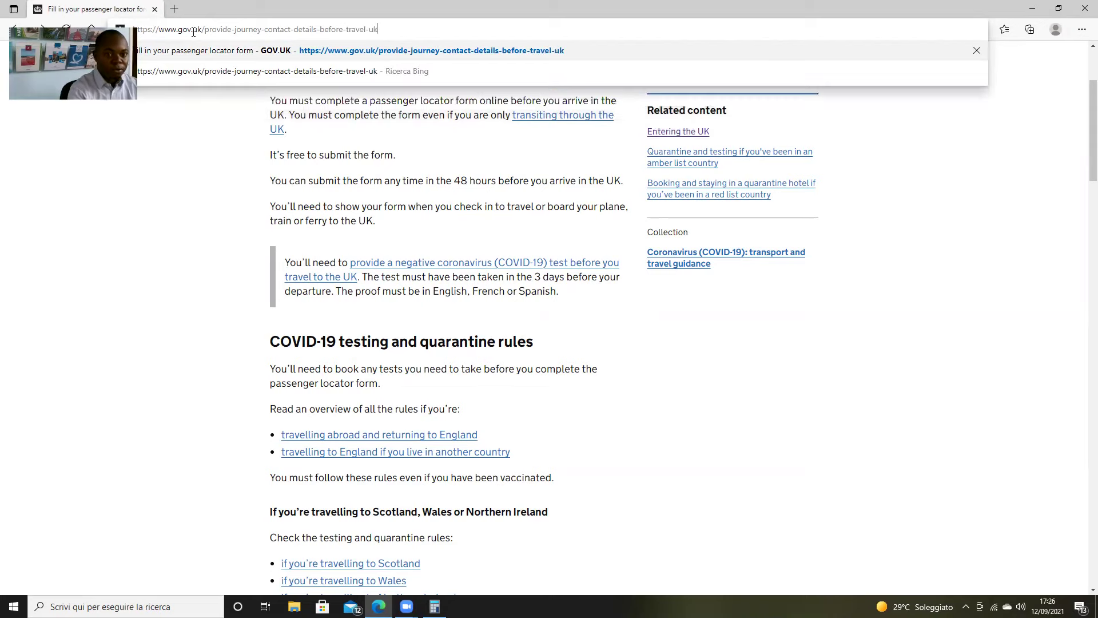
key(Return)
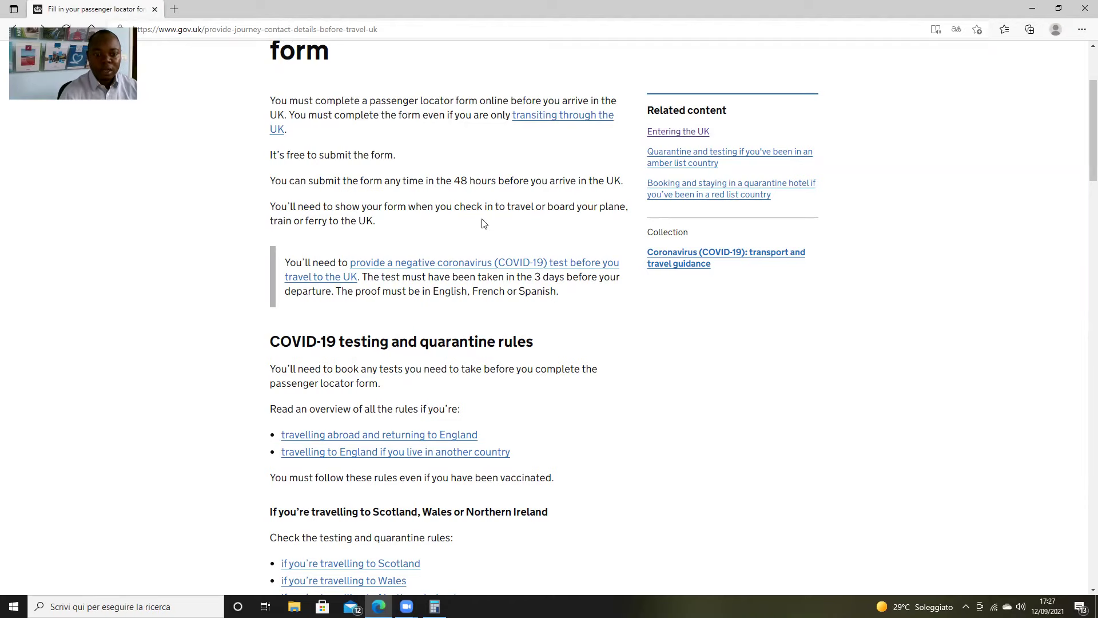
Start the form and answer No to already having a form account
scroll(332, 181, down, 15)
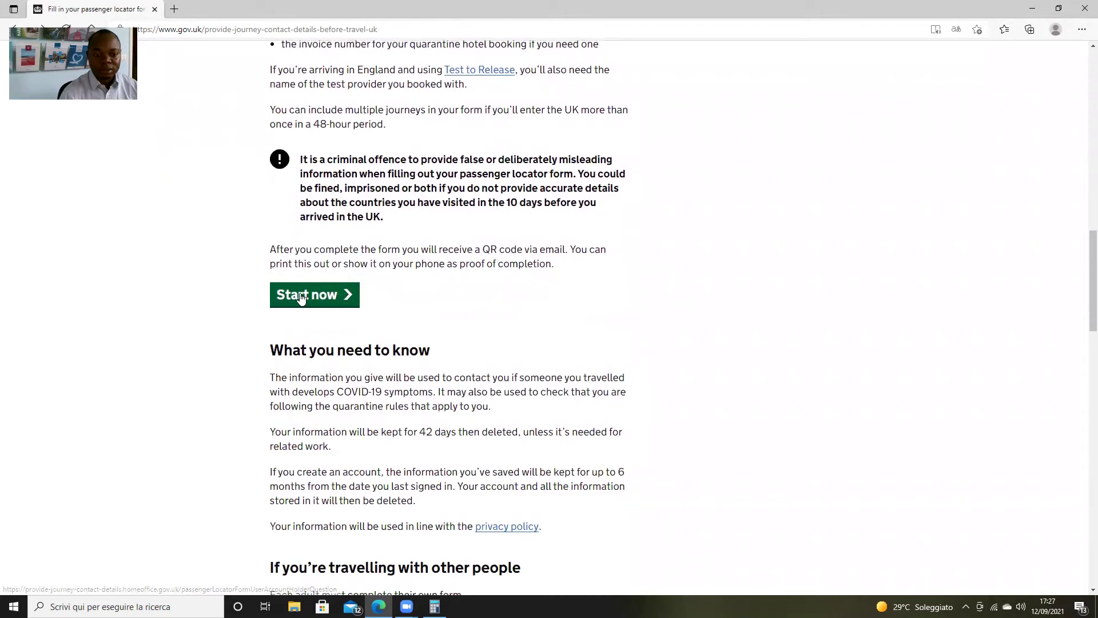
click(301, 296)
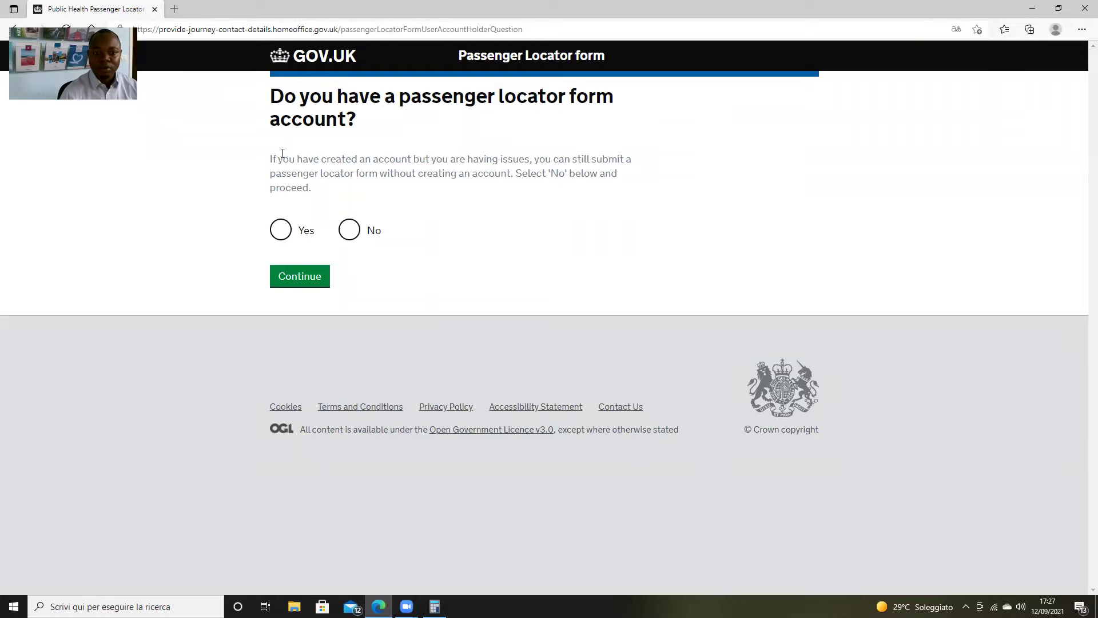
click(349, 231)
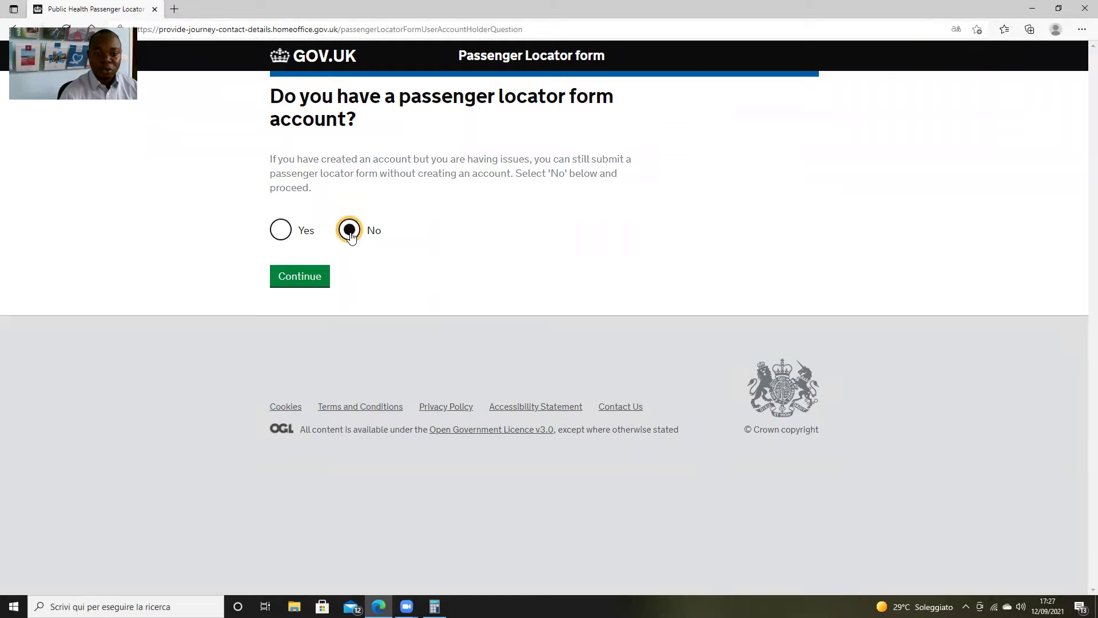
click(309, 281)
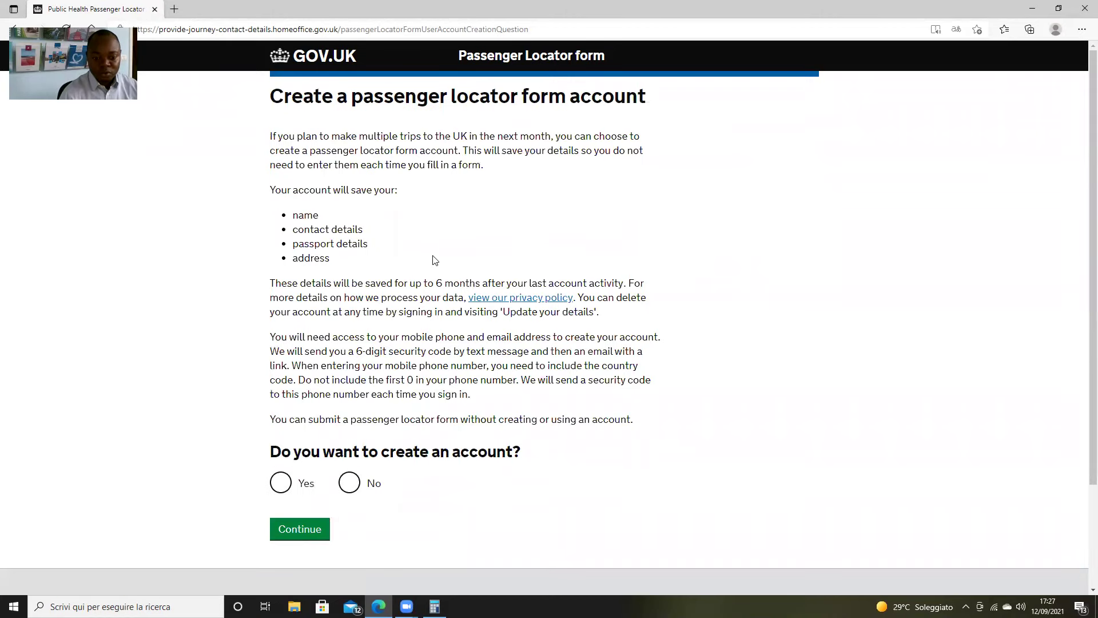
Decline creating a Passenger Locator Form account and continue as a guest
scroll(415, 279, down, 2)
scroll(440, 232, up, 2)
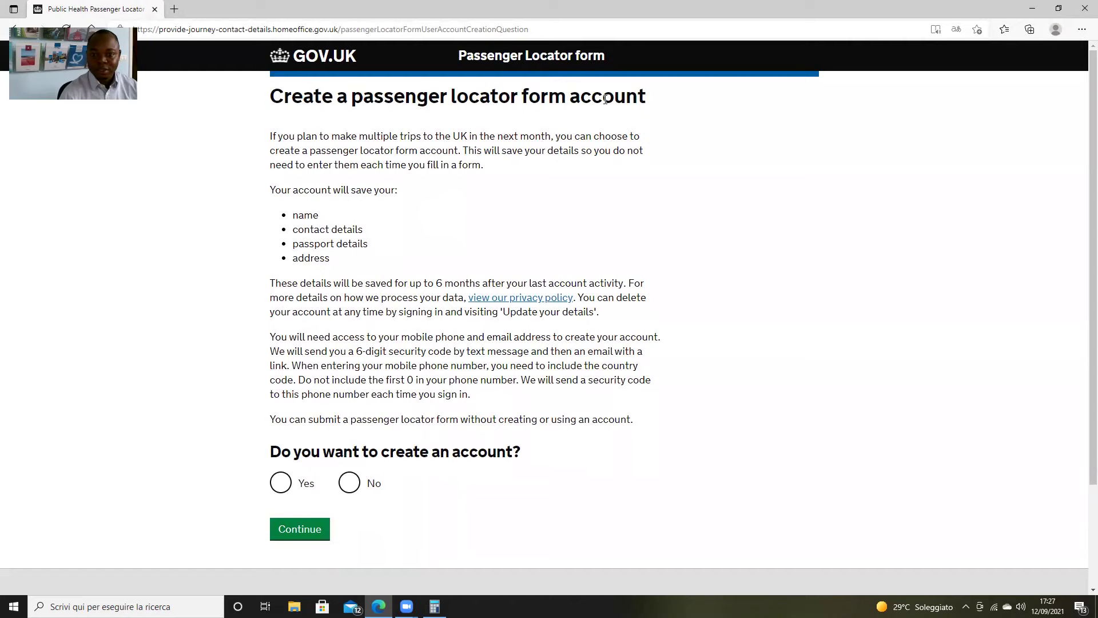
scroll(519, 198, down, 2)
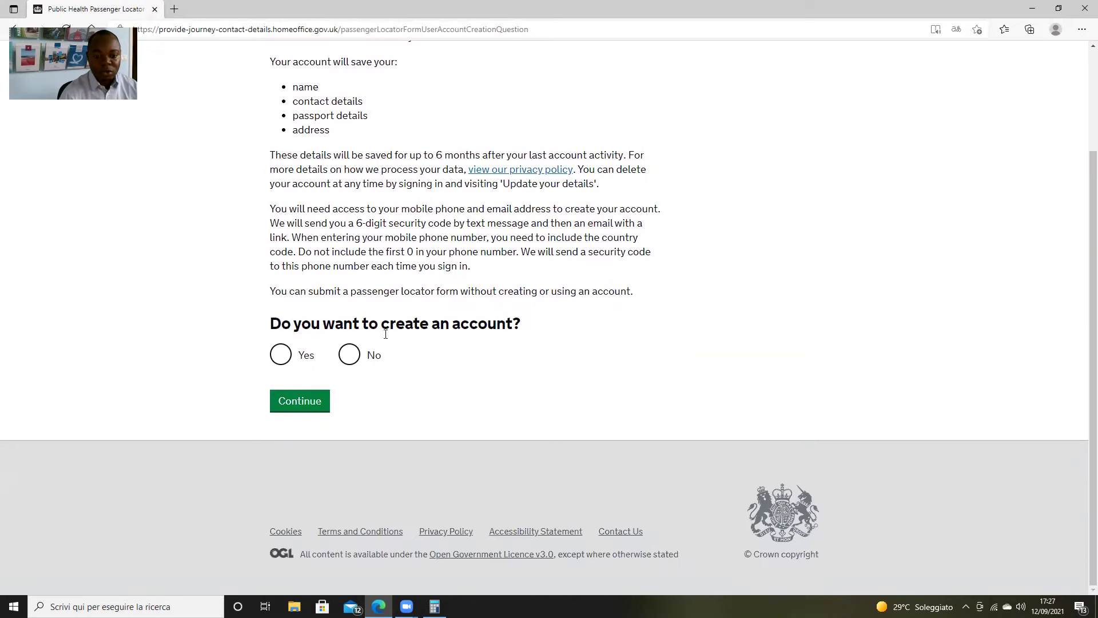
click(351, 357)
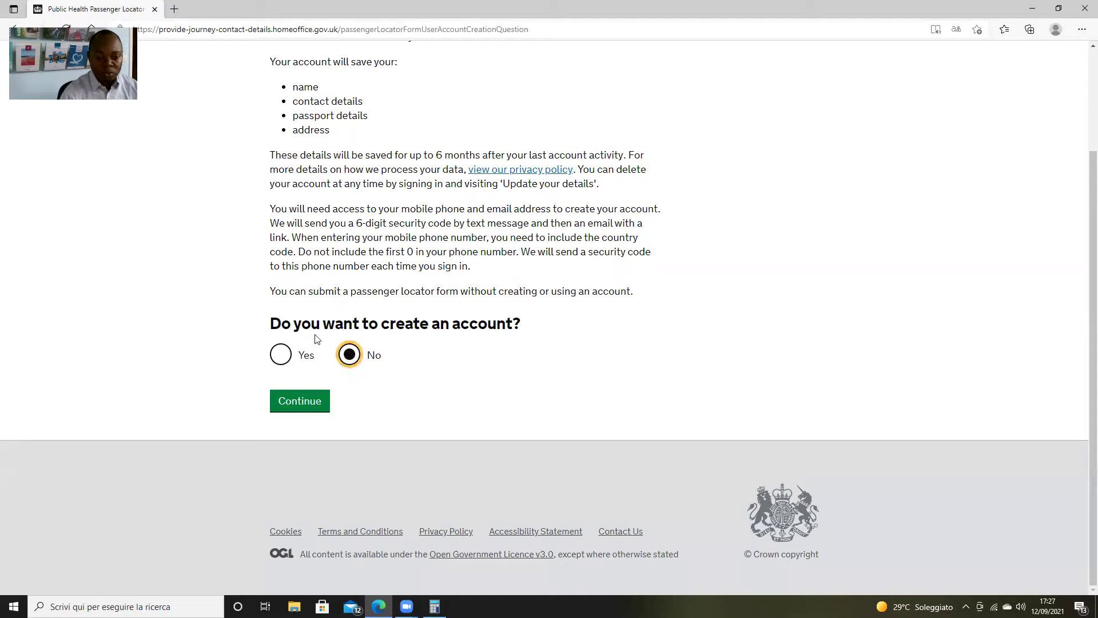
click(315, 399)
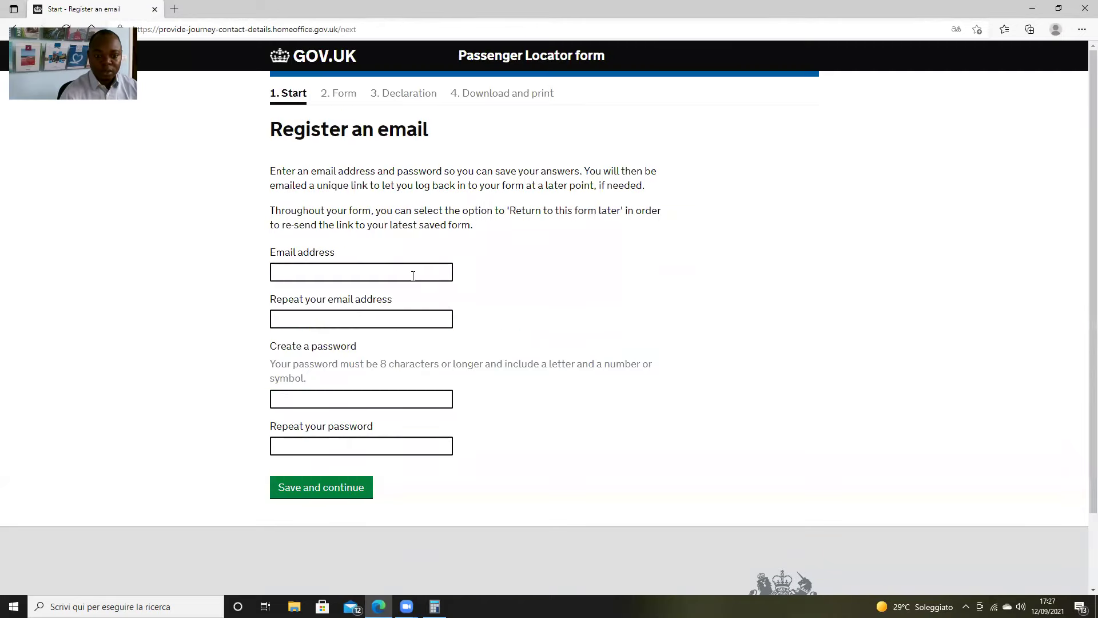
Enter the email address and repeat it in the confirmation field
click(413, 276)
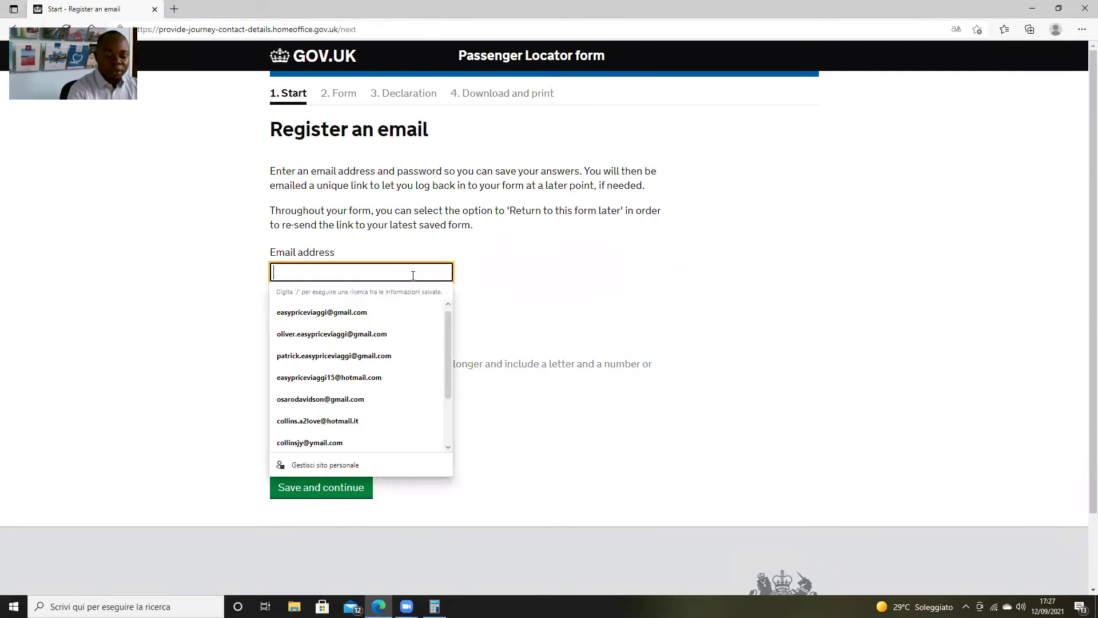
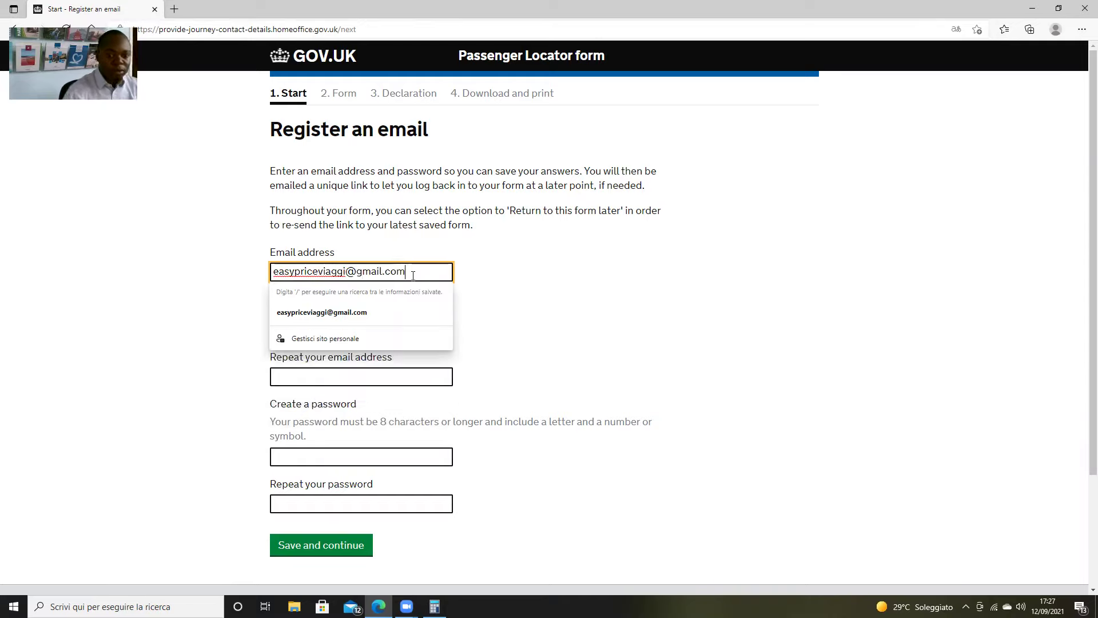
click(553, 301)
click(390, 376)
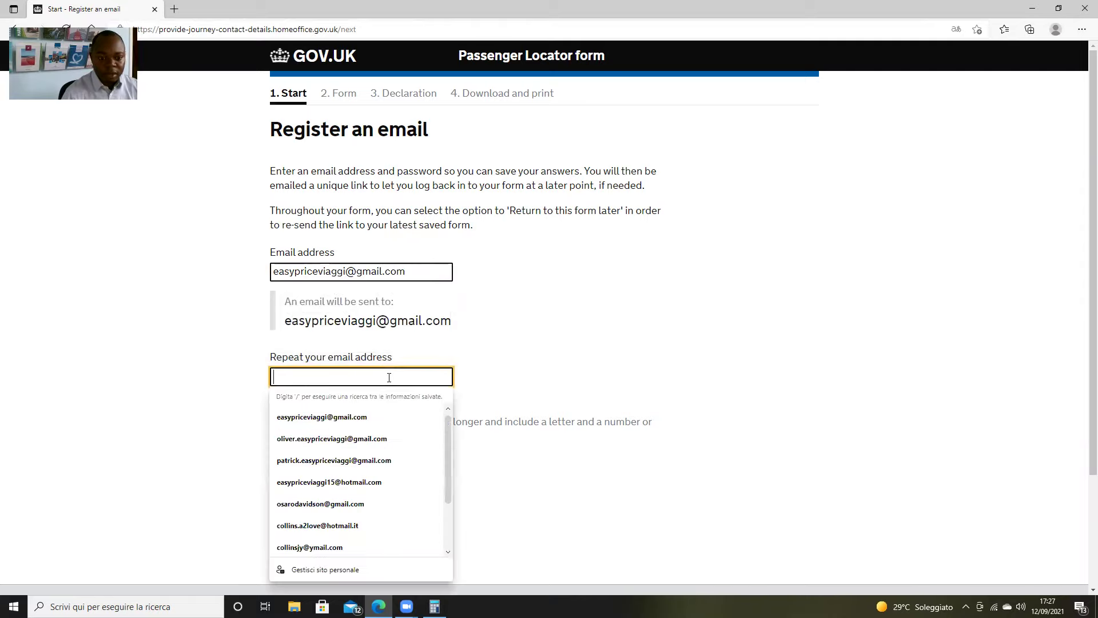
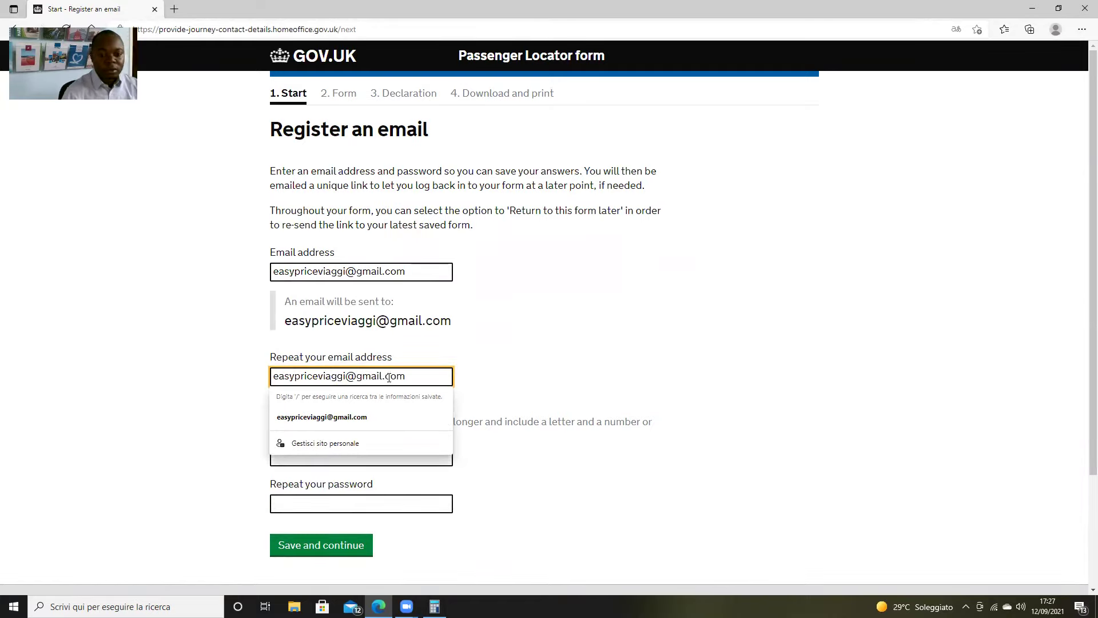
click(554, 347)
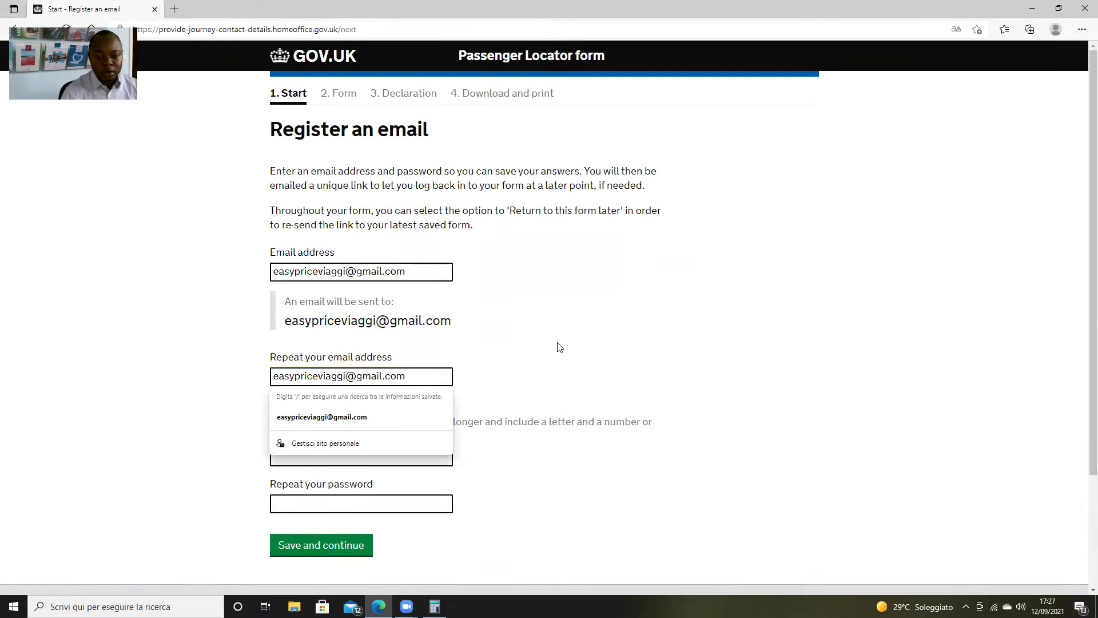
Set a password, confirm it, and save the email registration
scroll(438, 455, down, 1)
click(389, 371)
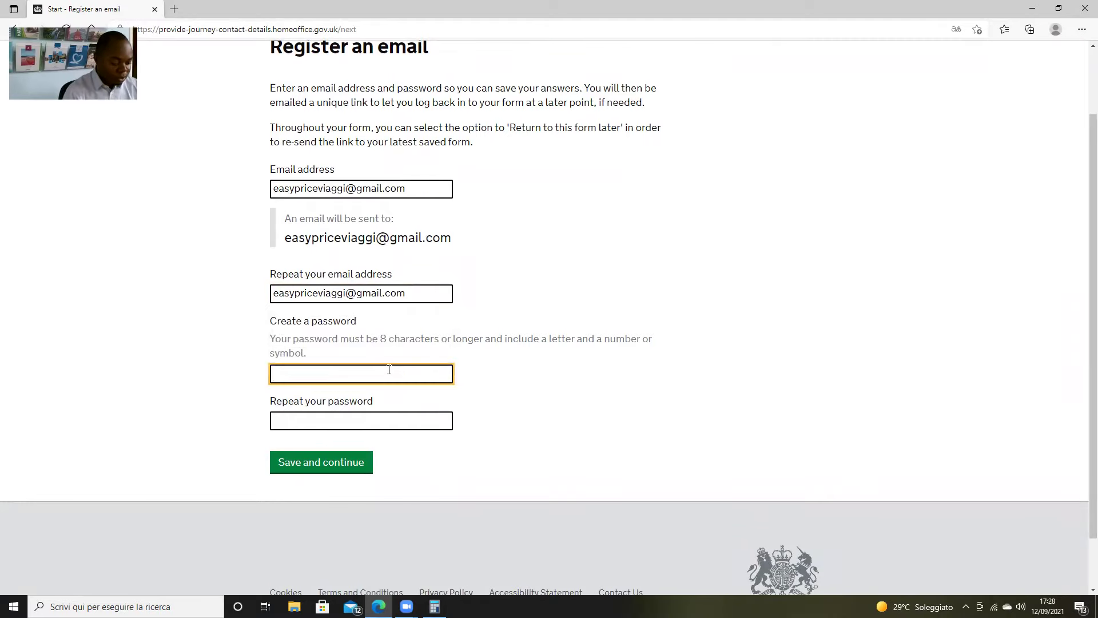
text(••••••••)
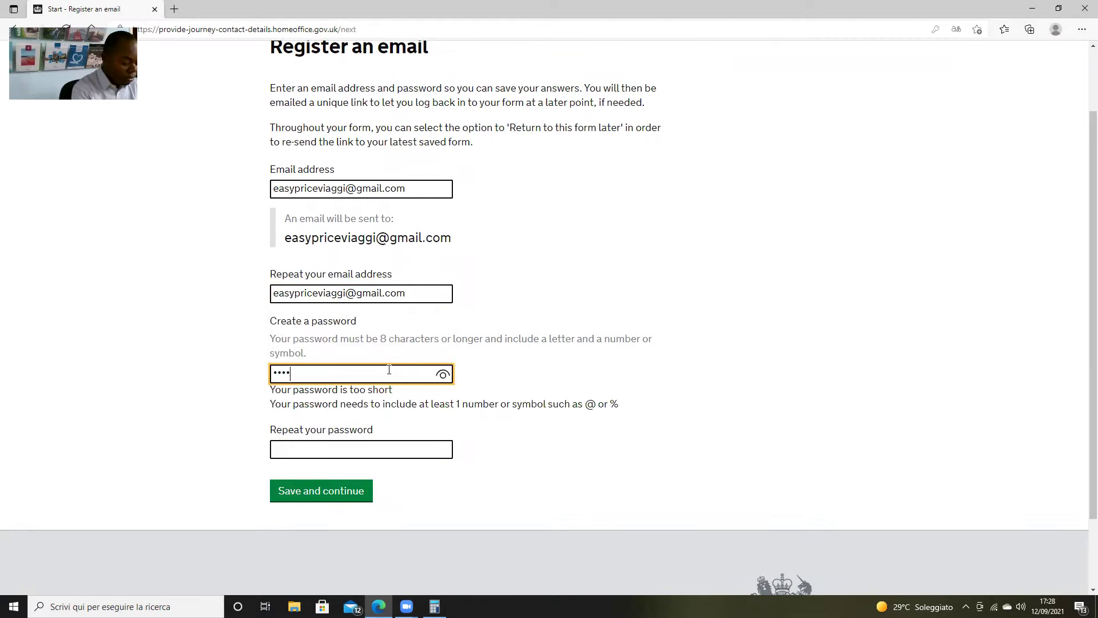
click(372, 419)
text(••••••••)
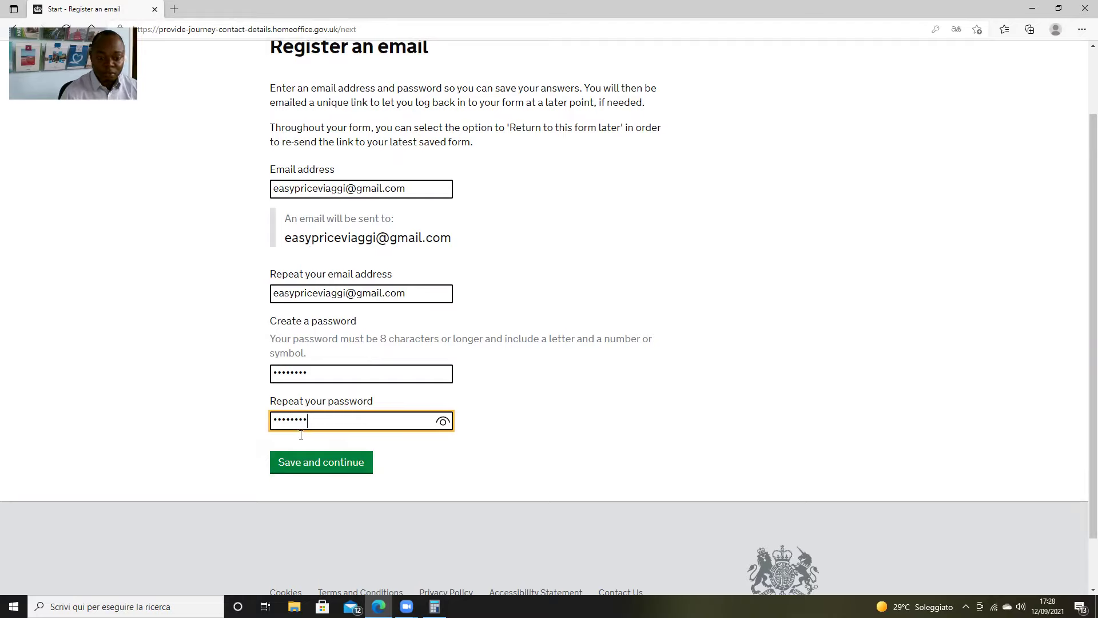
click(341, 463)
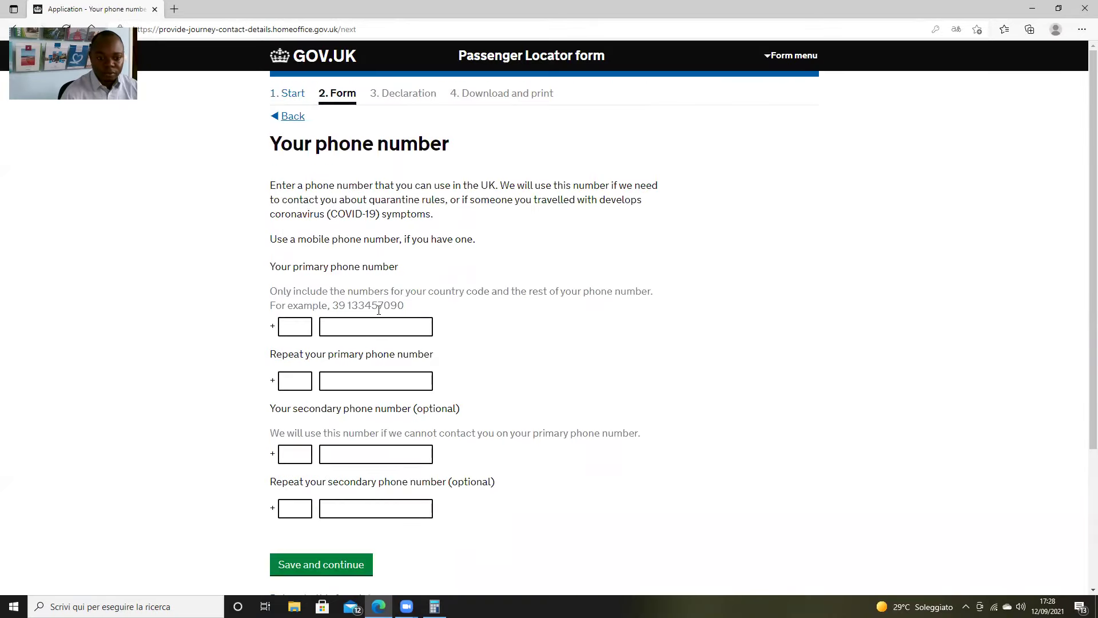
Enter the primary phone number with country code 44
click(291, 329)
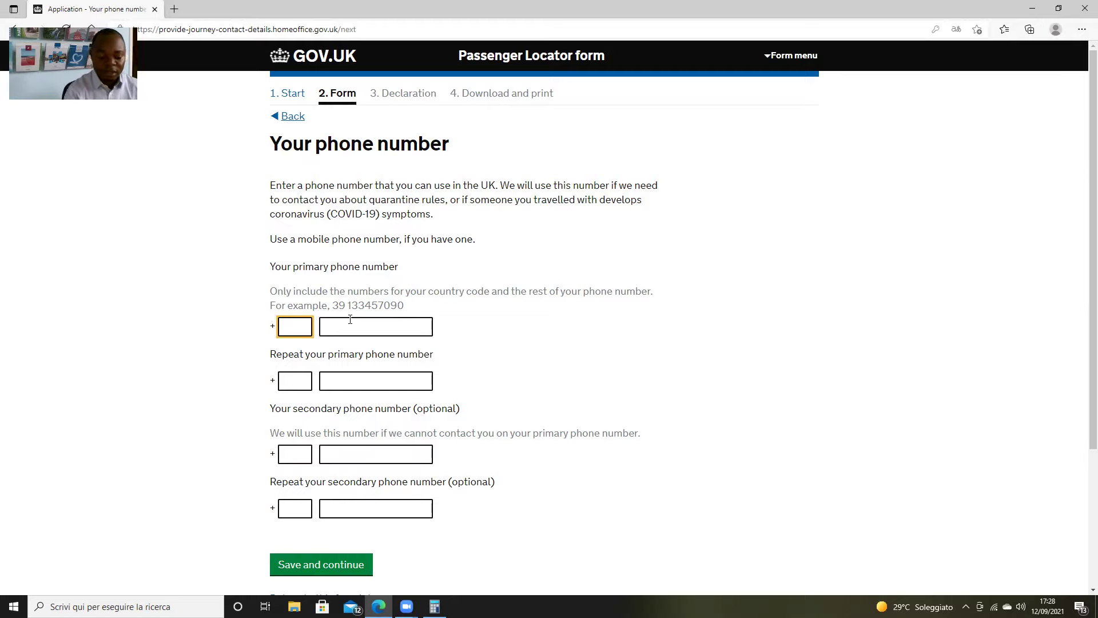
text(44)
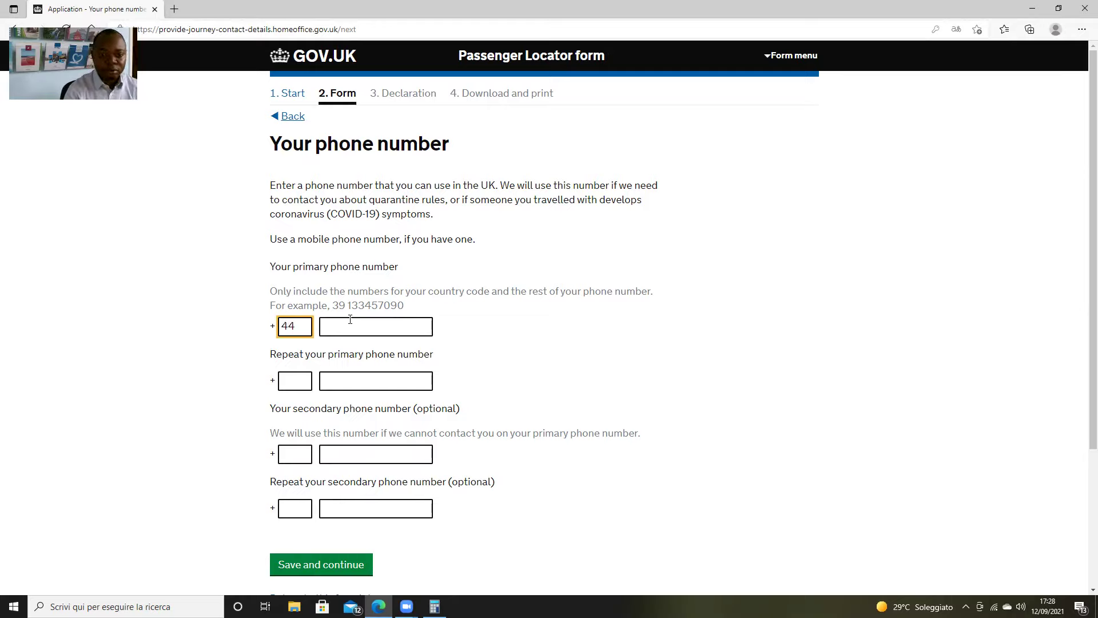
click(350, 321)
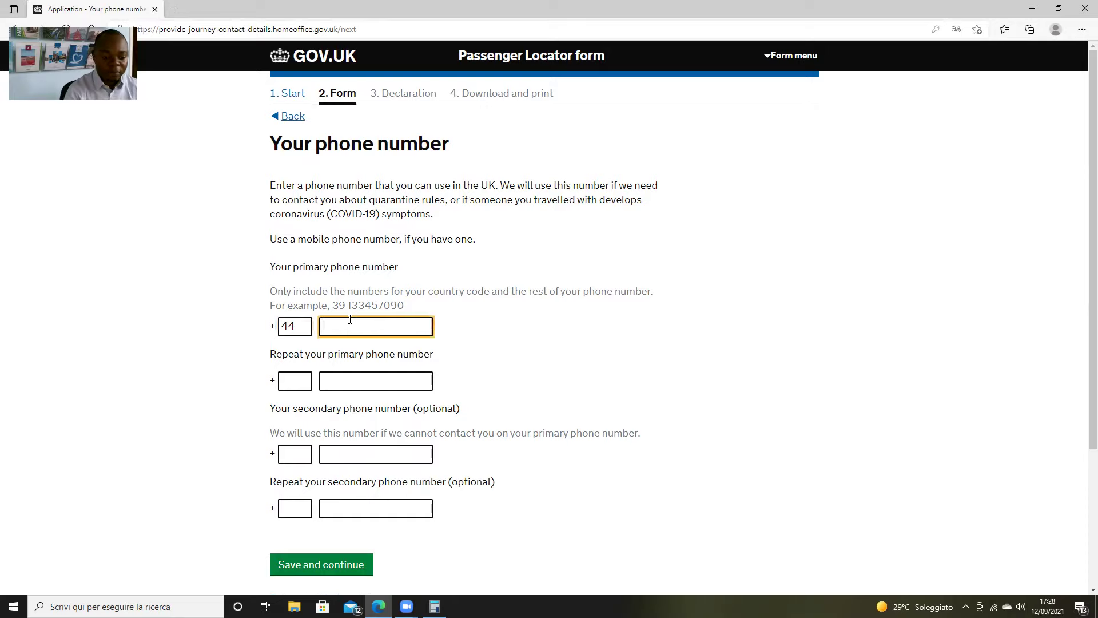
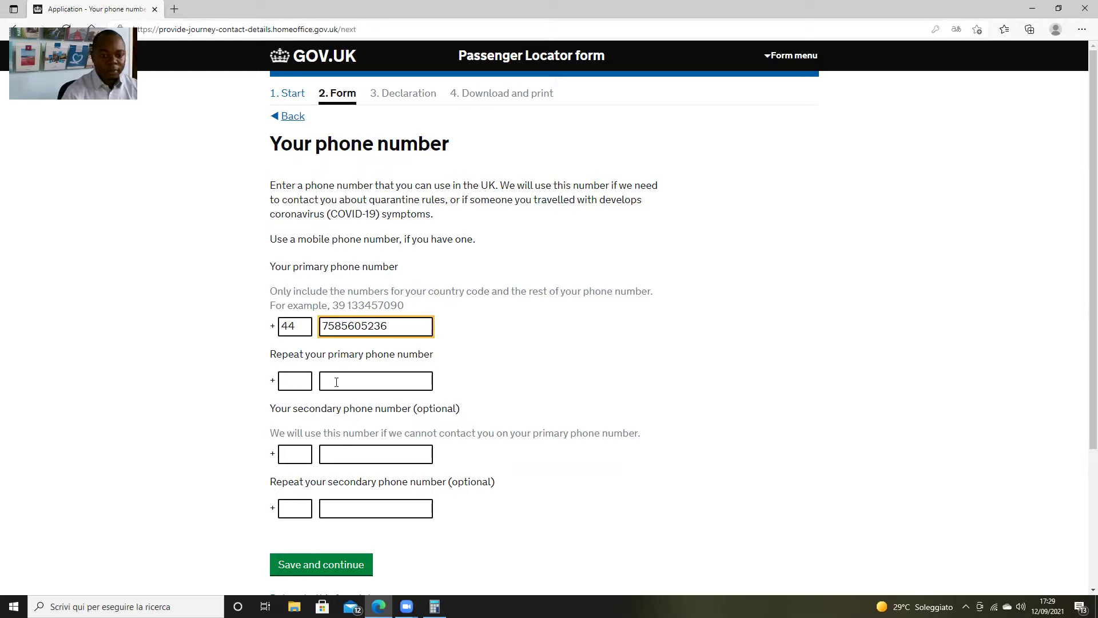
Repeat country code 44 and the same phone number, then save
click(304, 378)
text(44)
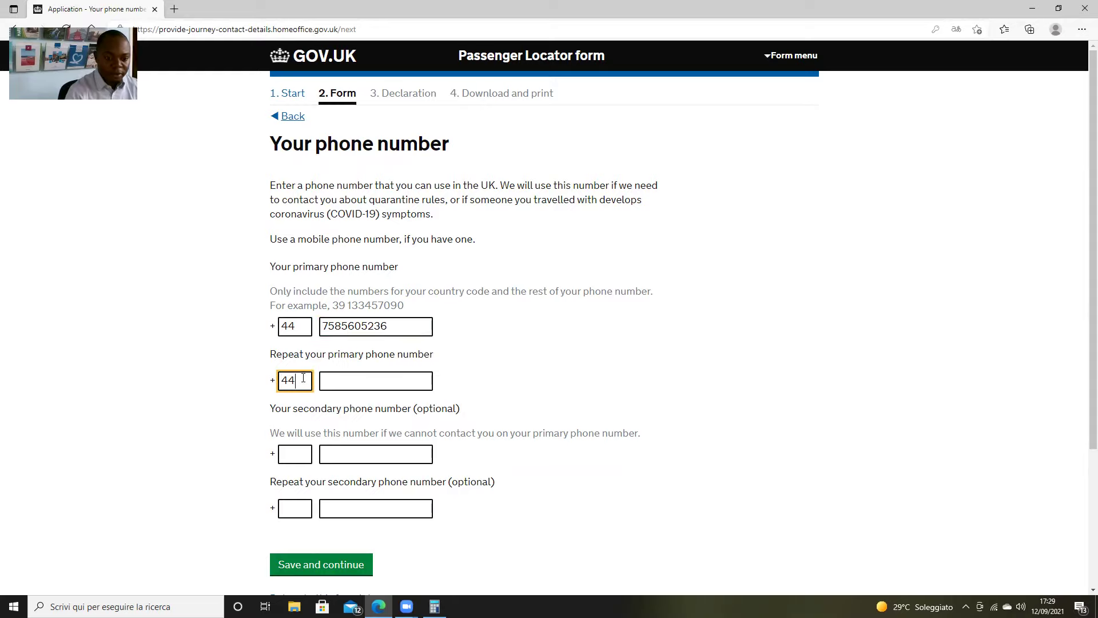
click(343, 385)
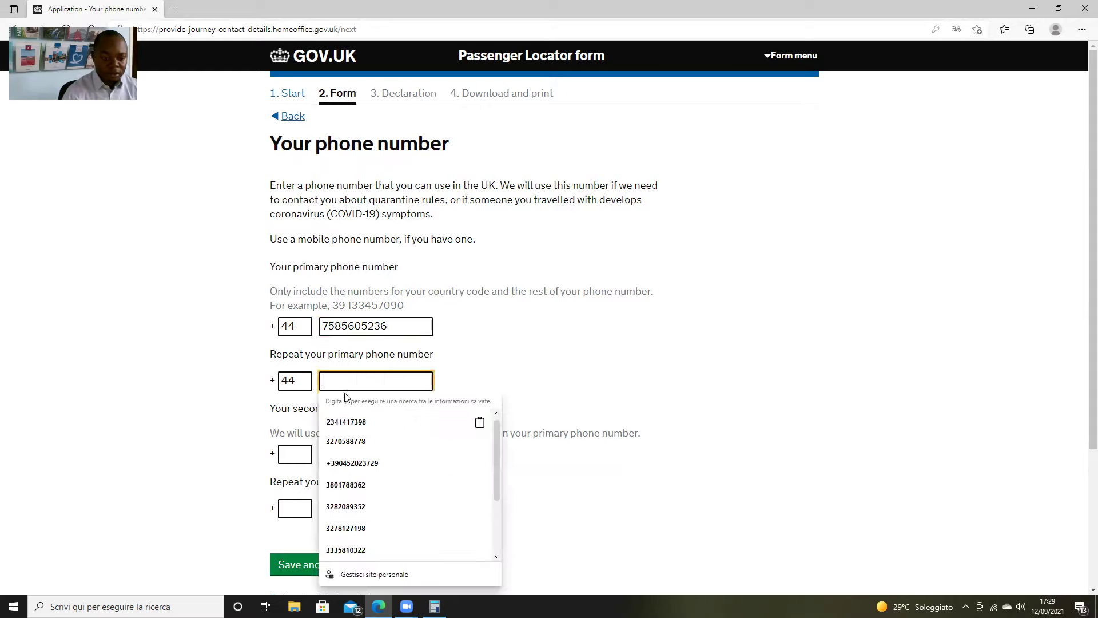
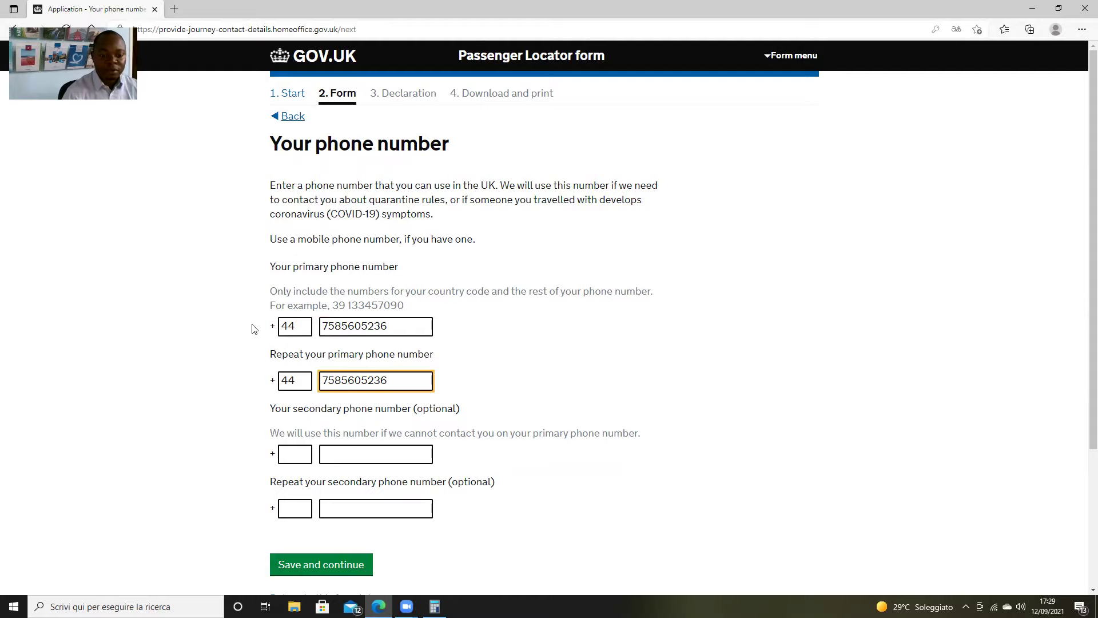
scroll(490, 307, down, 3)
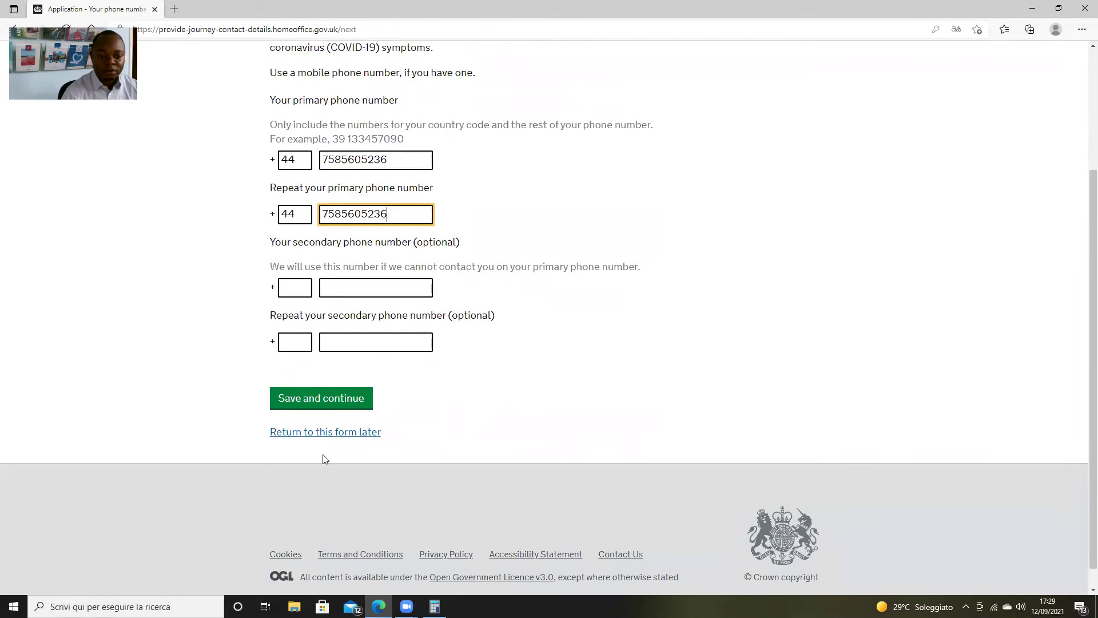
click(344, 404)
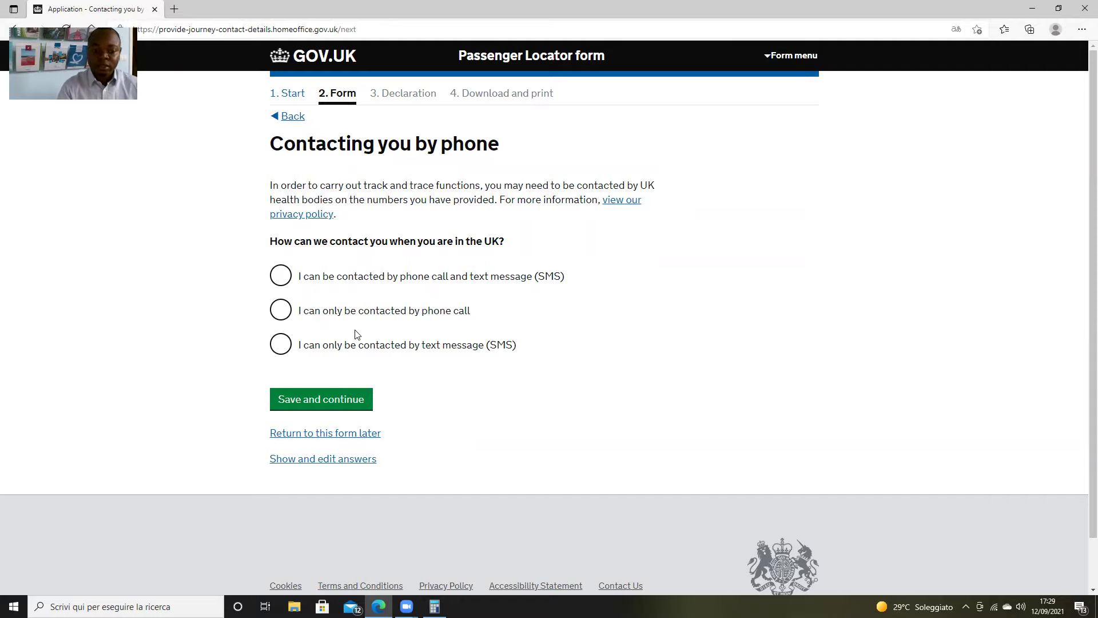
Choose 'I can be contacted by phone call and text message (SMS)' and save
click(276, 280)
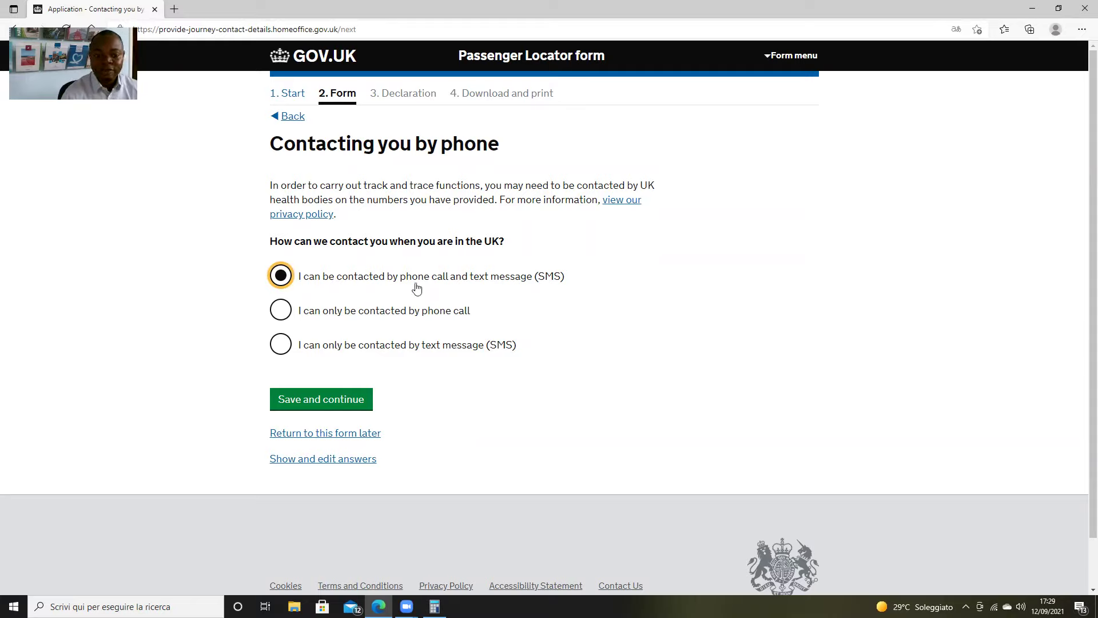
click(346, 405)
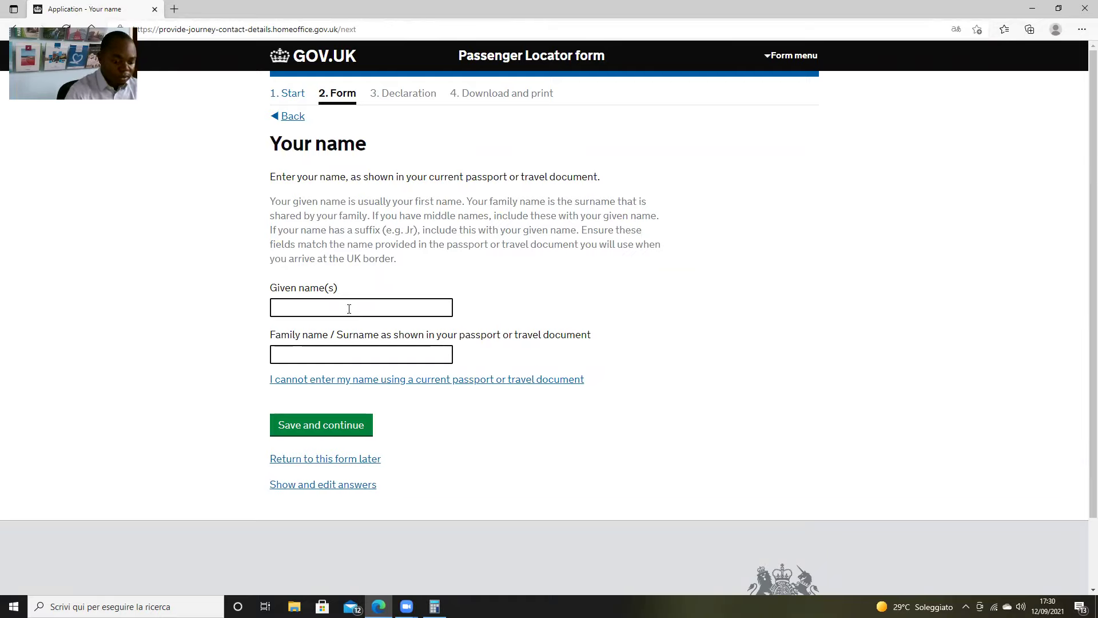
Enter the traveller's given name and family name and save them
click(353, 305)
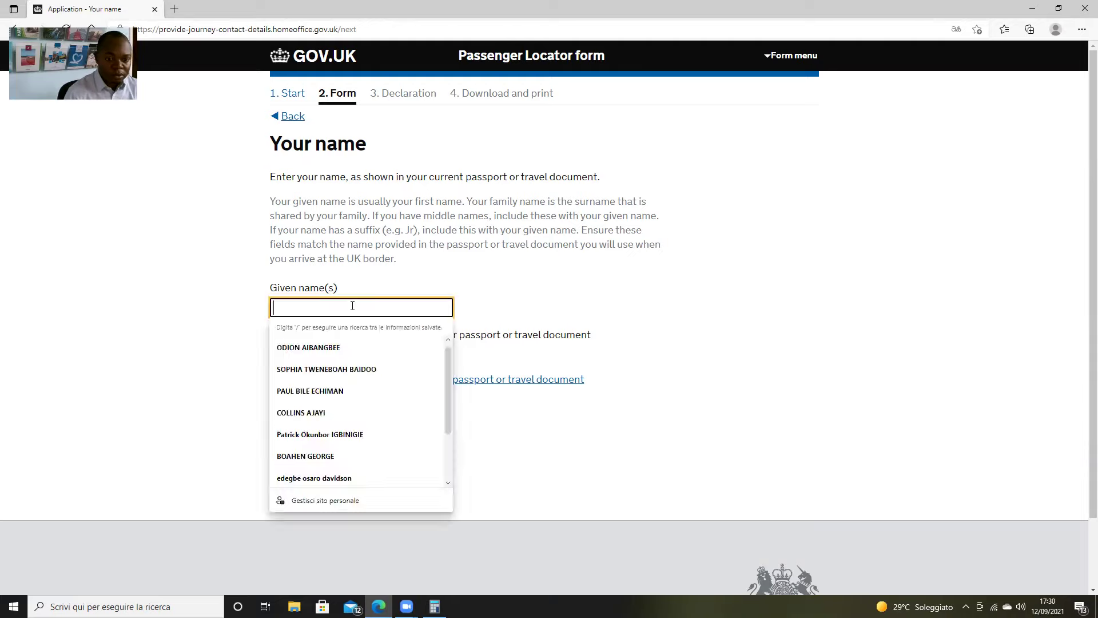
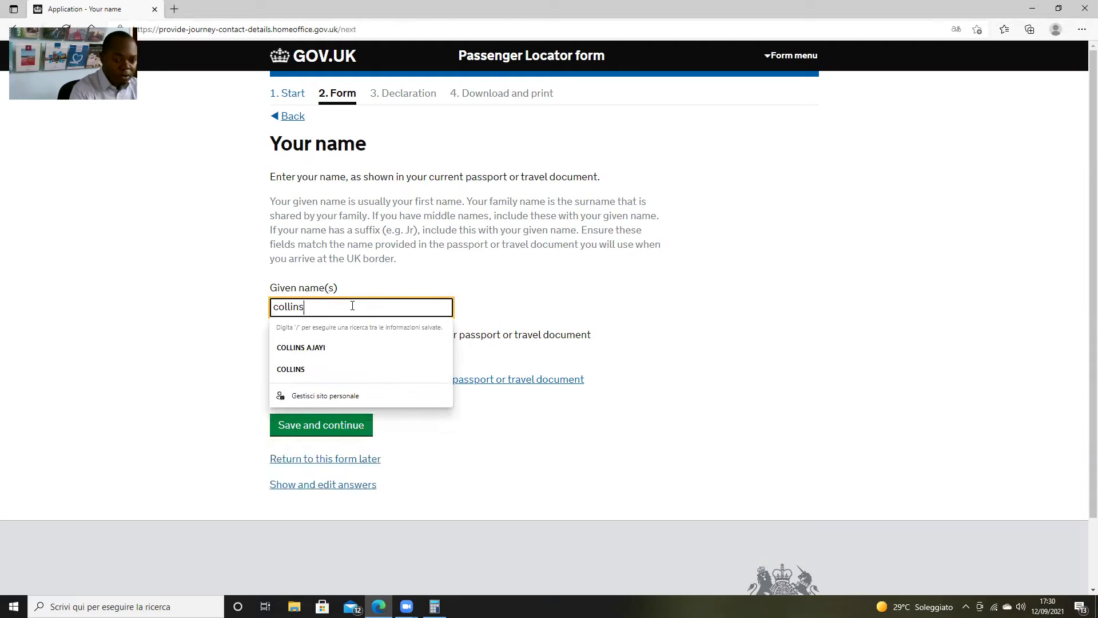
click(571, 307)
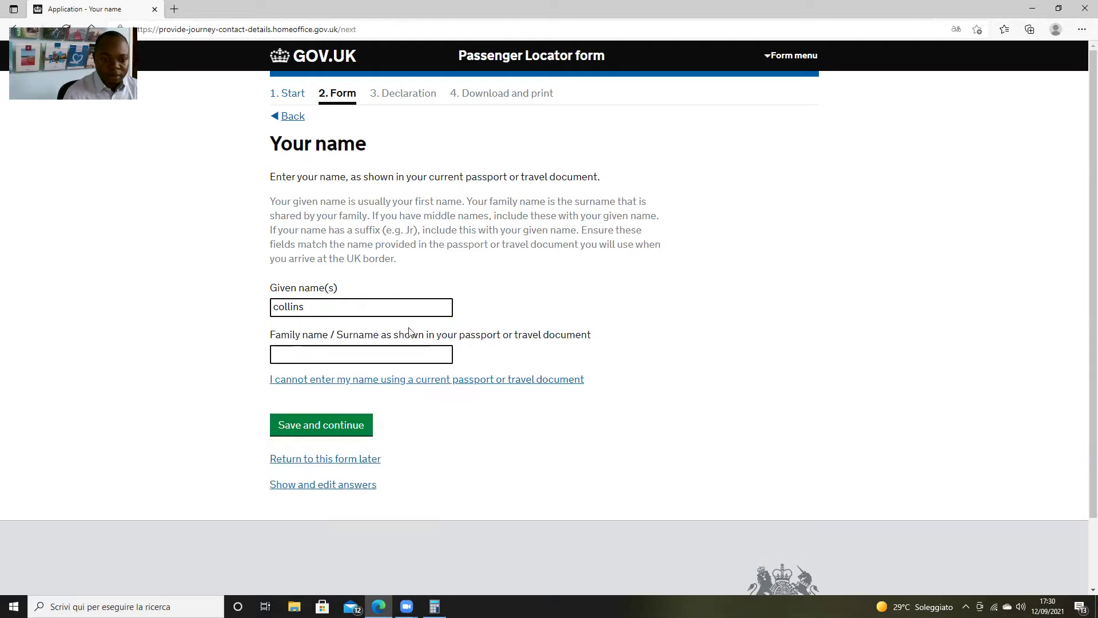
click(373, 356)
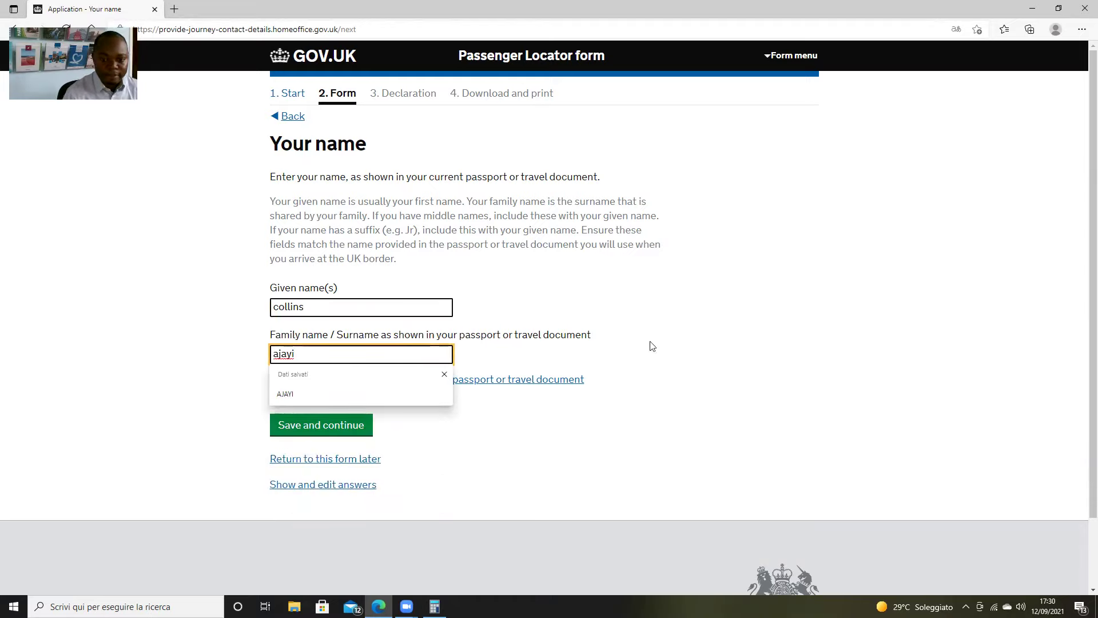
key(Escape)
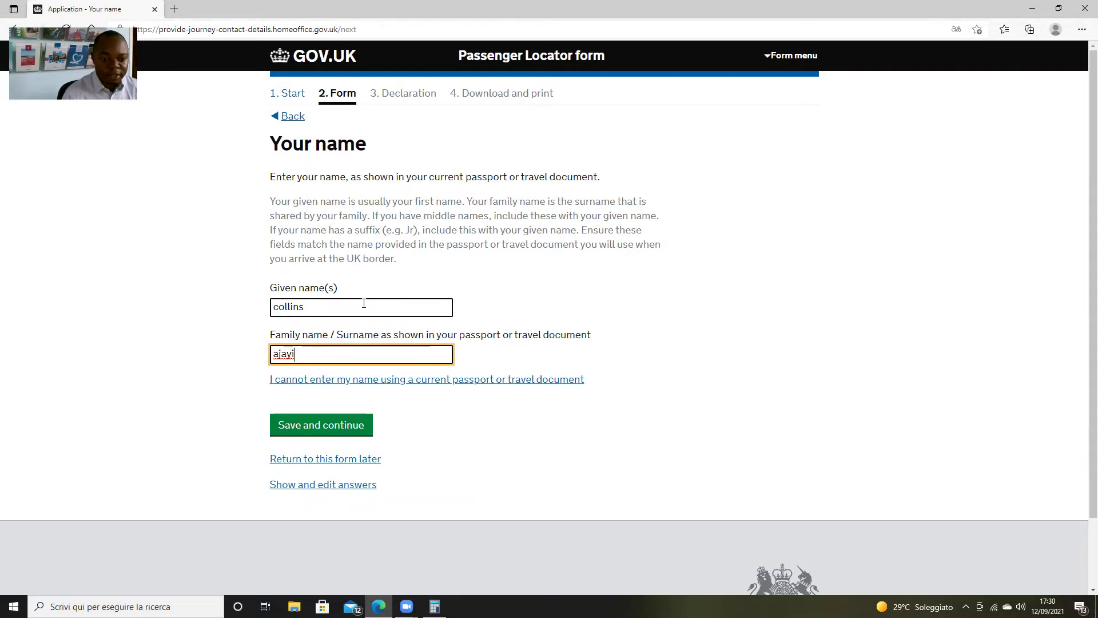
click(353, 433)
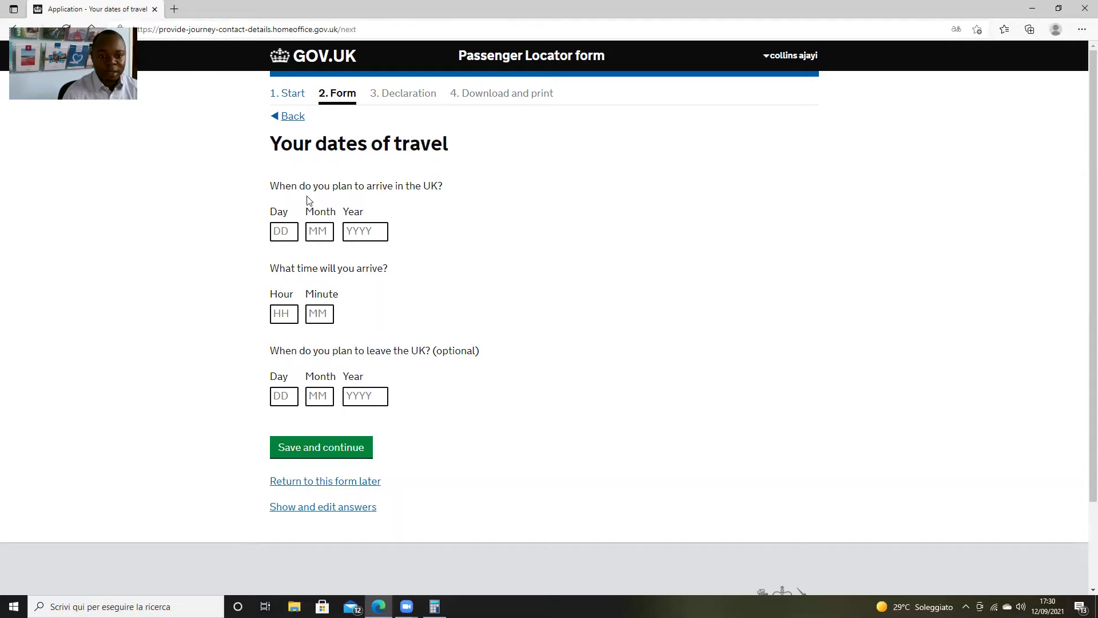
Submit an arrival date of 14/09/2021 at 22:00
click(284, 231)
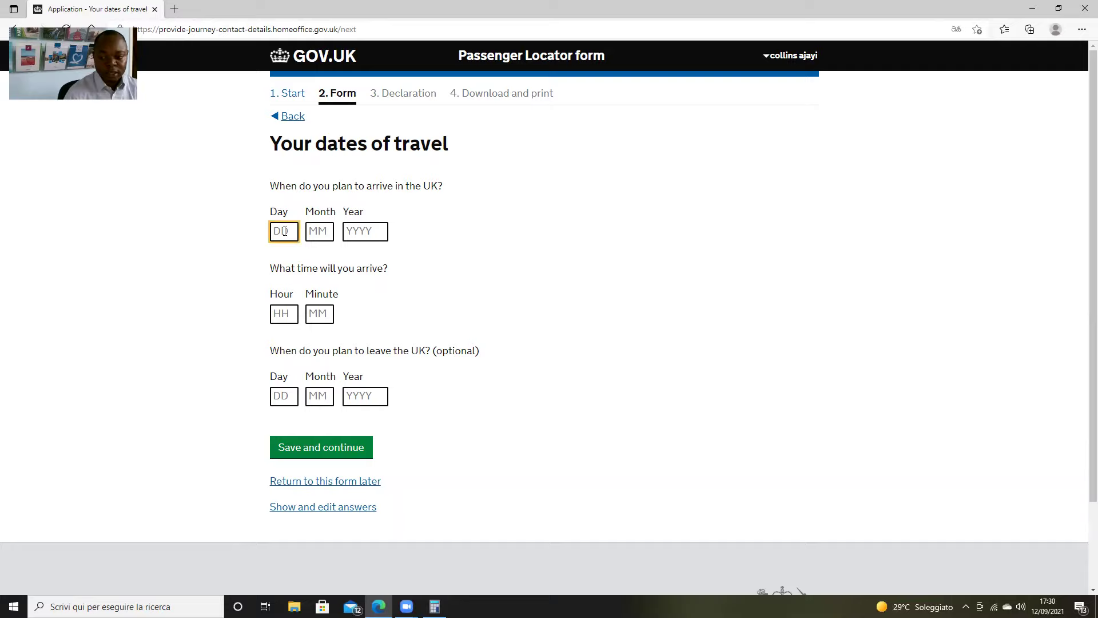
text(14)
key(Tab)
text(09)
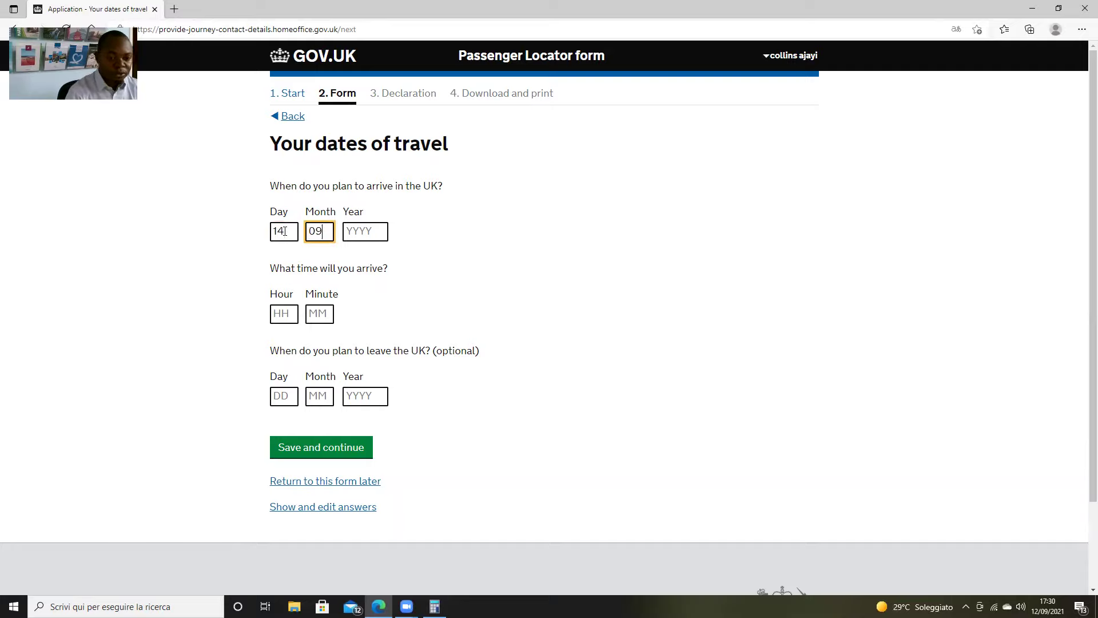
key(Tab)
text(2021)
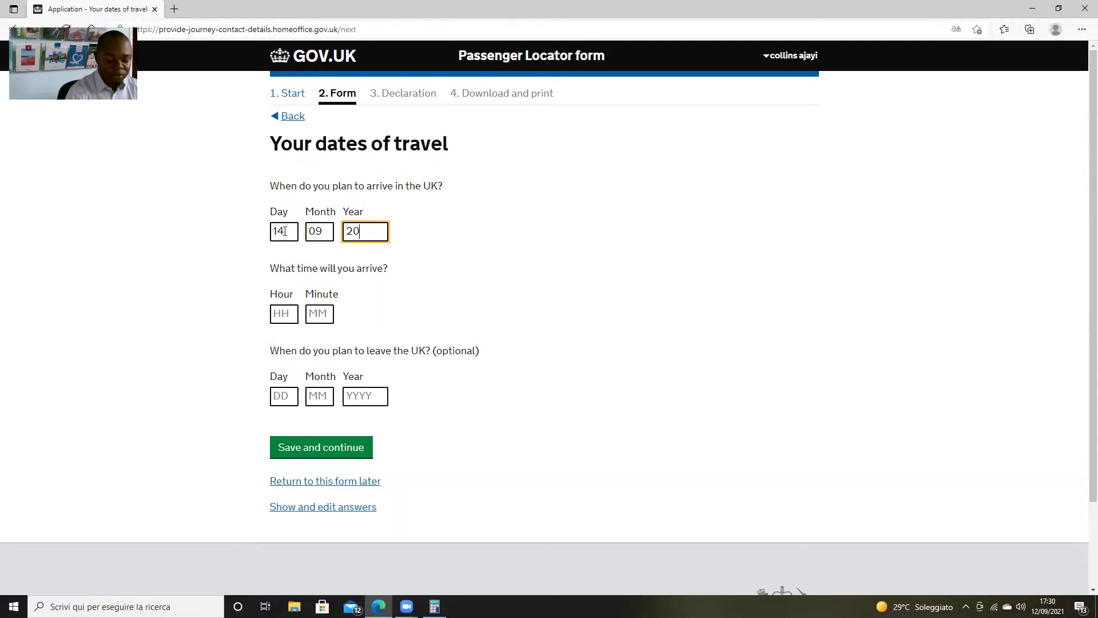
click(293, 313)
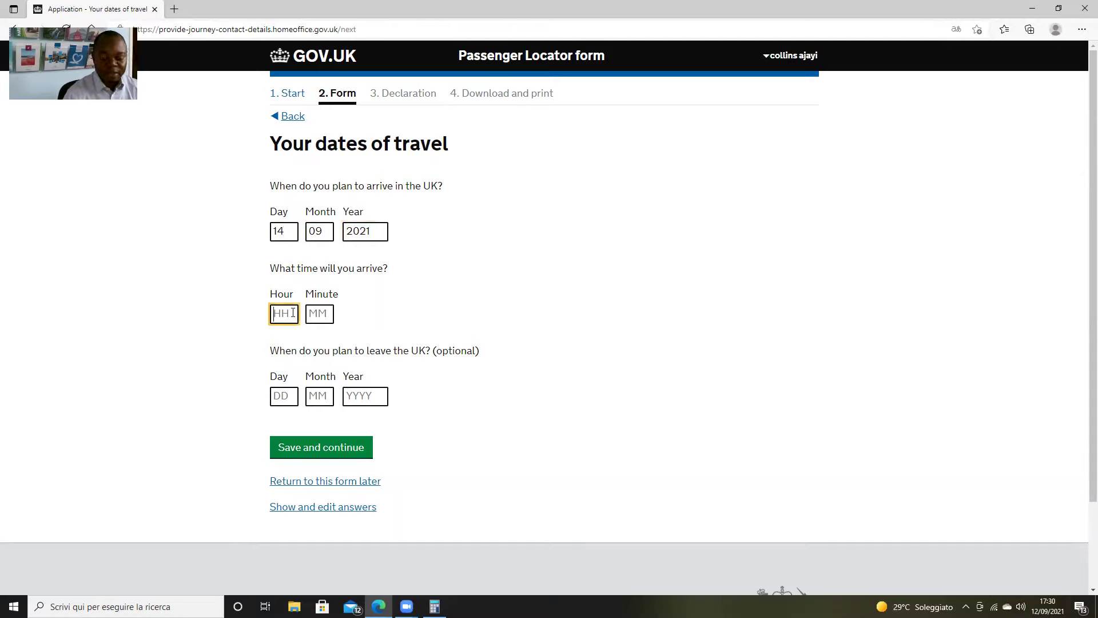
text(22)
key(Tab)
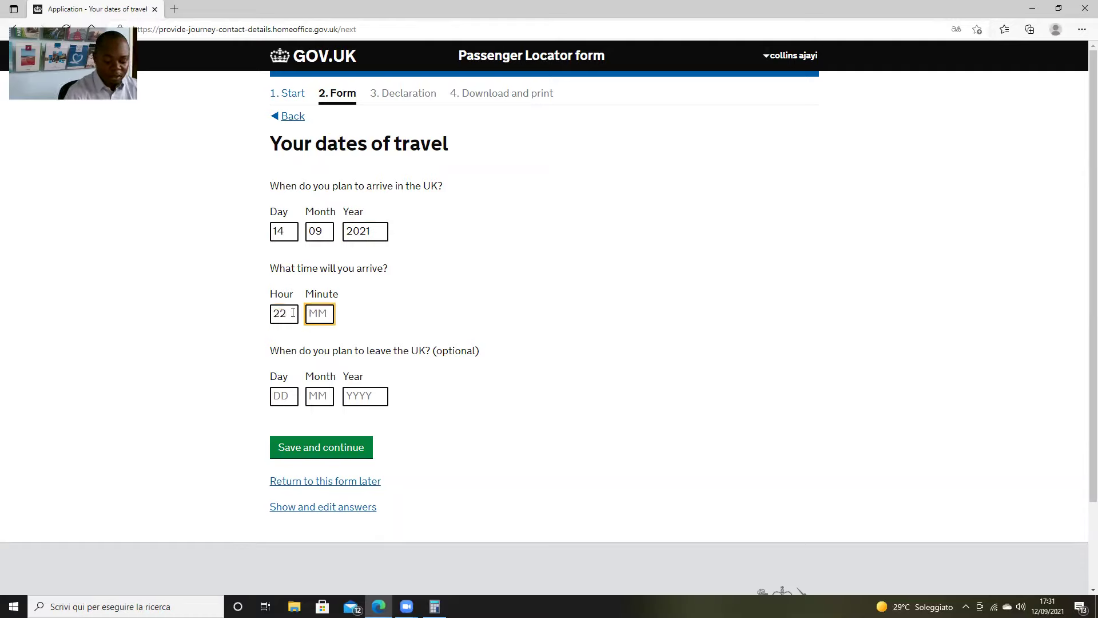
text(00)
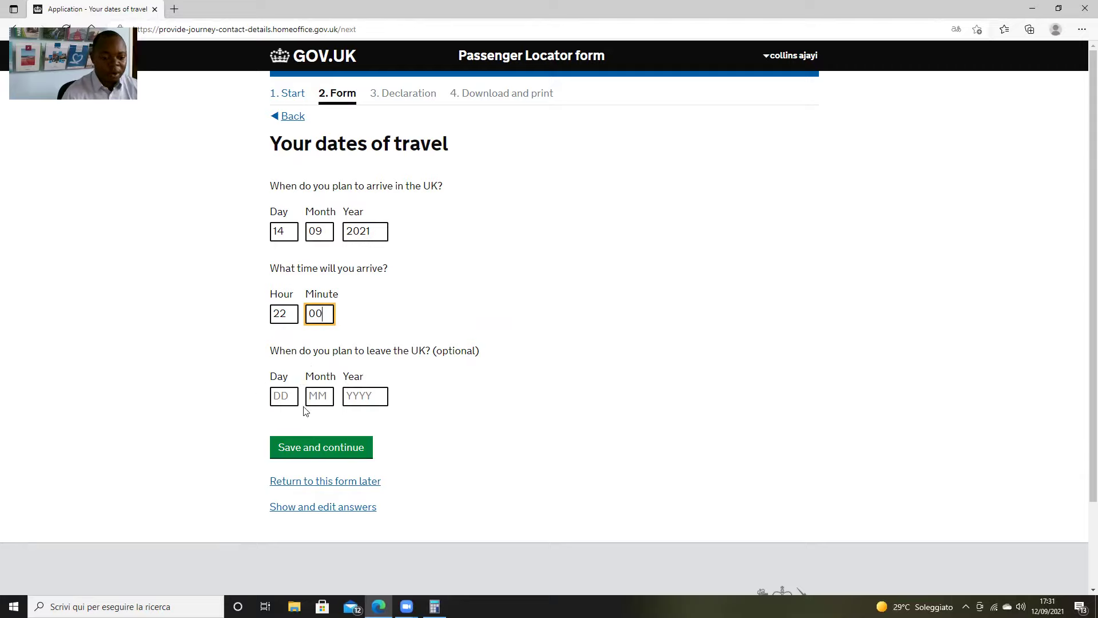
click(329, 452)
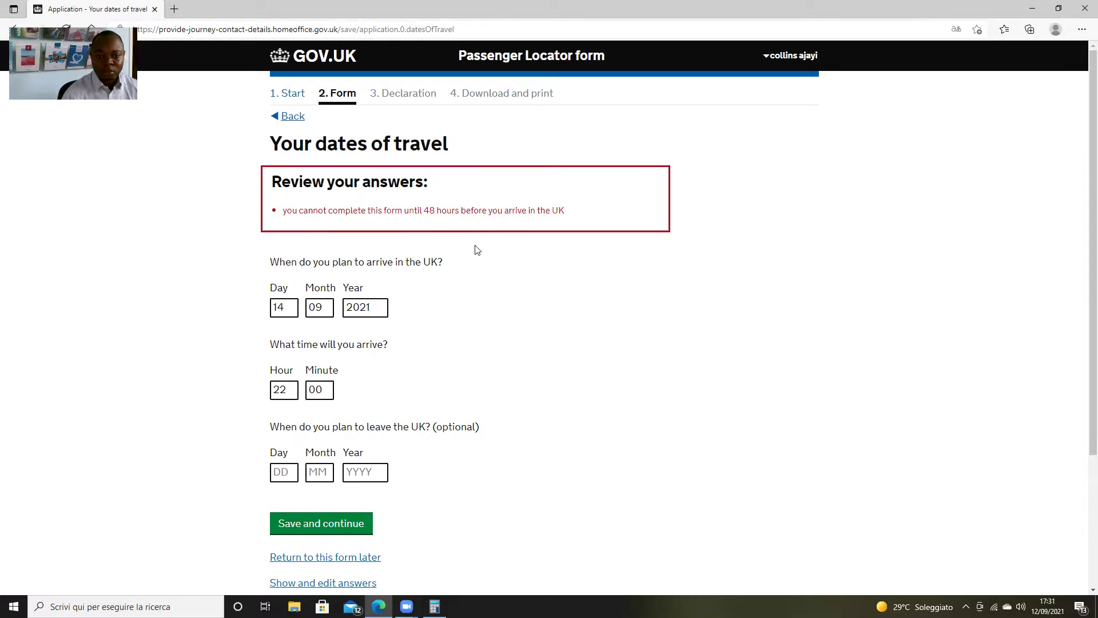
Change the arrival day from 14 to 13 and resubmit the travel dates
click(291, 309)
key(BackSpace)
text(3)
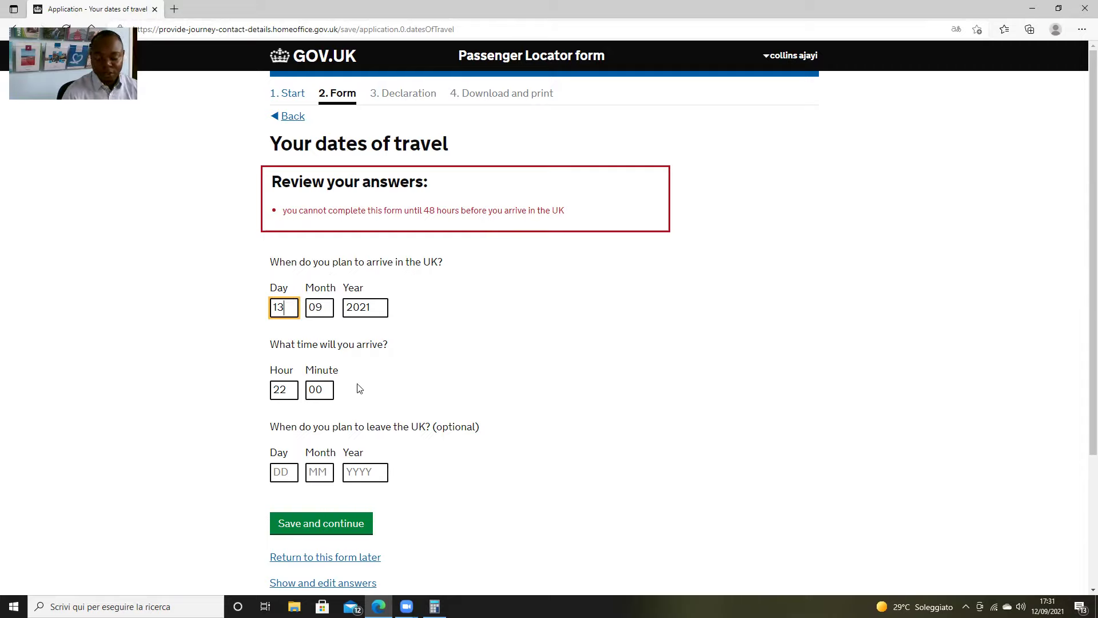
scroll(359, 390, down, 2)
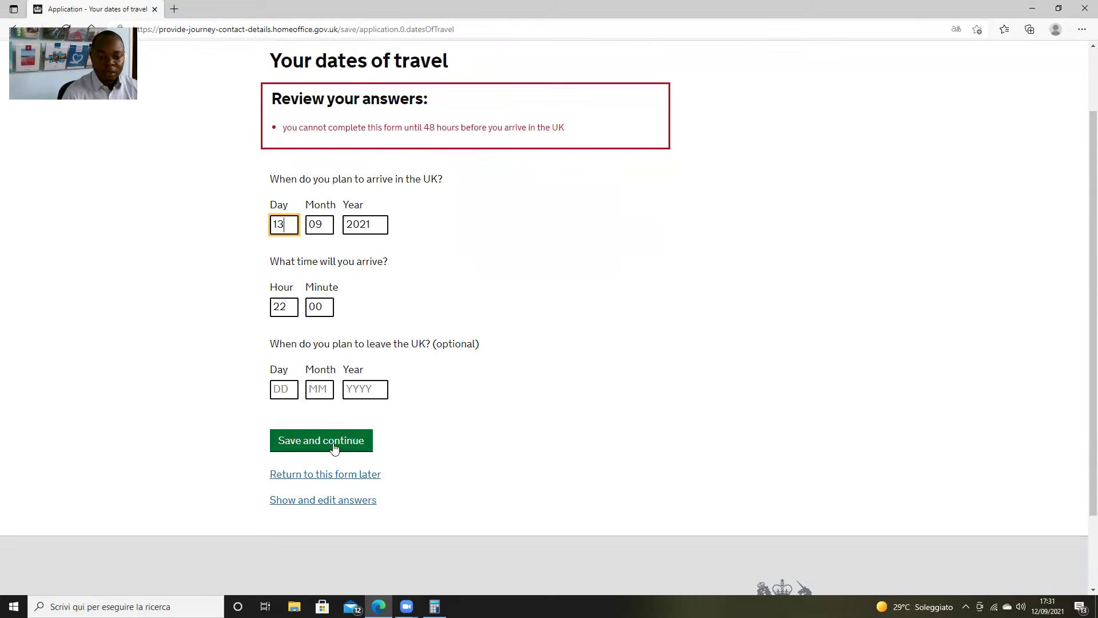
click(334, 444)
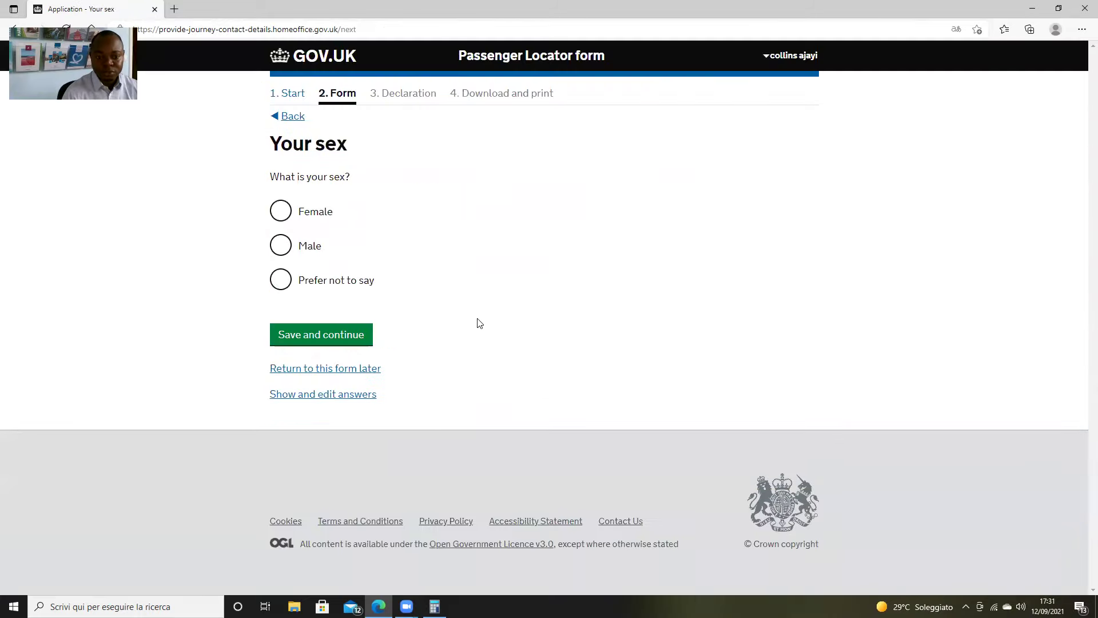
Answer Male for sex and save a date of birth of 01/01/2000
click(282, 246)
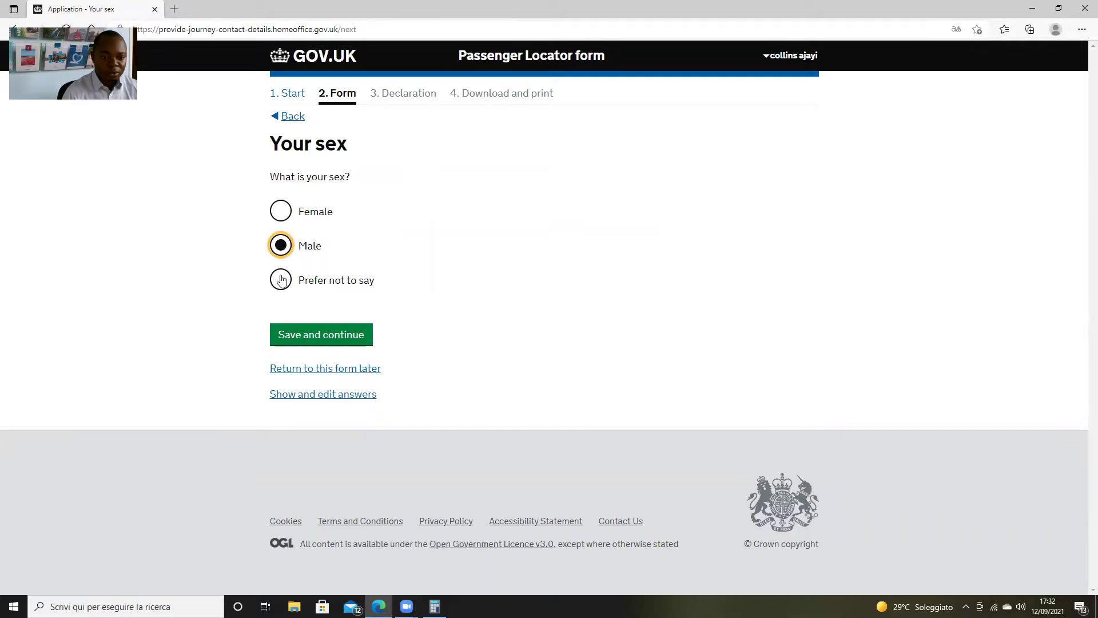
click(345, 338)
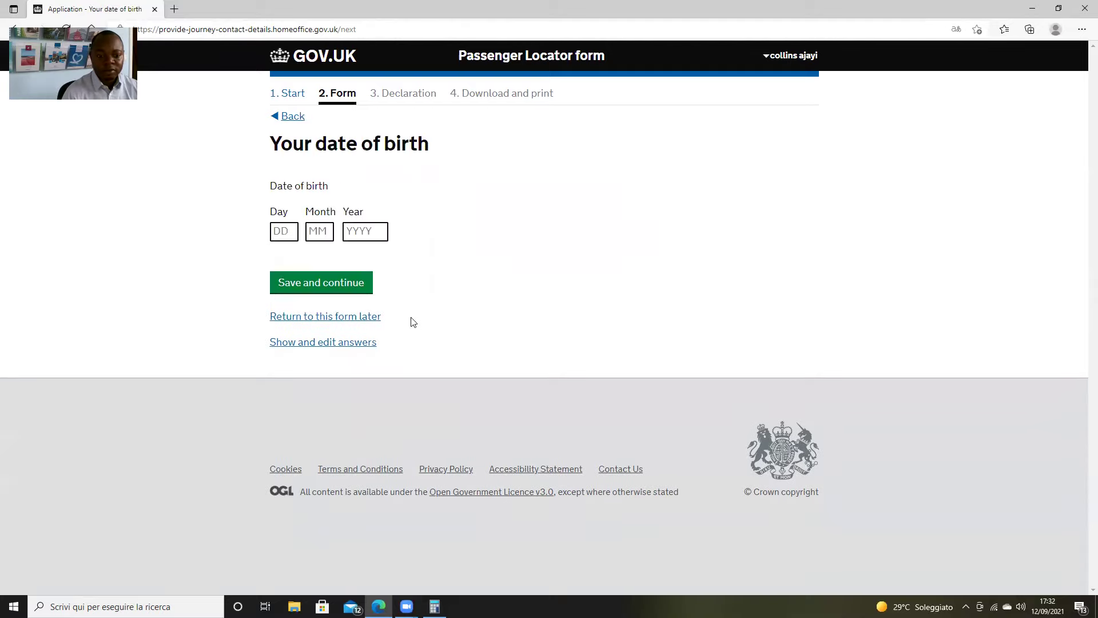
click(279, 230)
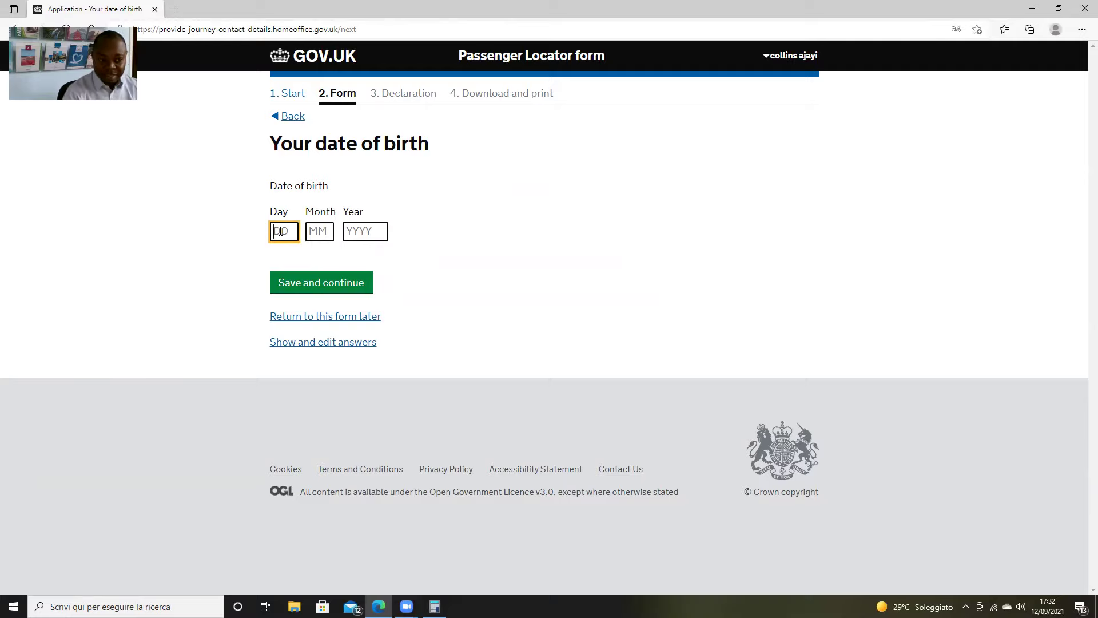
text(01)
key(Tab)
text(01)
key(Tab)
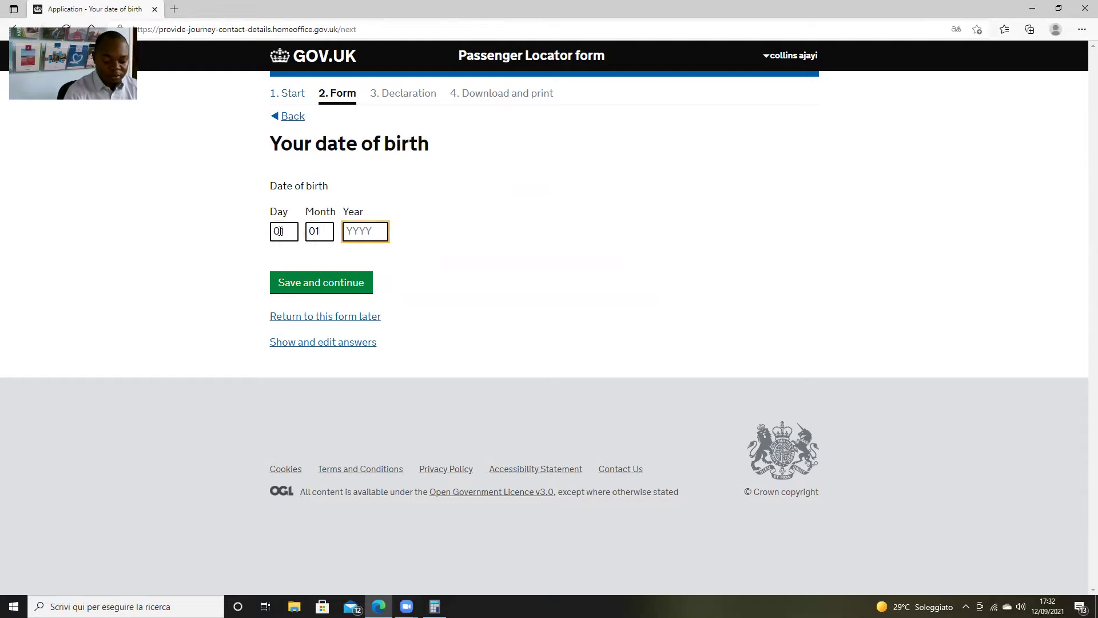
text(2000)
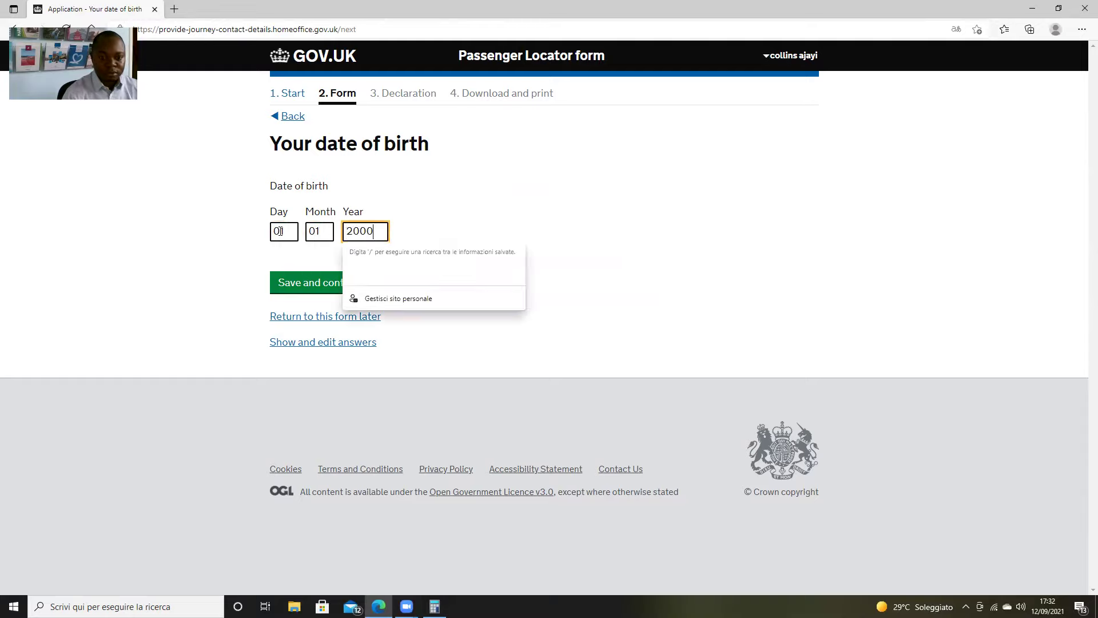
click(666, 240)
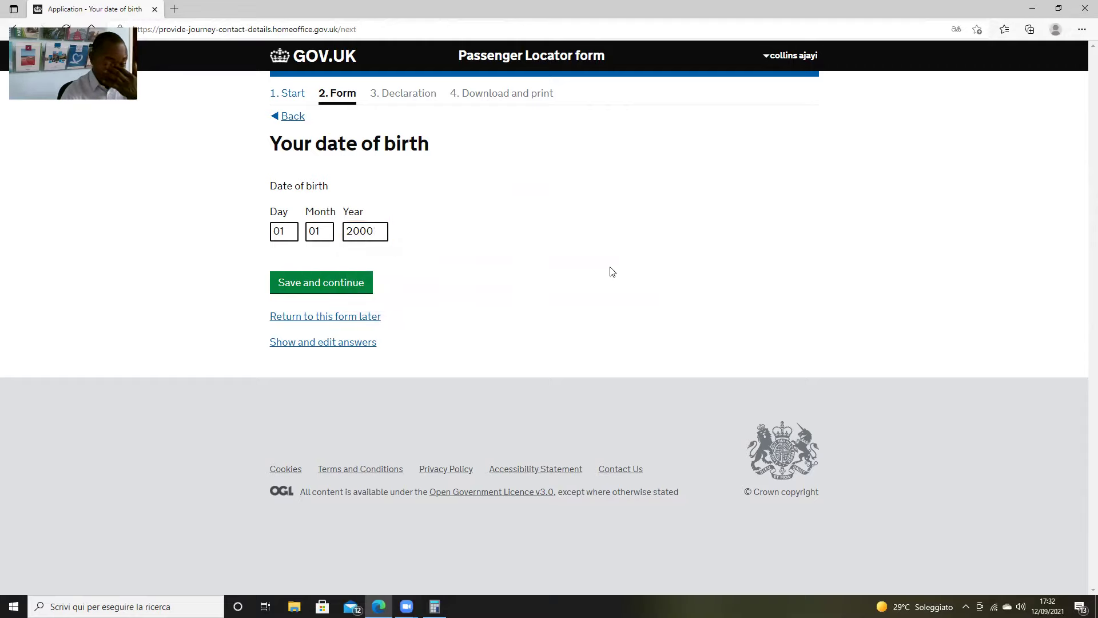
click(333, 290)
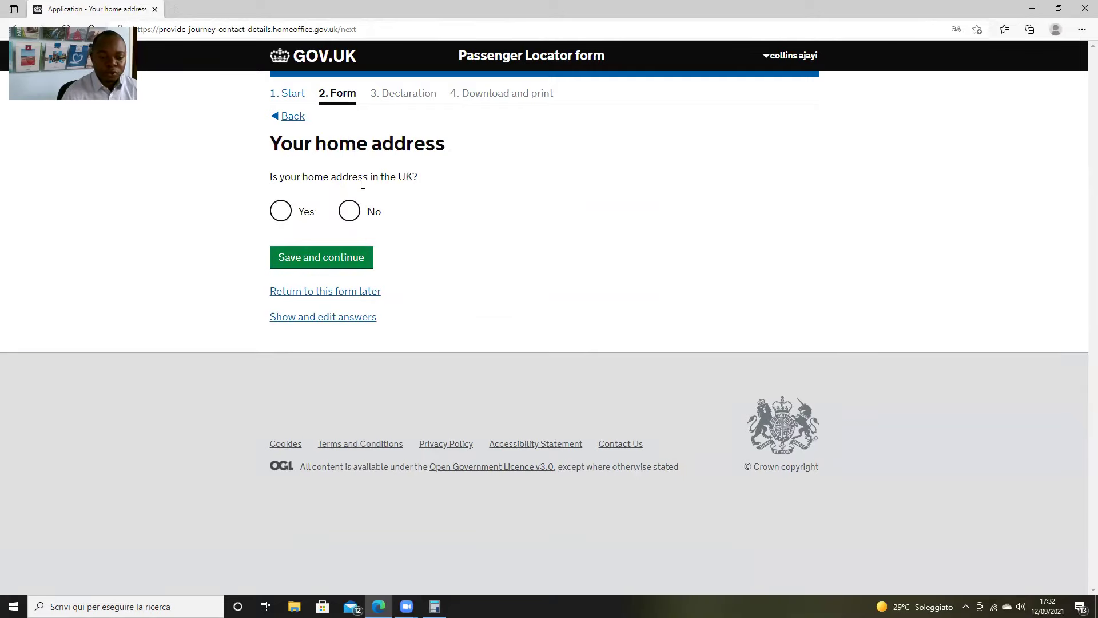
State the home address is in the UK and look up an initial postcode
click(281, 211)
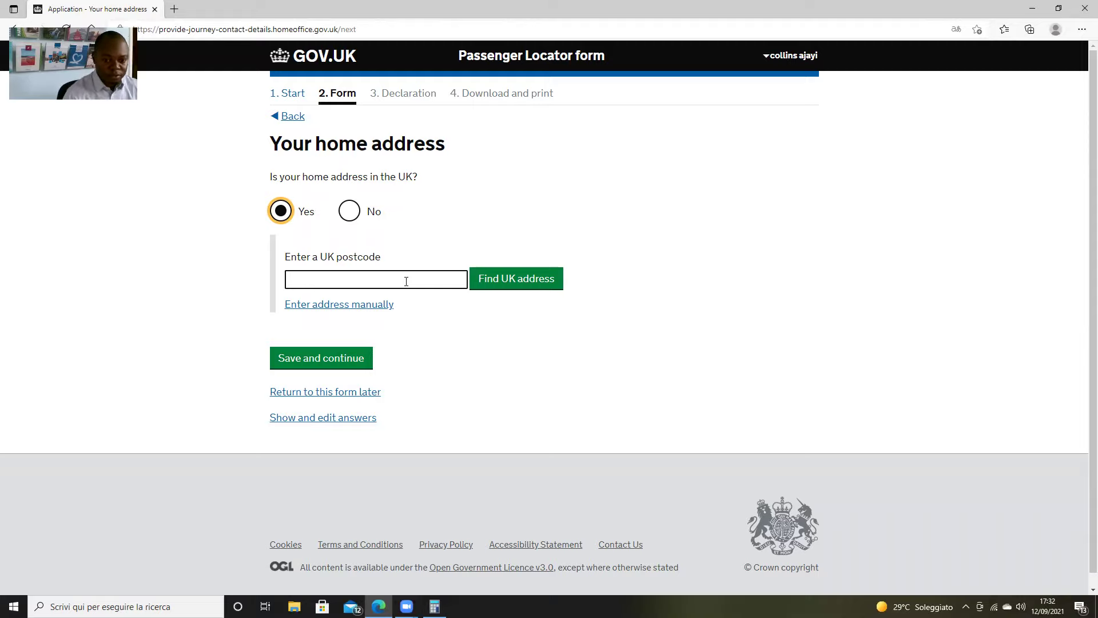
click(406, 281)
text(eh)
text(1)
key(BackSpace)
text(96)
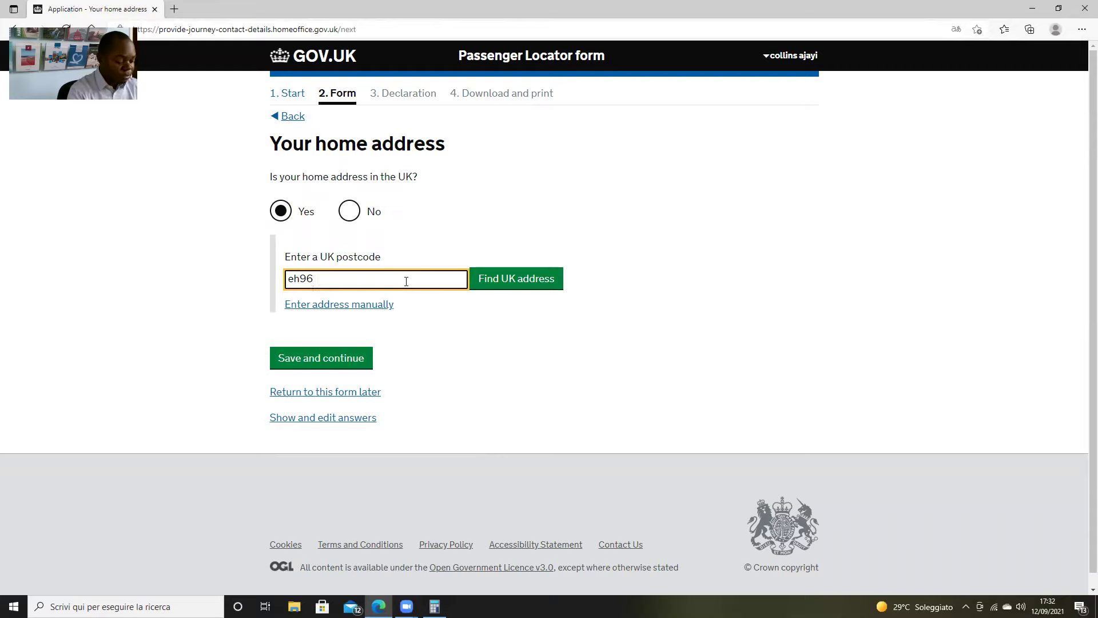
text(we)
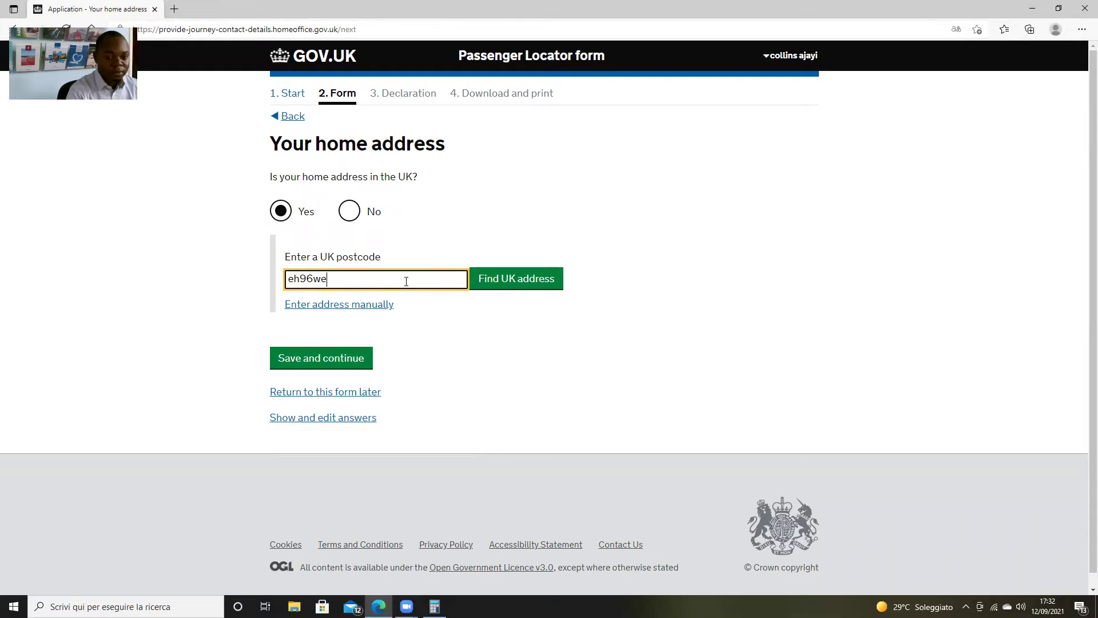
click(522, 286)
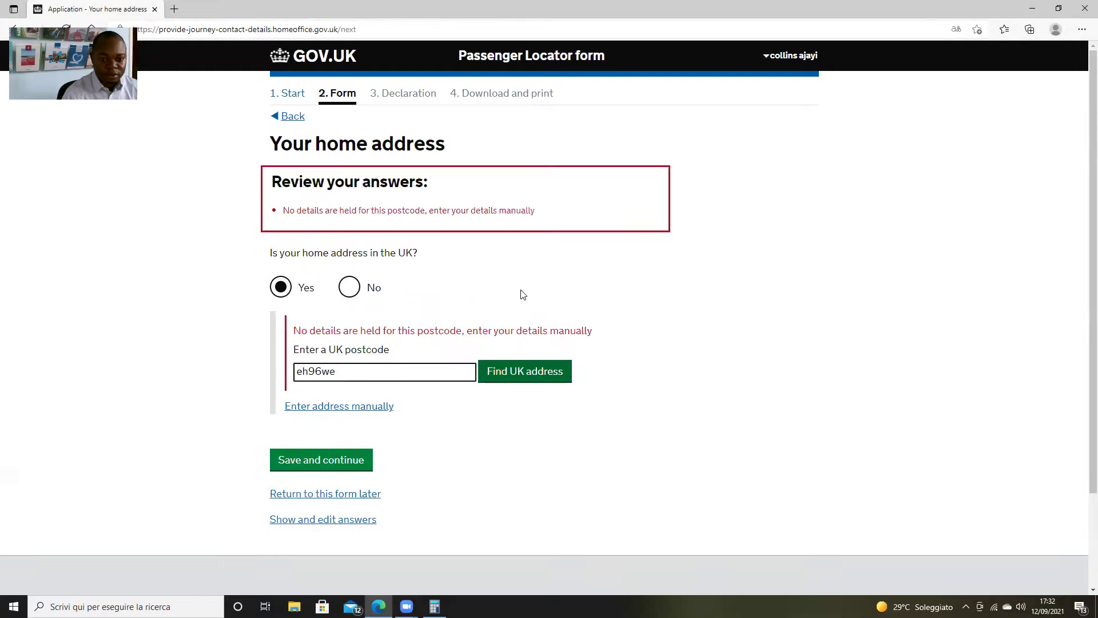
Correct the postcode and look up matching addresses again
click(342, 370)
key(BackSpace)
key(BackSpace)
key(BackSpace)
key(BackSpace)
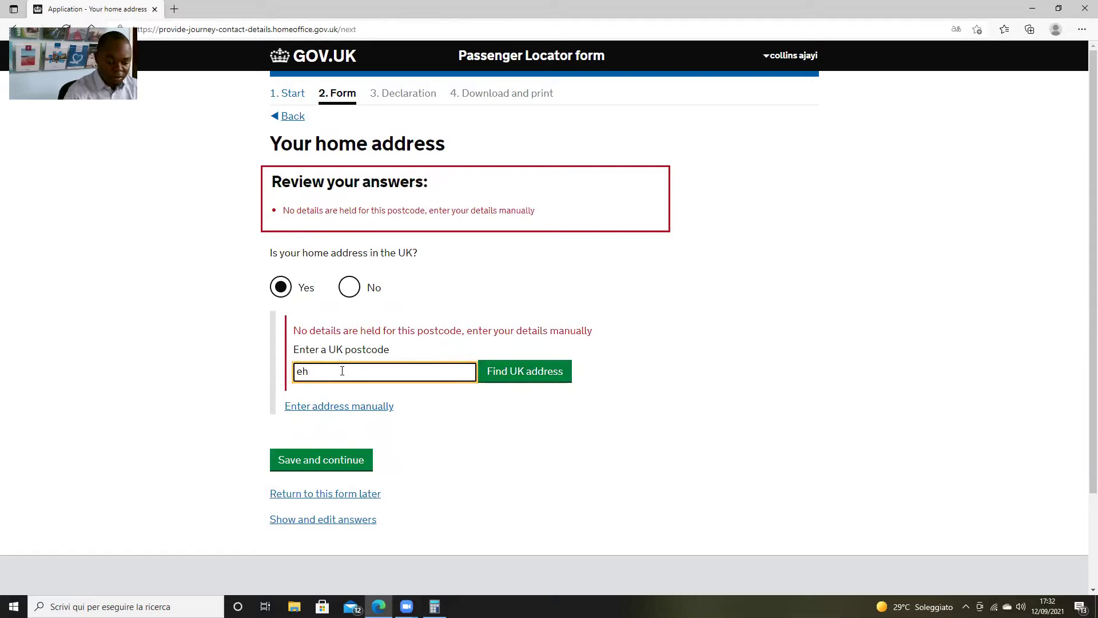
text(12)
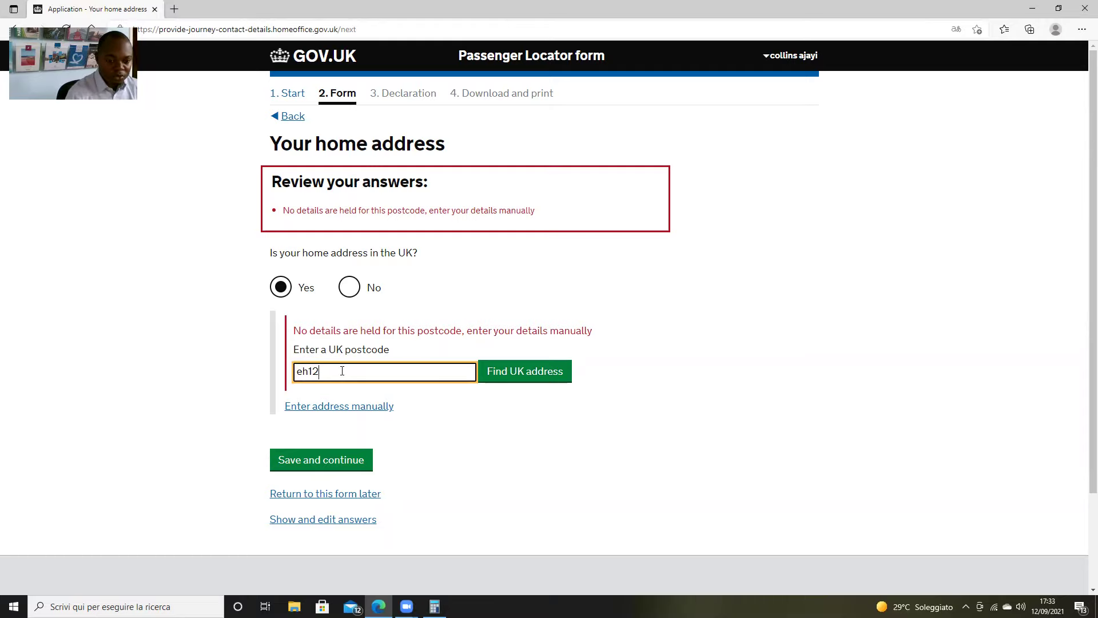
text(5qw)
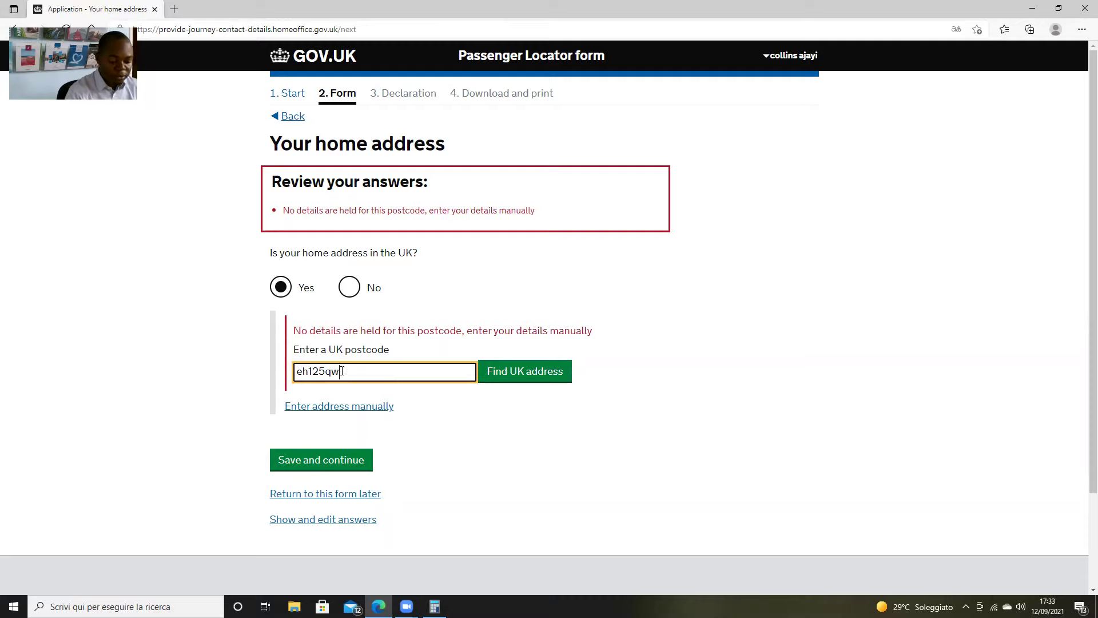
key(Return)
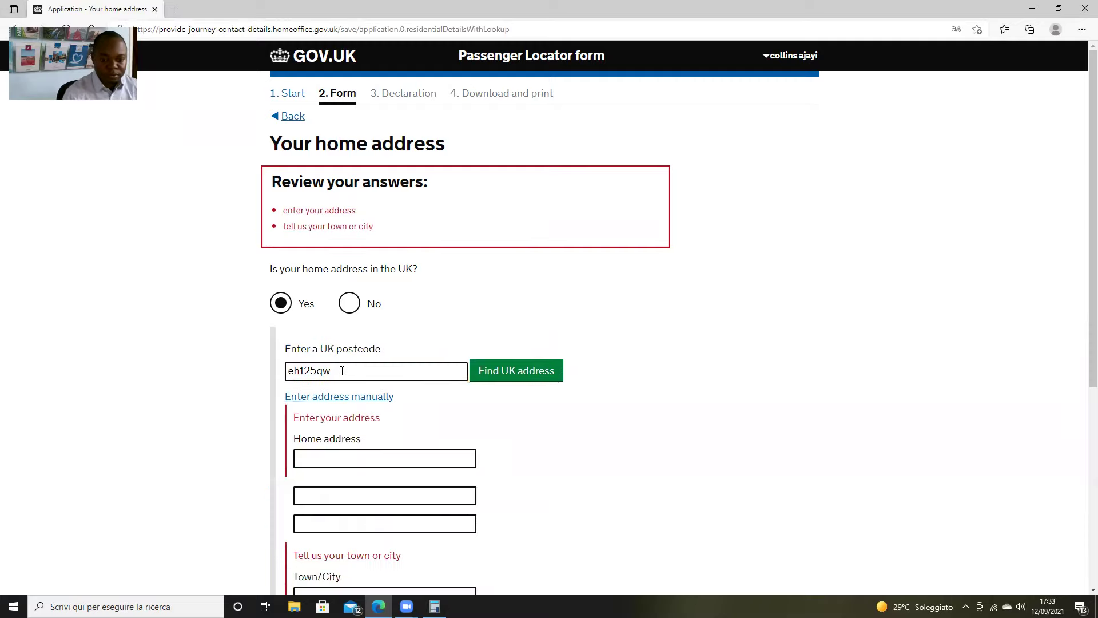
click(512, 380)
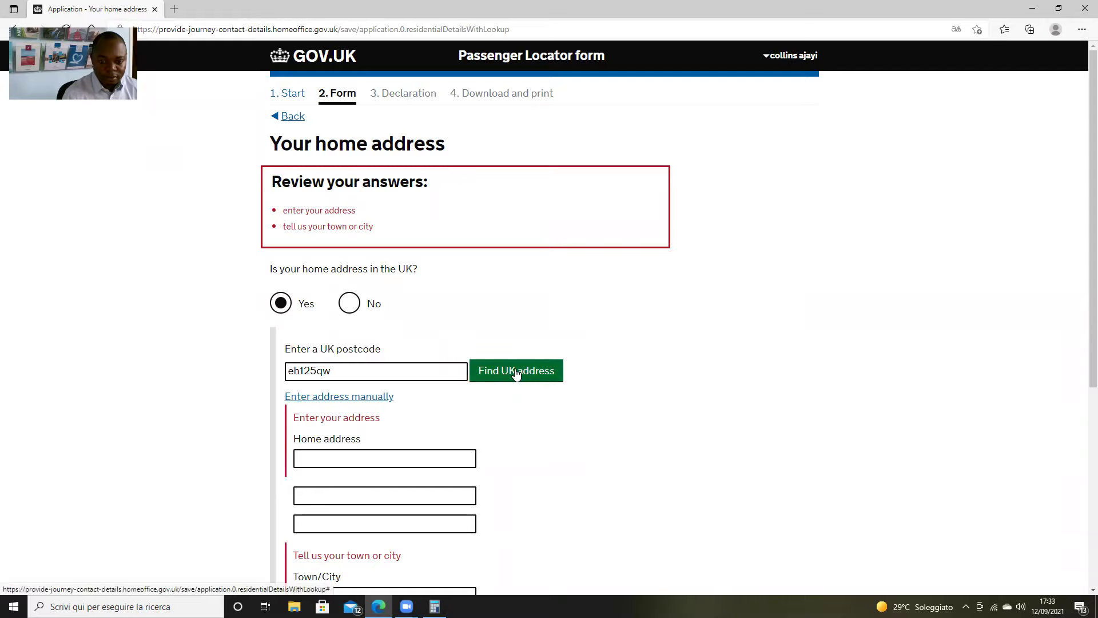
Select the second address from the results and save the home address
scroll(458, 372, down, 3)
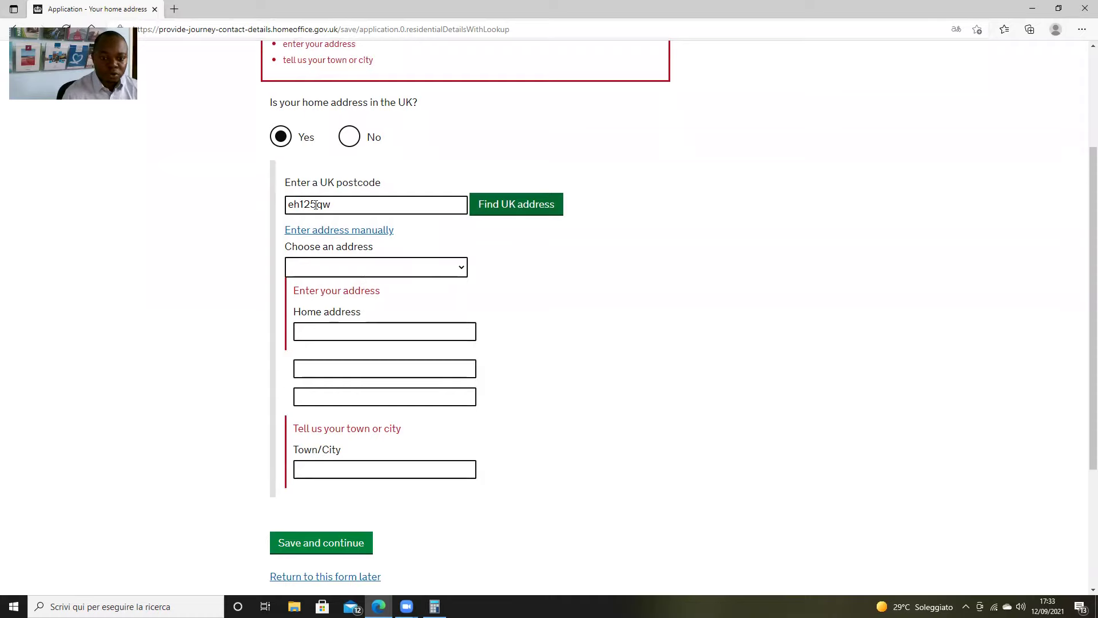
click(462, 267)
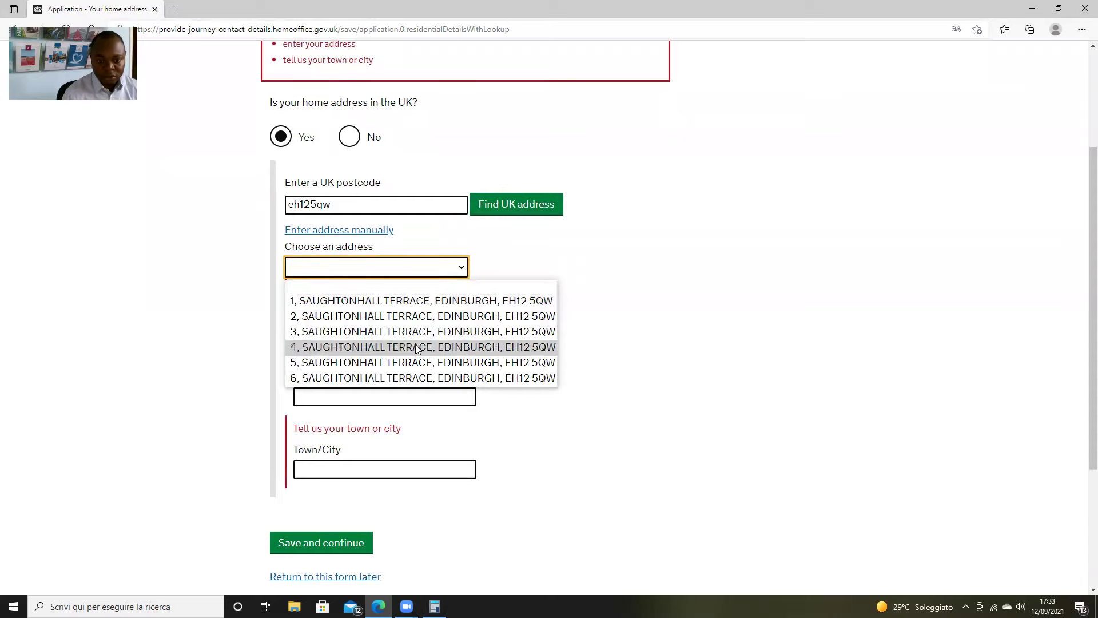
click(383, 315)
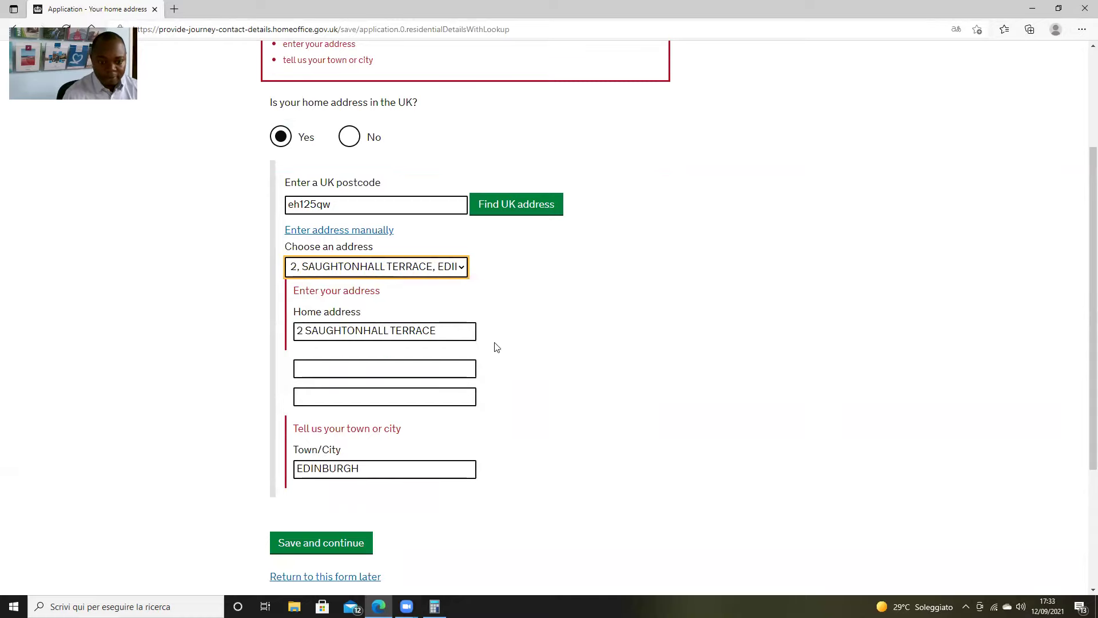
scroll(496, 347, down, 2)
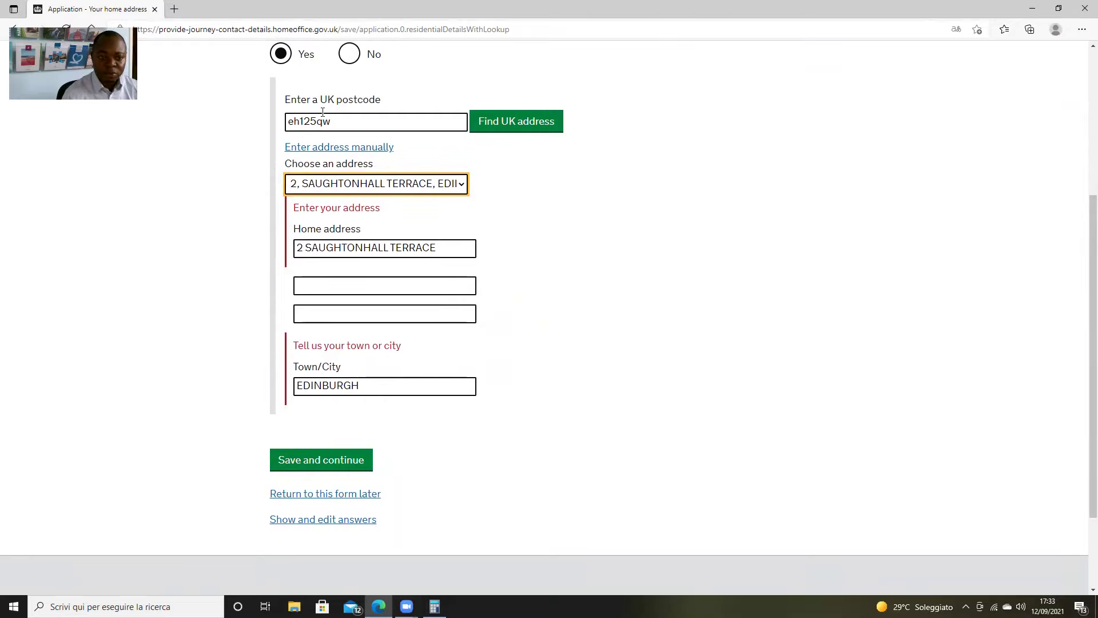
click(334, 467)
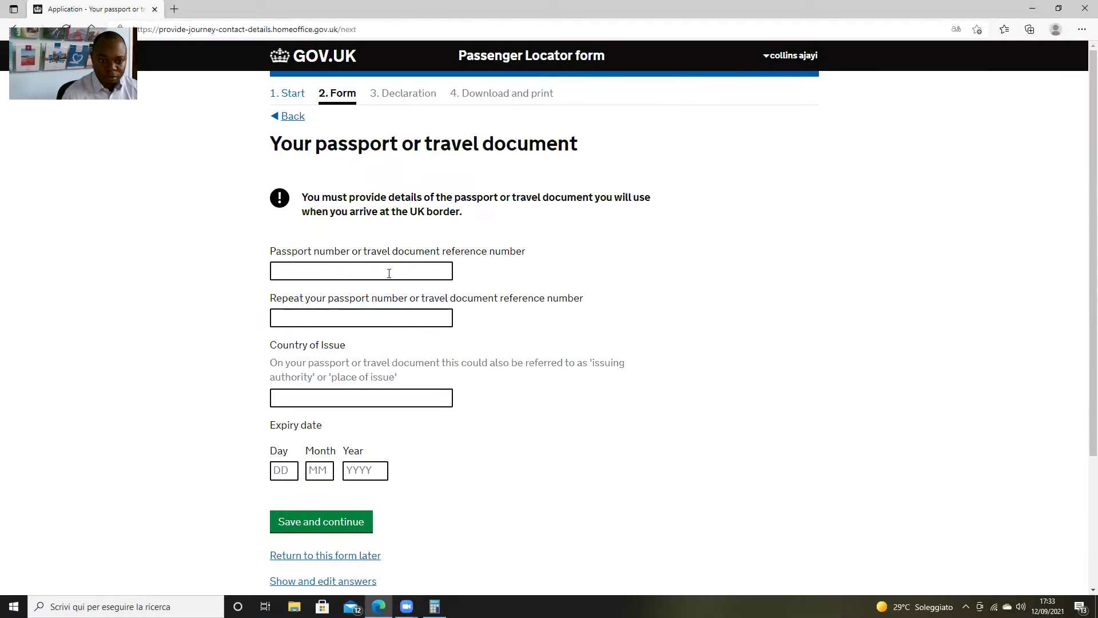
Enter the passport number in both the passport number and confirmation fields
click(389, 274)
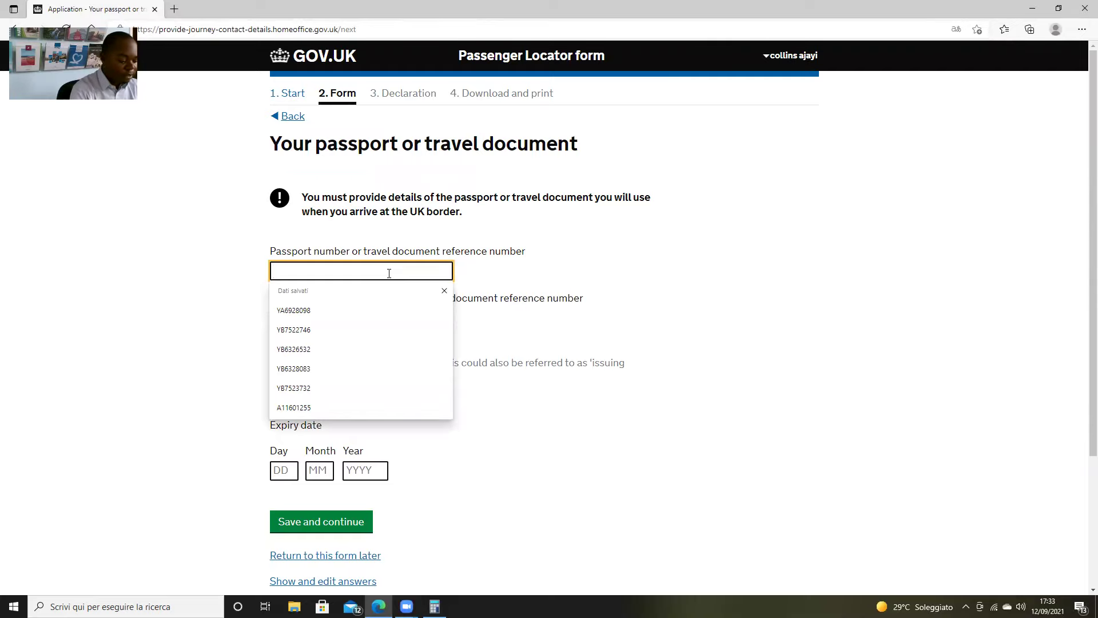
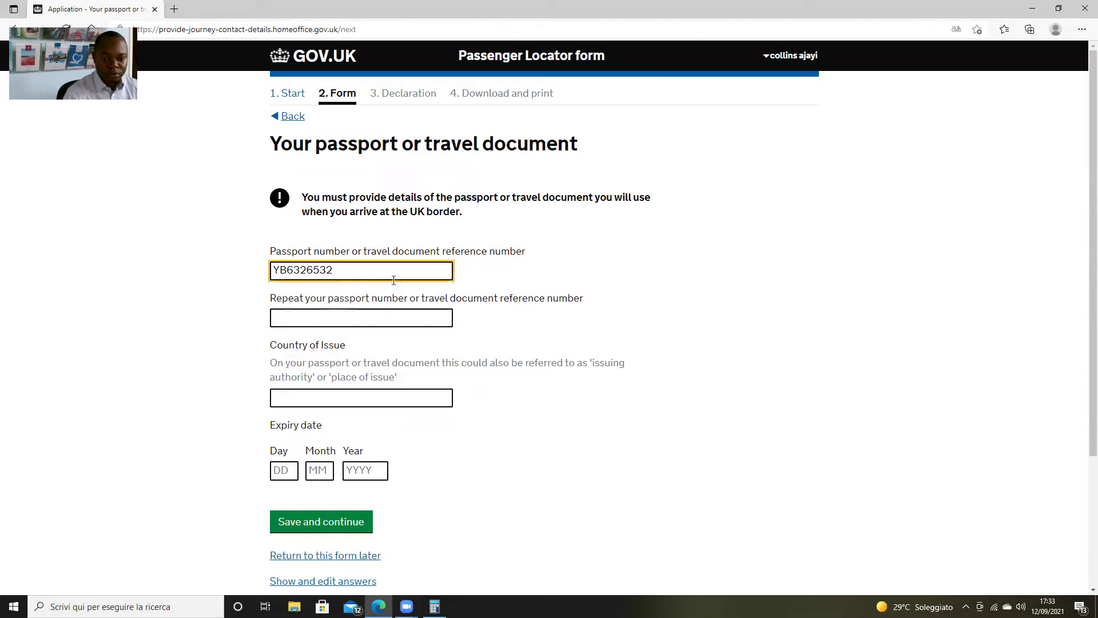
click(399, 317)
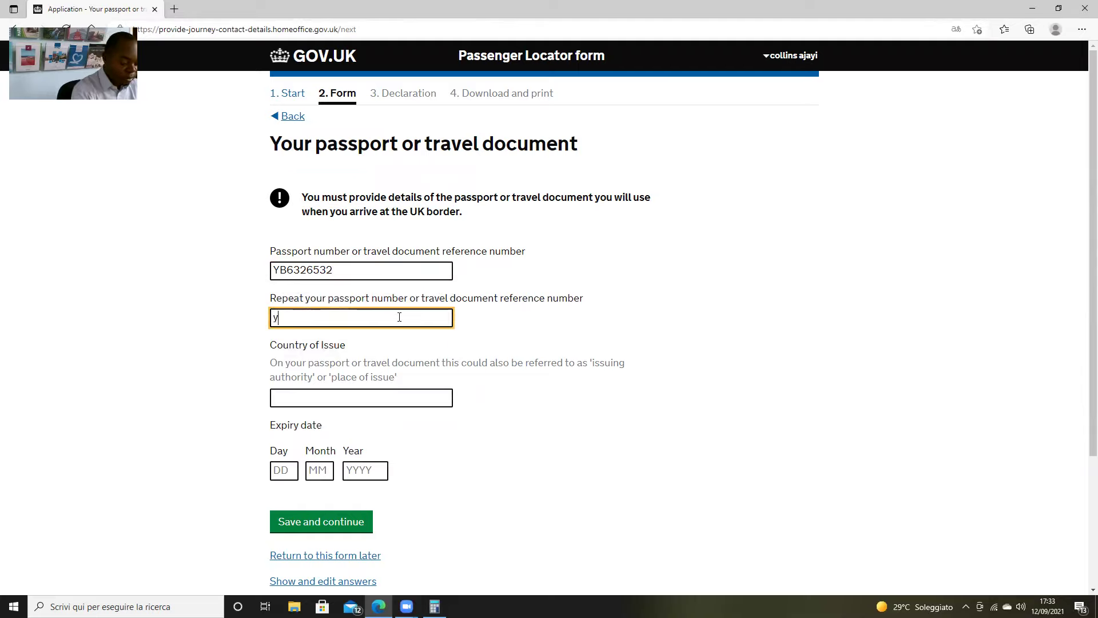
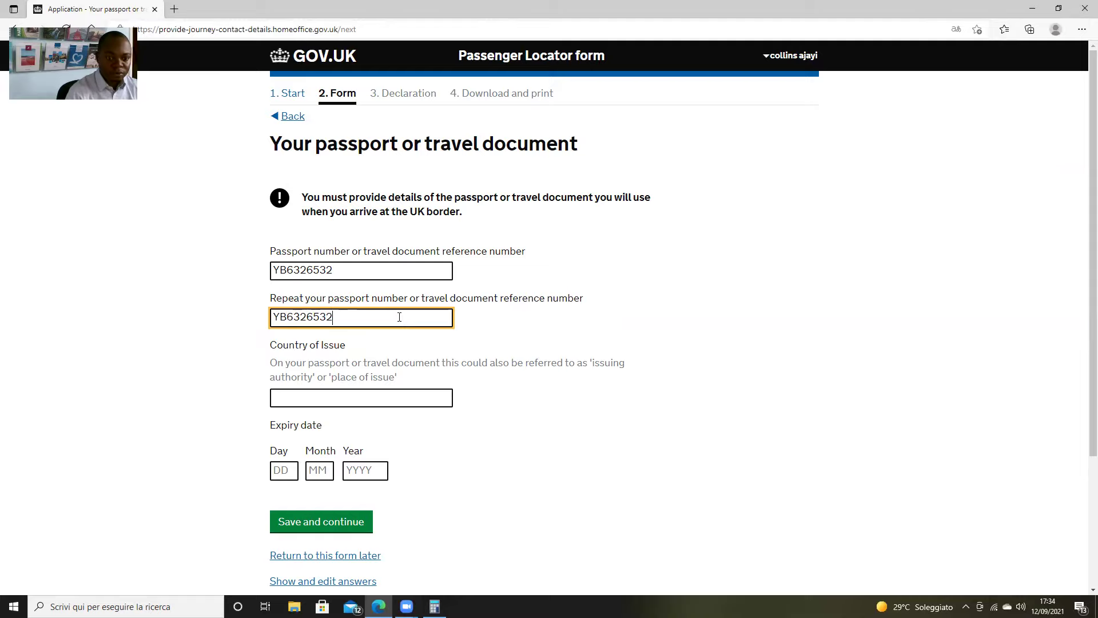
click(585, 459)
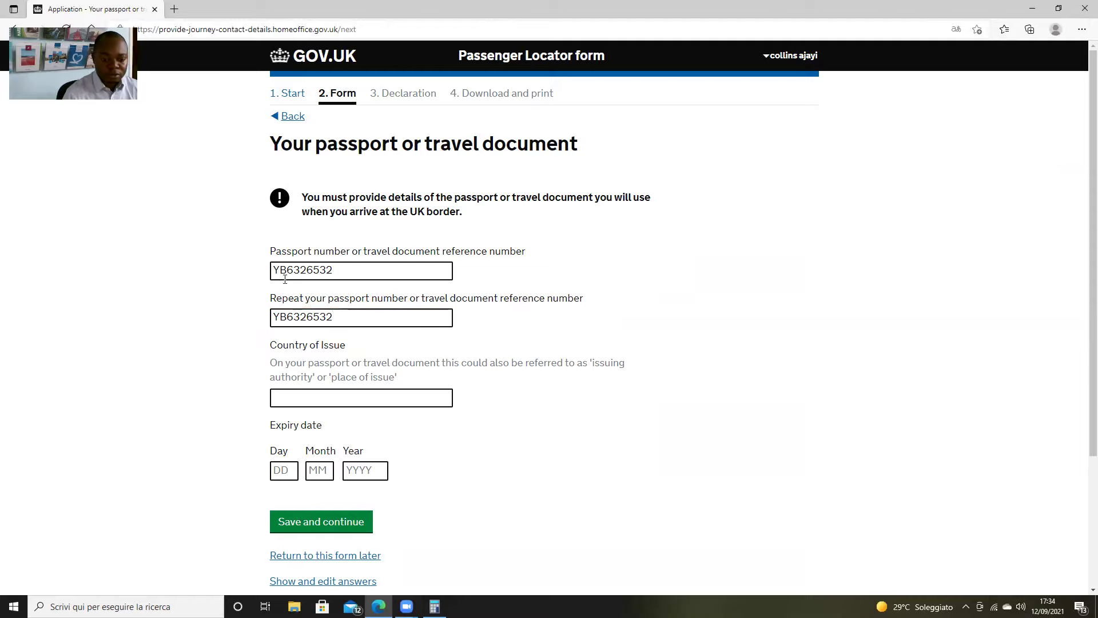
Set the passport expiry date to 05/09/2025
scroll(286, 304, down, 3)
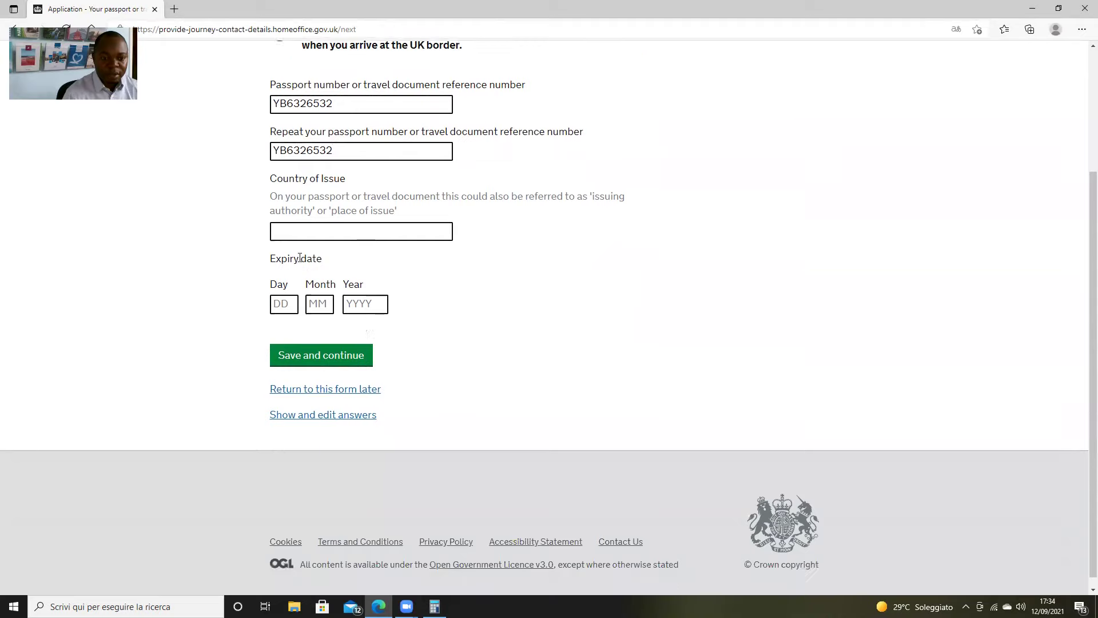
click(285, 304)
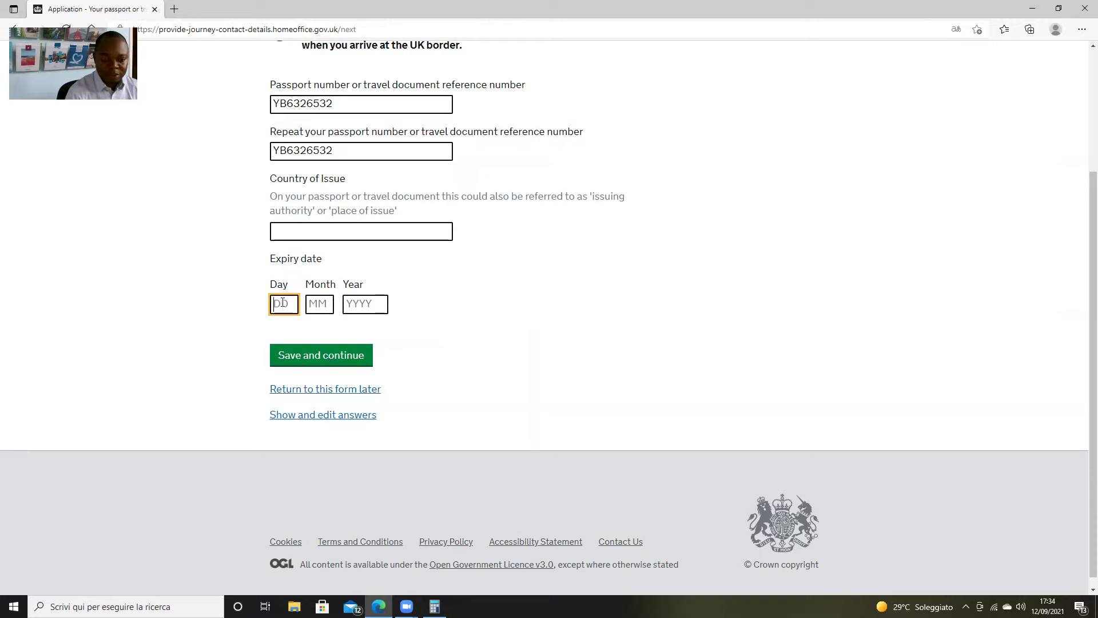
text(05)
key(Tab)
text(09)
key(Tab)
text(2025)
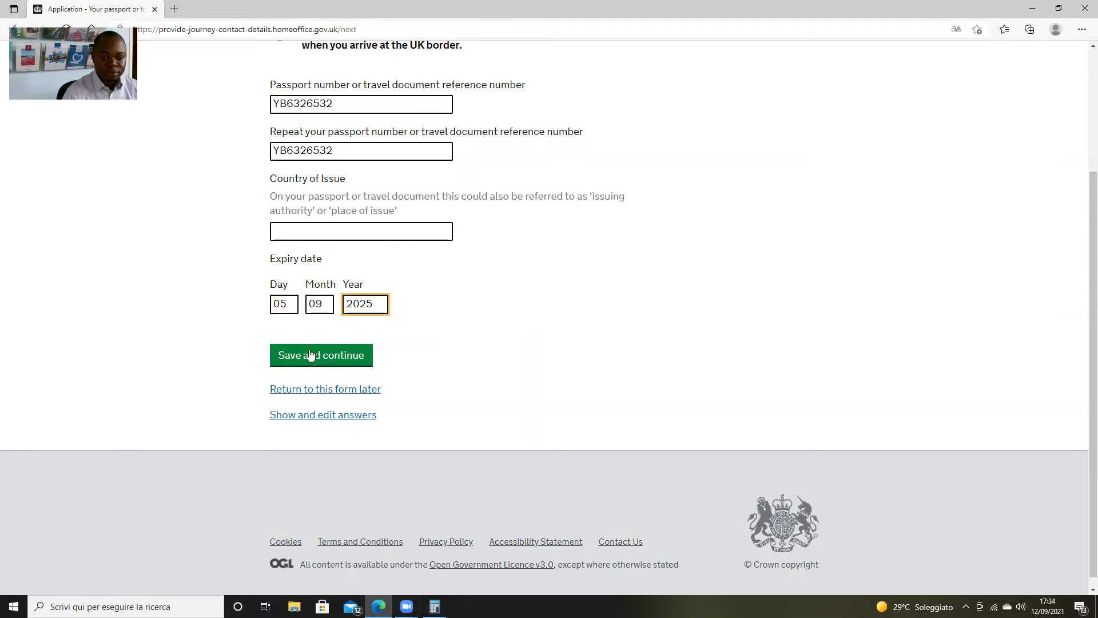
click(323, 358)
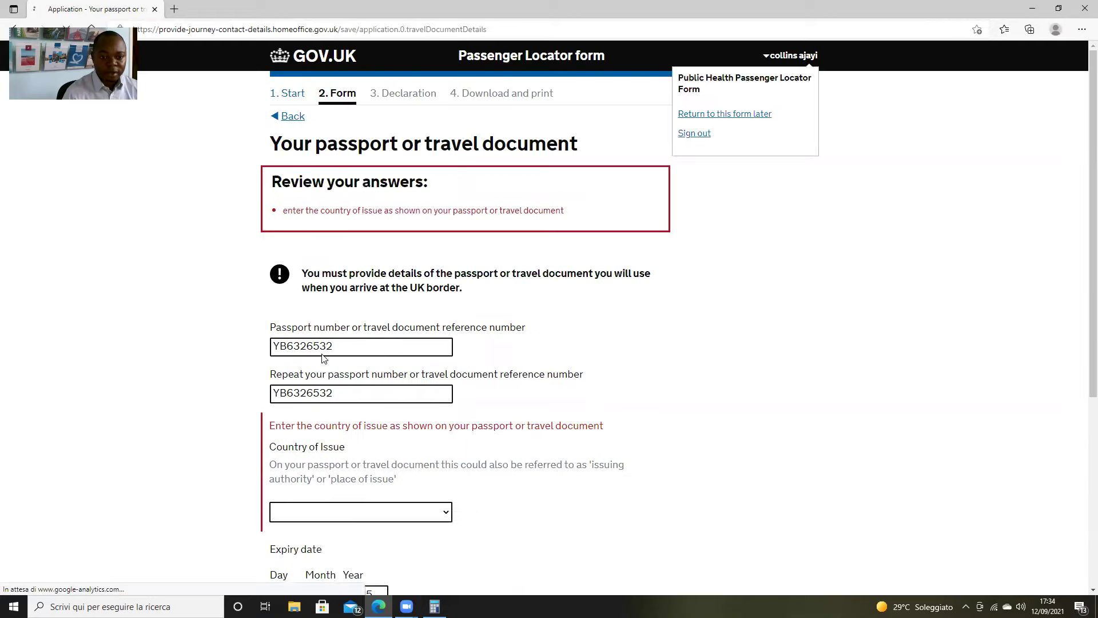
Choose Italy (ITA) as the passport's country of issue and save the passport details
scroll(358, 401, down, 2)
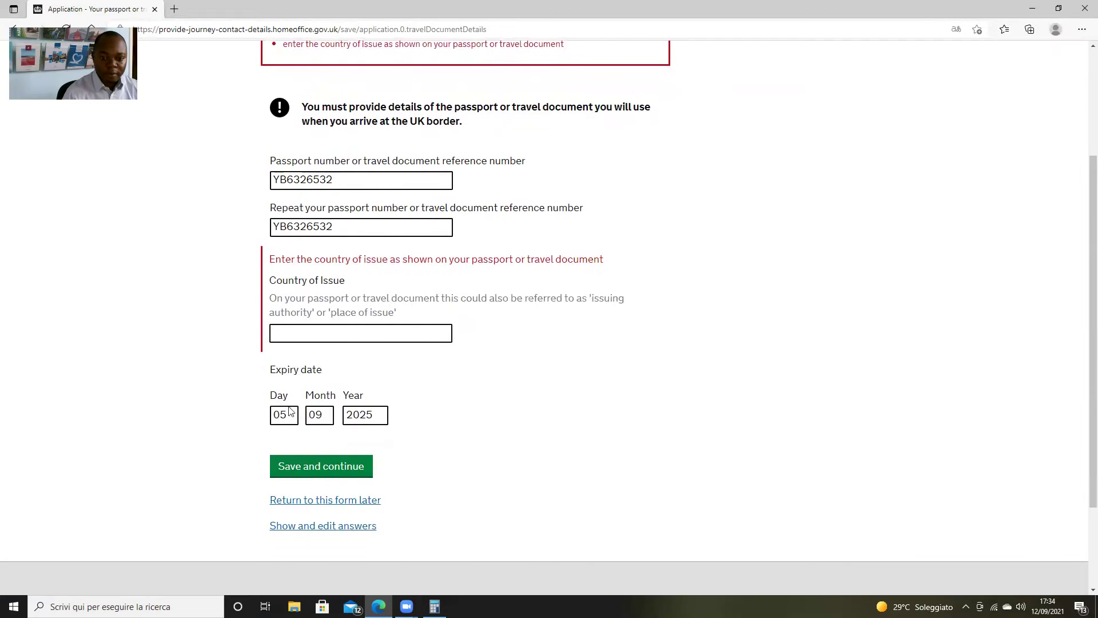
click(326, 333)
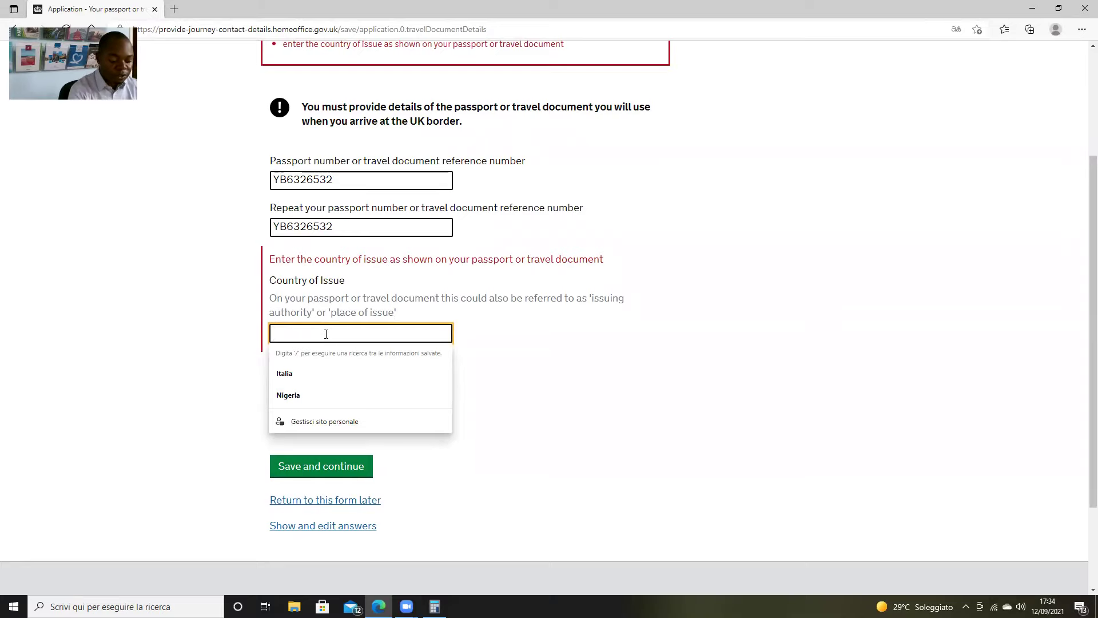
text(ita)
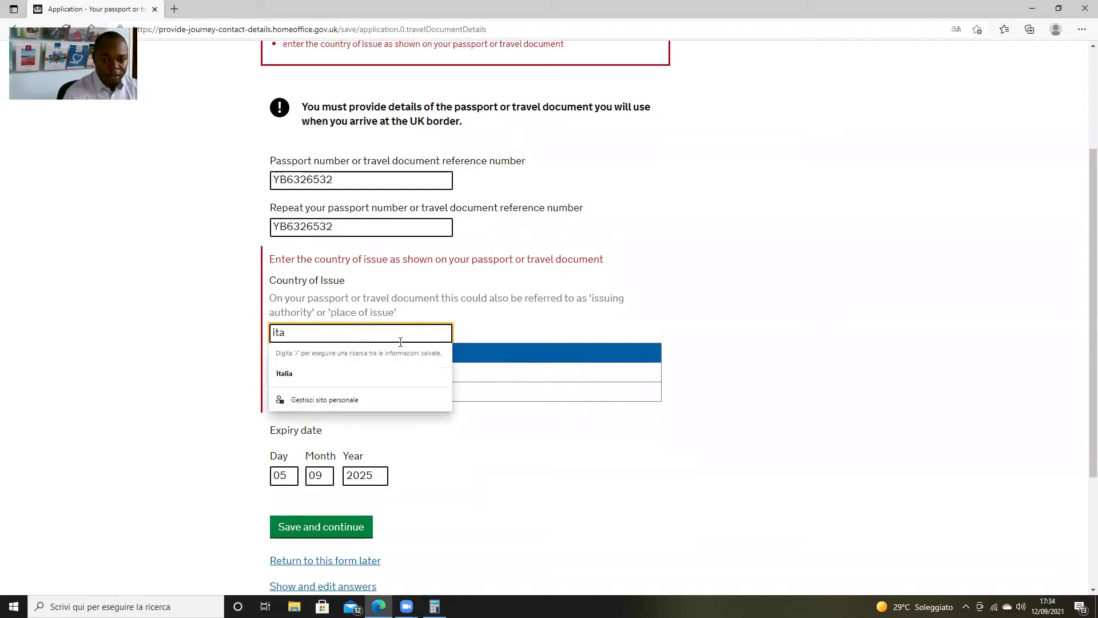
text(ly)
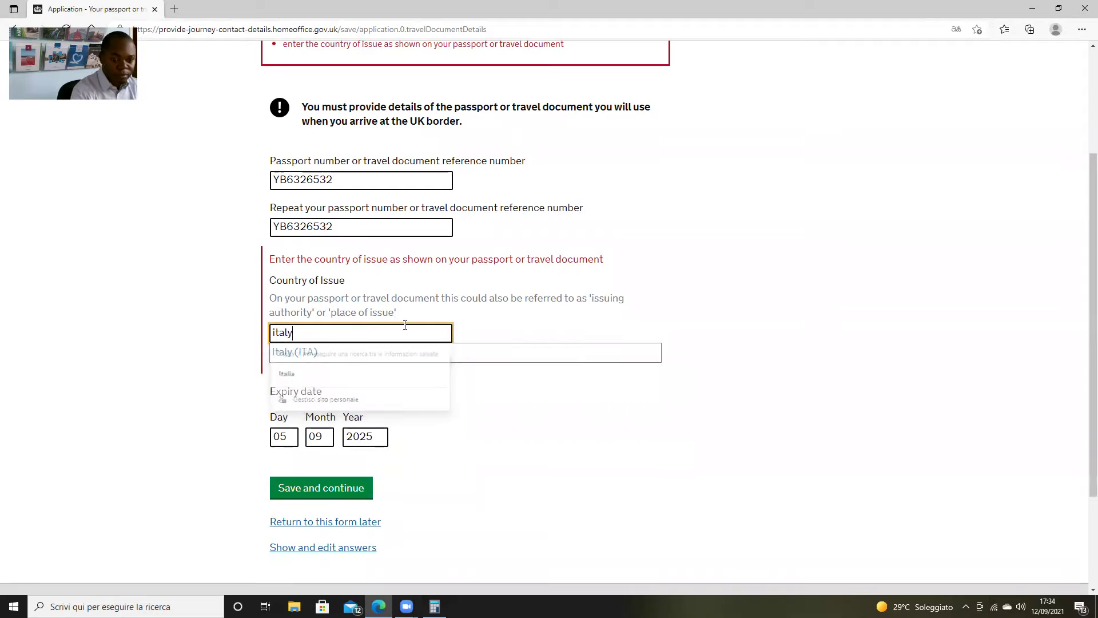
click(296, 350)
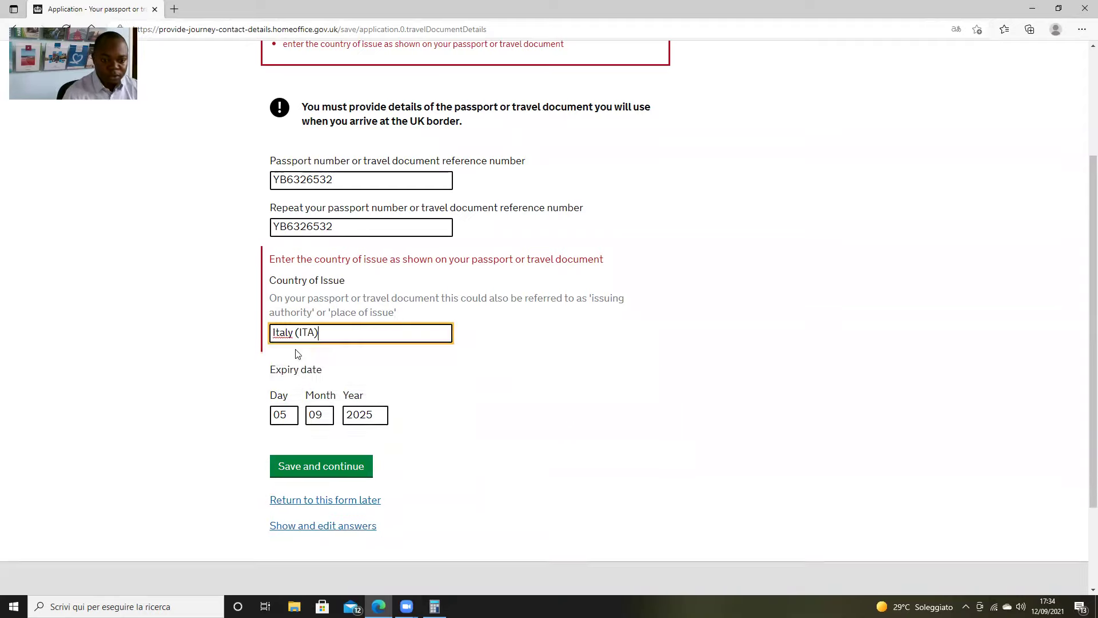
click(556, 386)
click(353, 468)
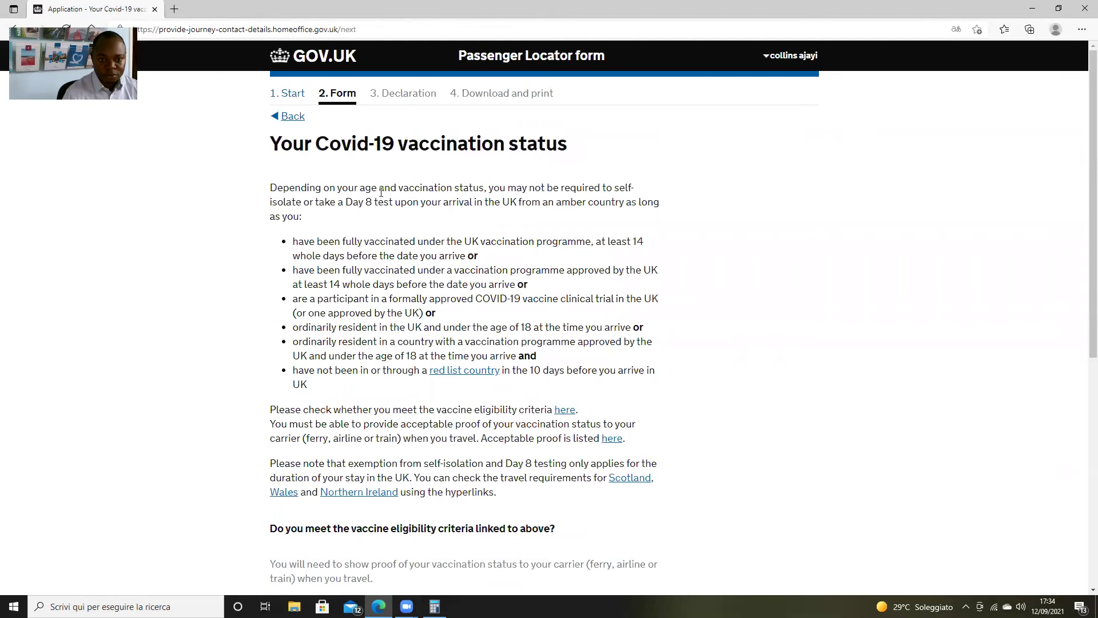
Scroll the Covid-19 vaccination status page down to the vaccine eligibility criteria question
scroll(480, 241, down, 1)
scroll(481, 240, down, 2)
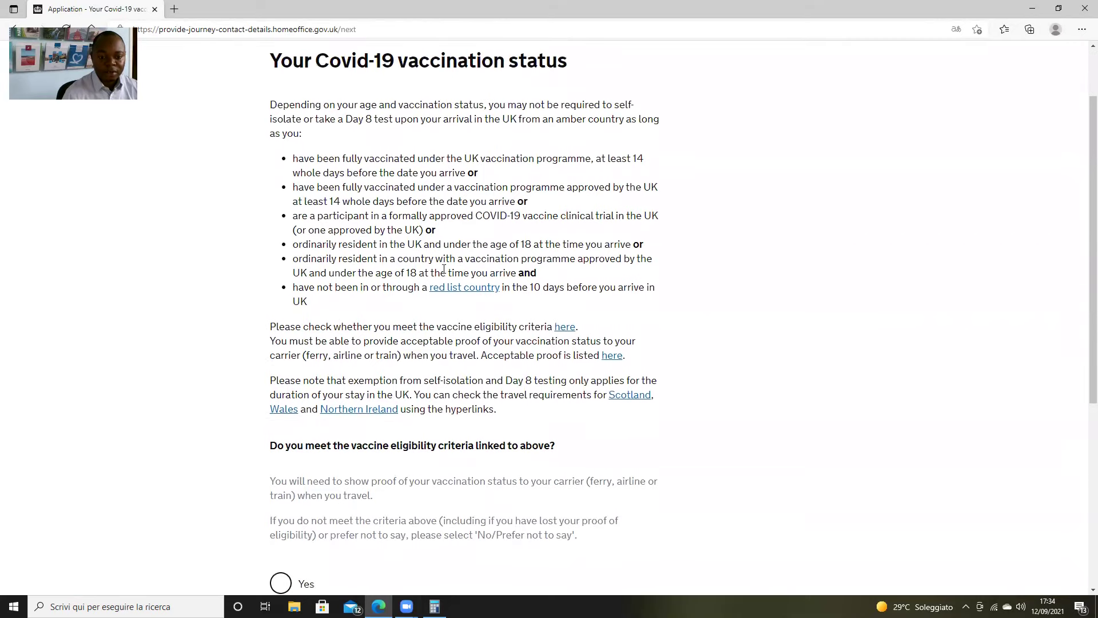
scroll(409, 236, up, 2)
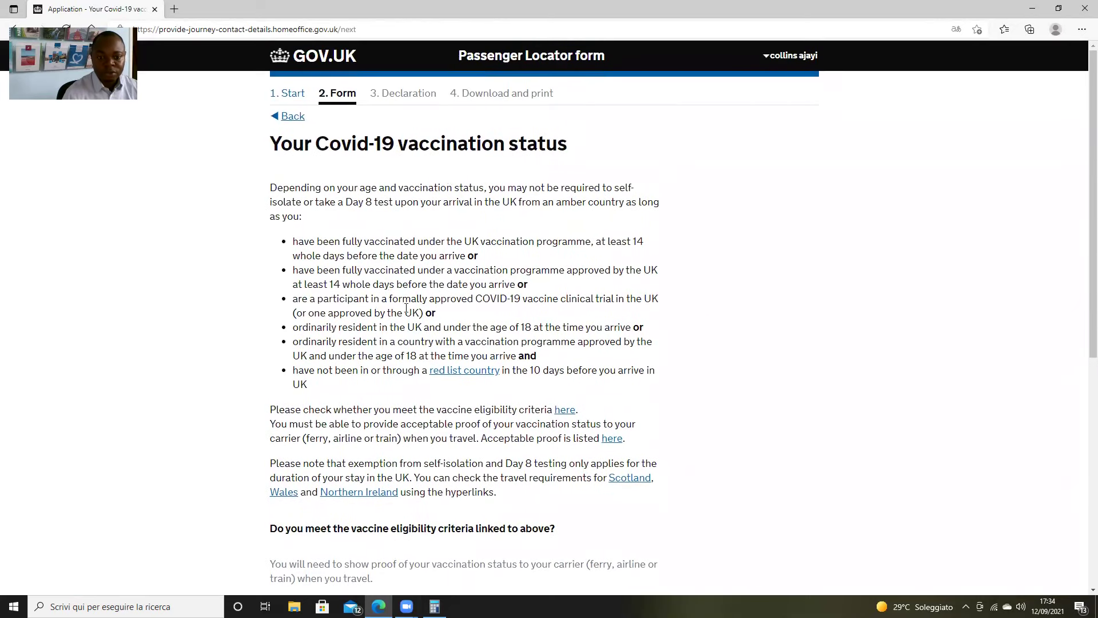
scroll(409, 309, down, 5)
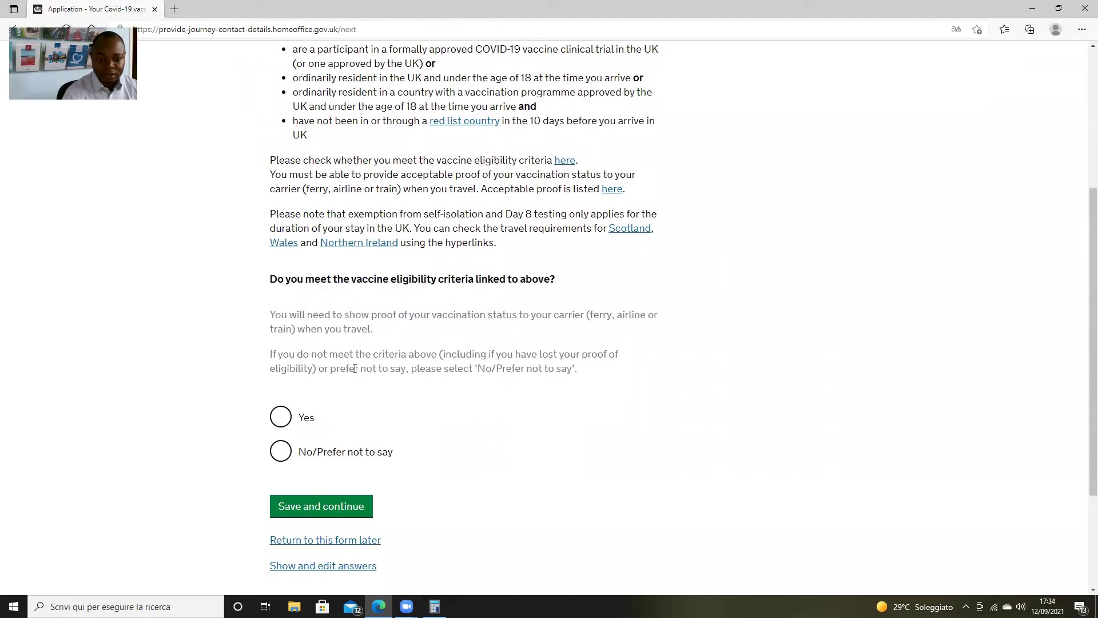
scroll(522, 273, up, 1)
scroll(522, 274, up, 2)
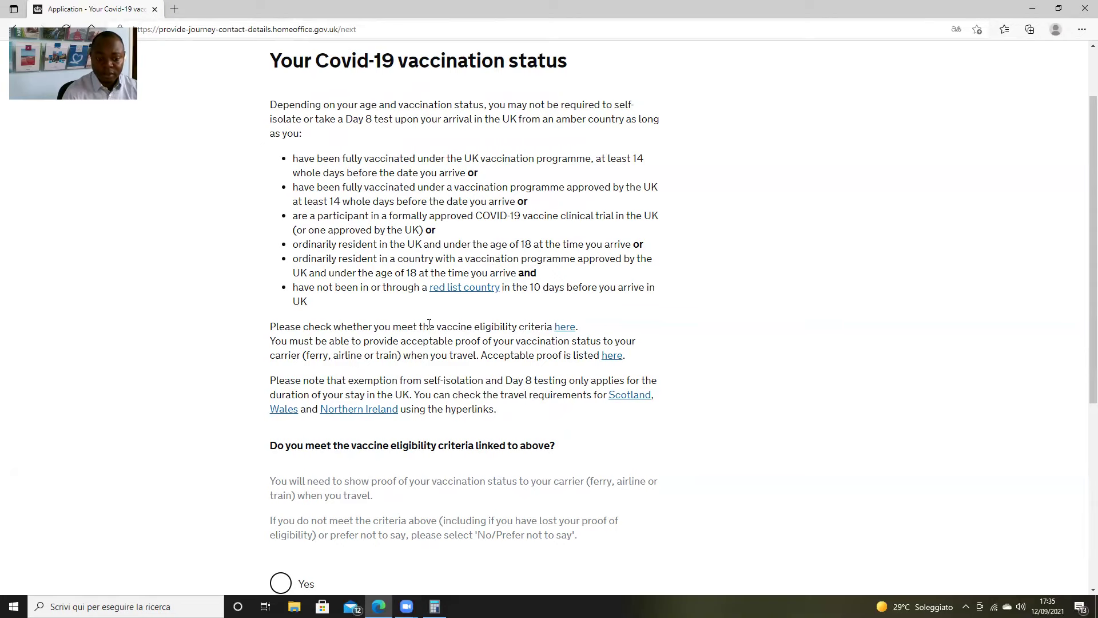
scroll(429, 324, down, 3)
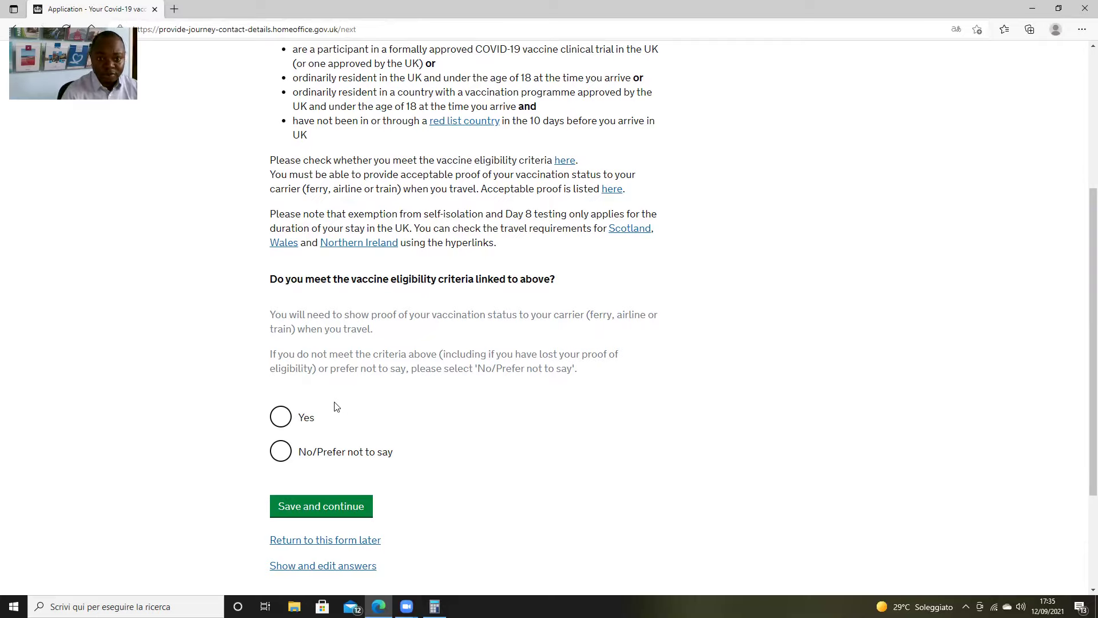
Answer 'No/Prefer not to say' to meeting the vaccine eligibility criteria and save
click(280, 419)
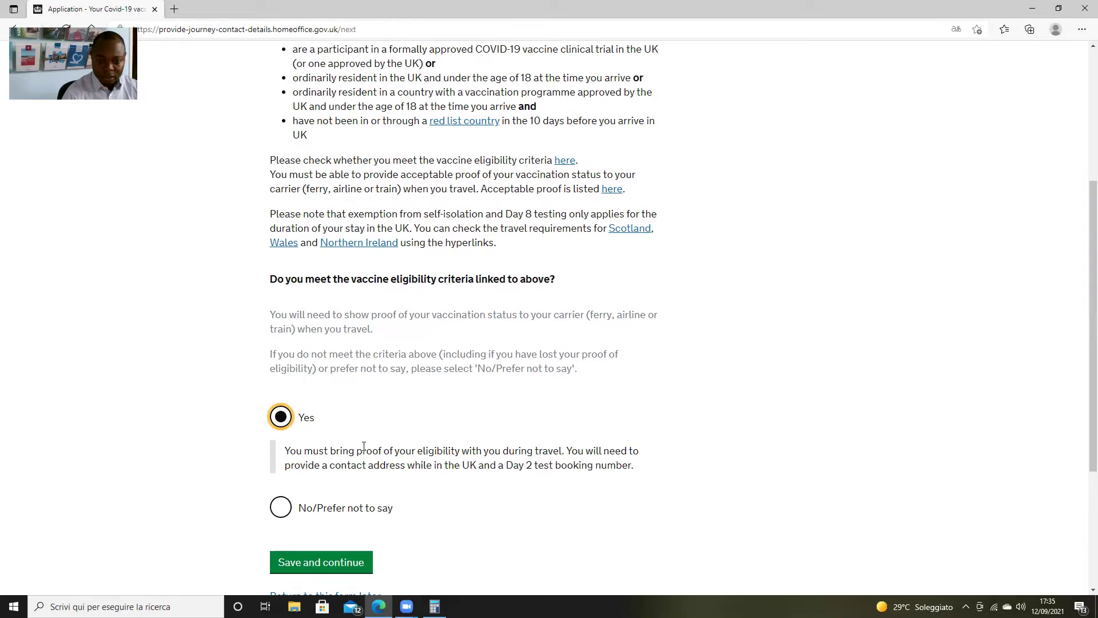
scroll(380, 447, down, 2)
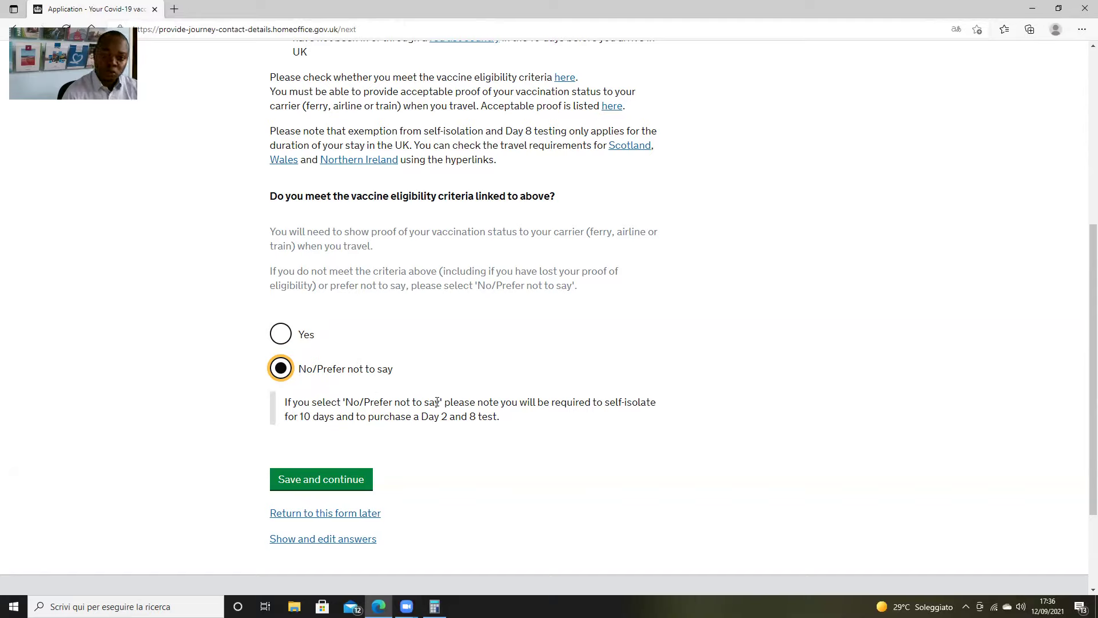
click(347, 481)
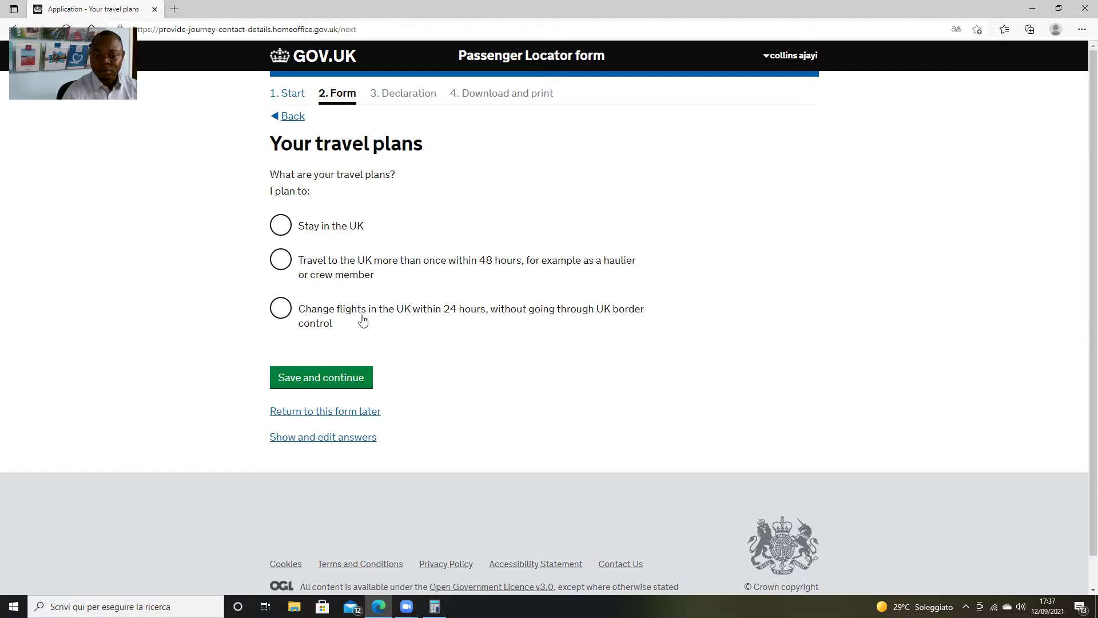
Choose 'Stay in the UK' as the travel plan and save it
click(288, 311)
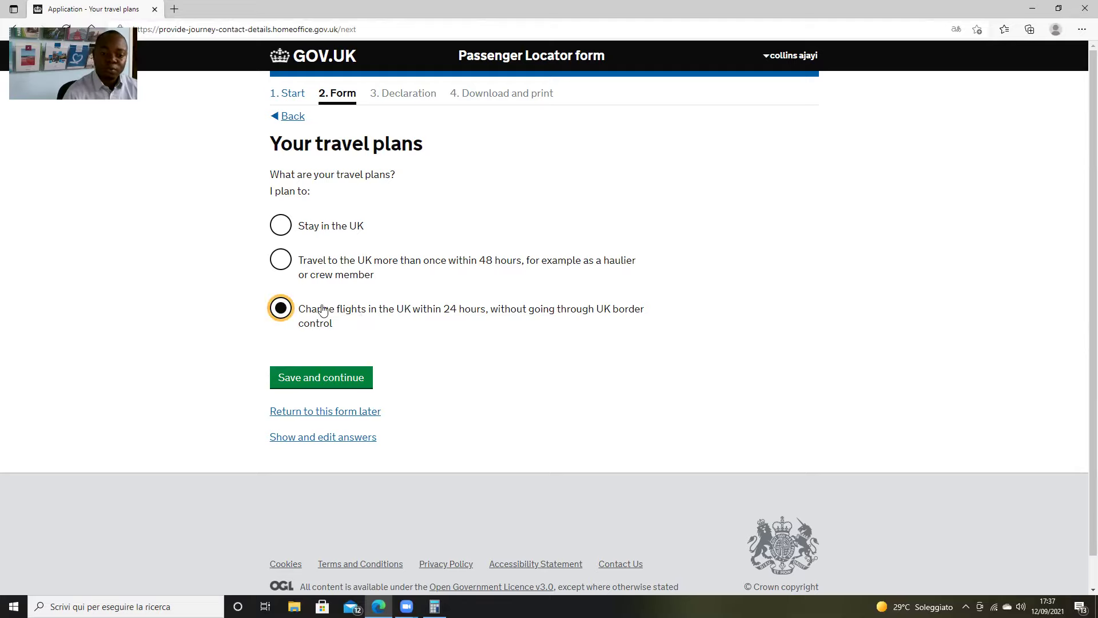
click(280, 230)
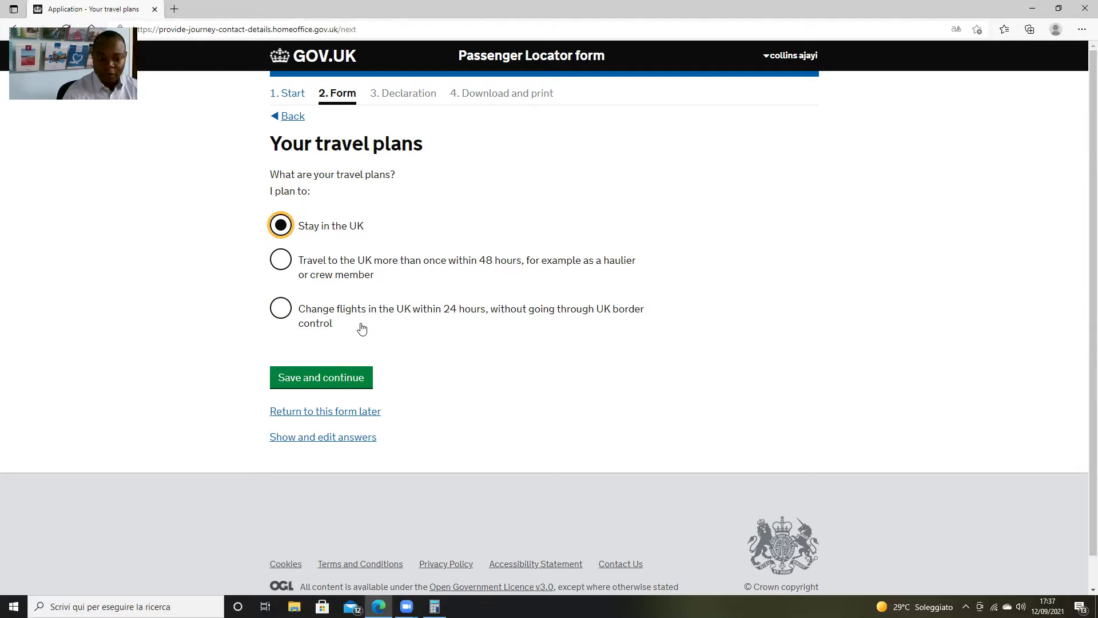
click(334, 382)
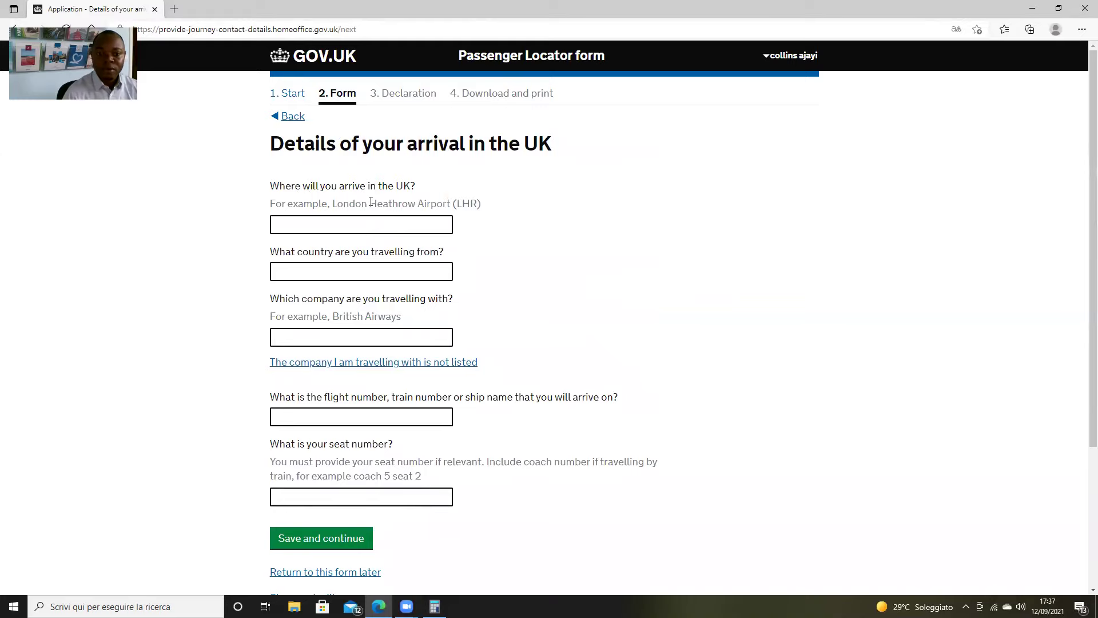
Set arrival at Edinburgh Airport (EDI), travelling from Italy with Ryanair UK Limited
click(371, 228)
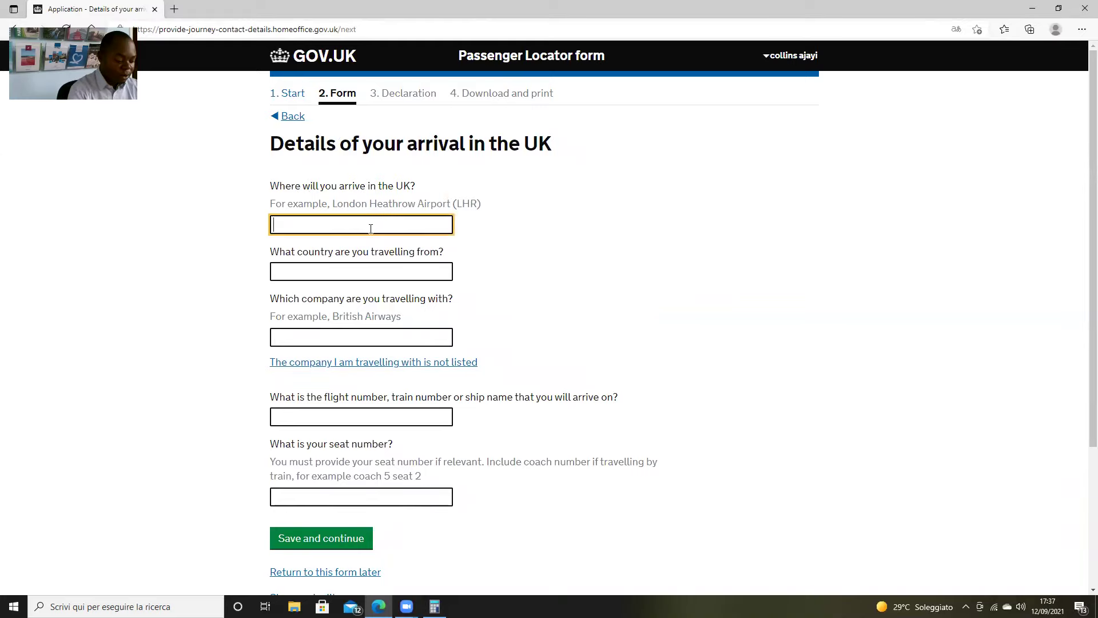
text(edi)
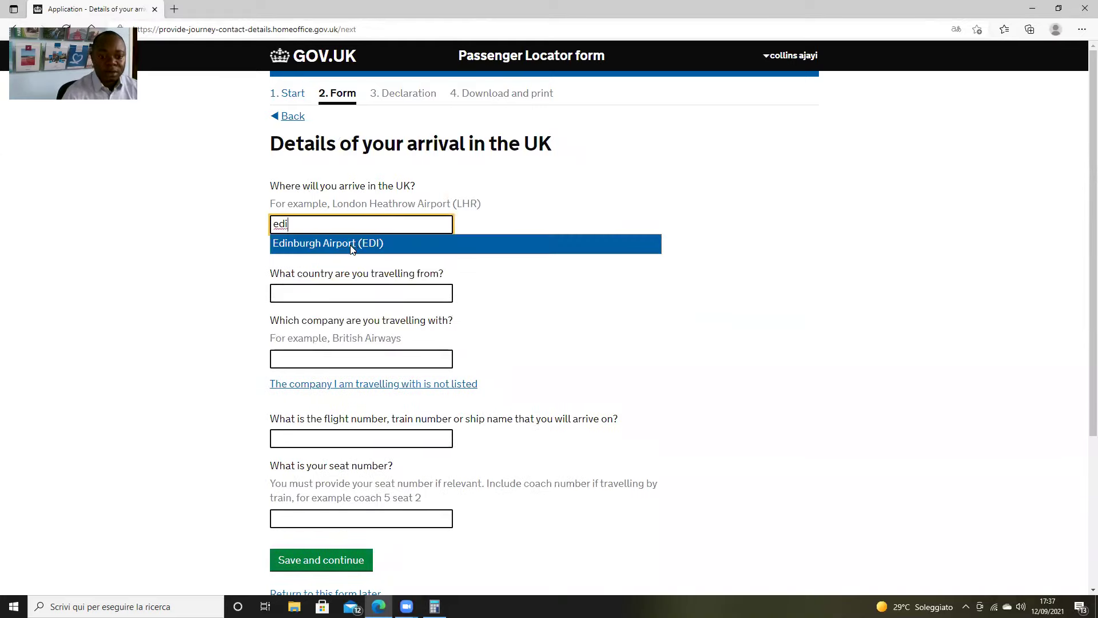
click(351, 244)
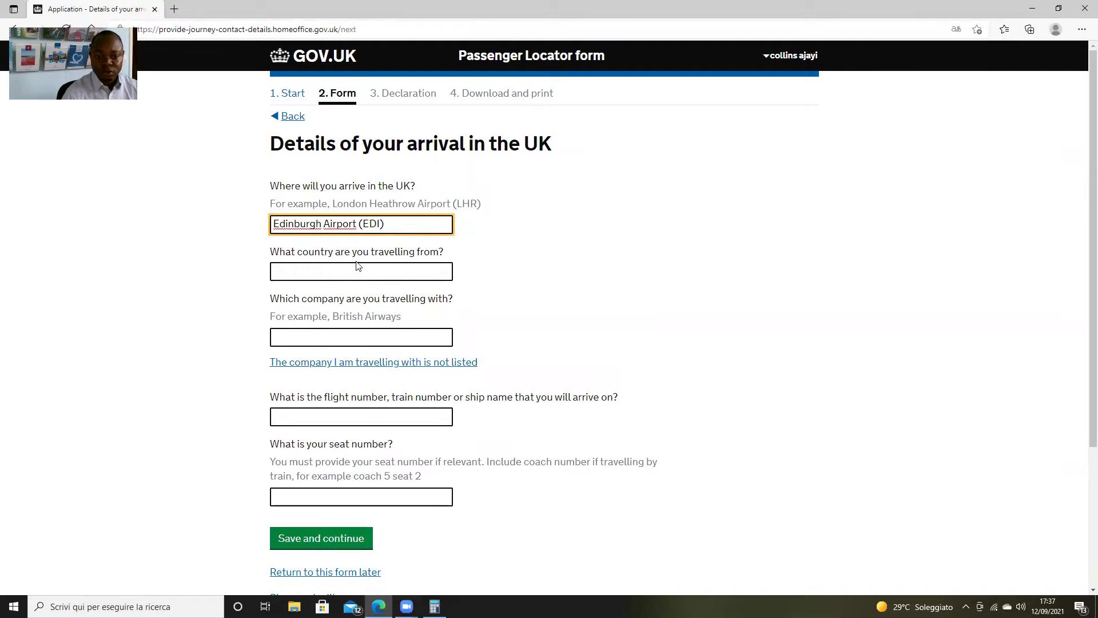
click(372, 272)
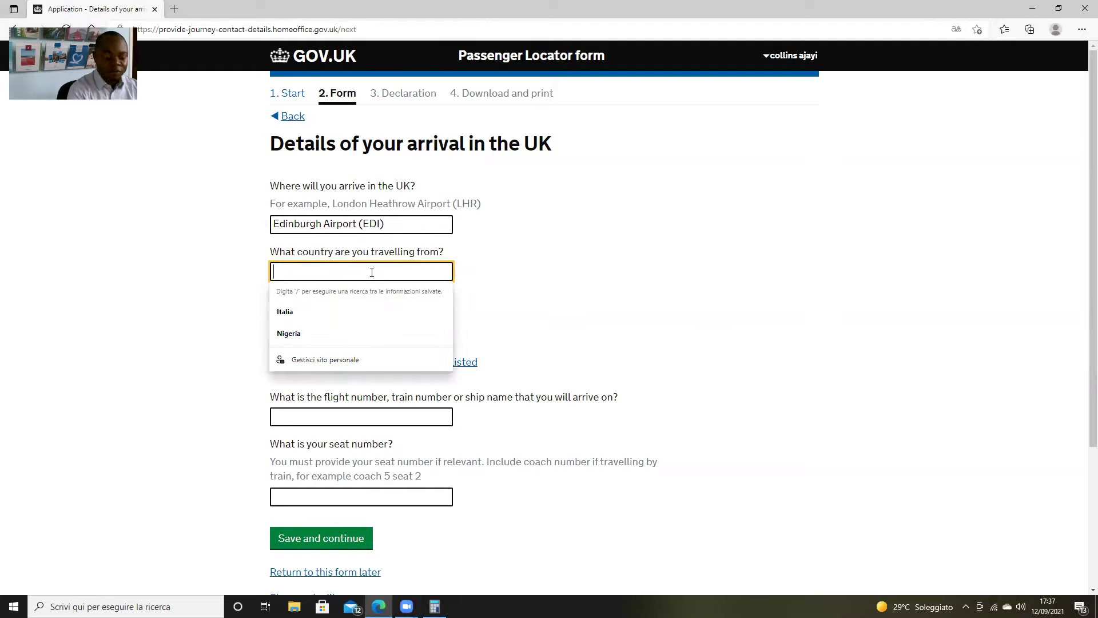
text(italy)
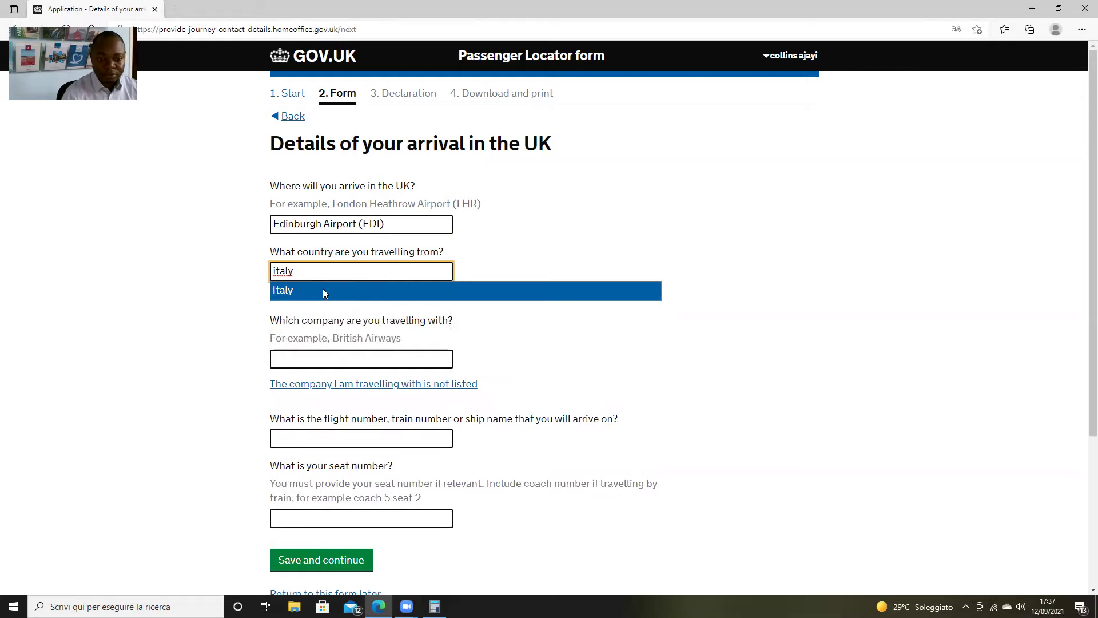
click(324, 291)
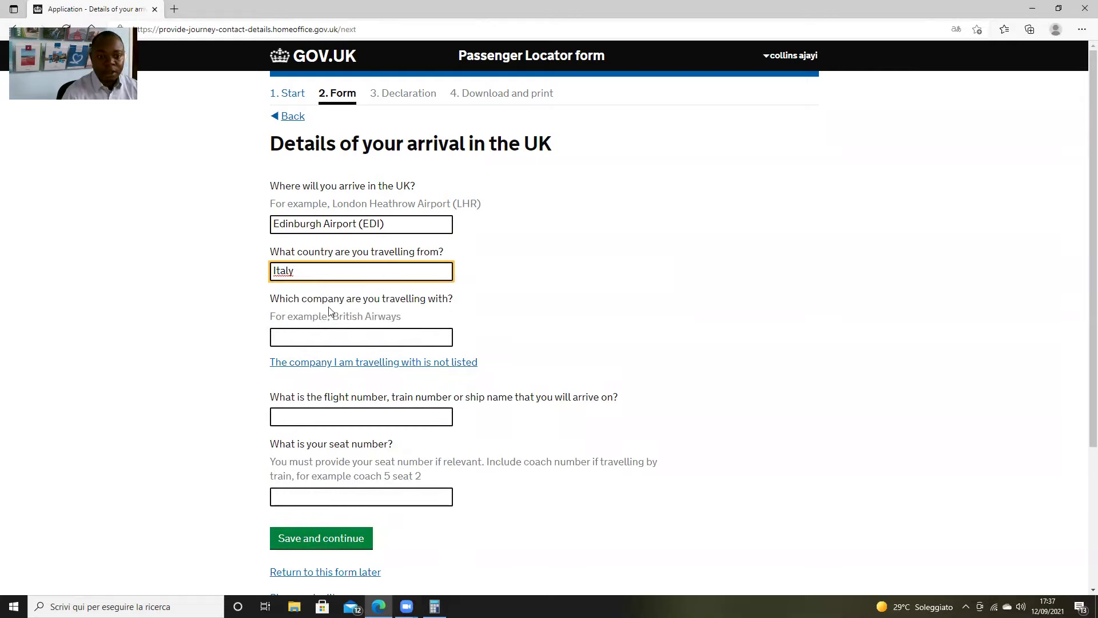
click(392, 338)
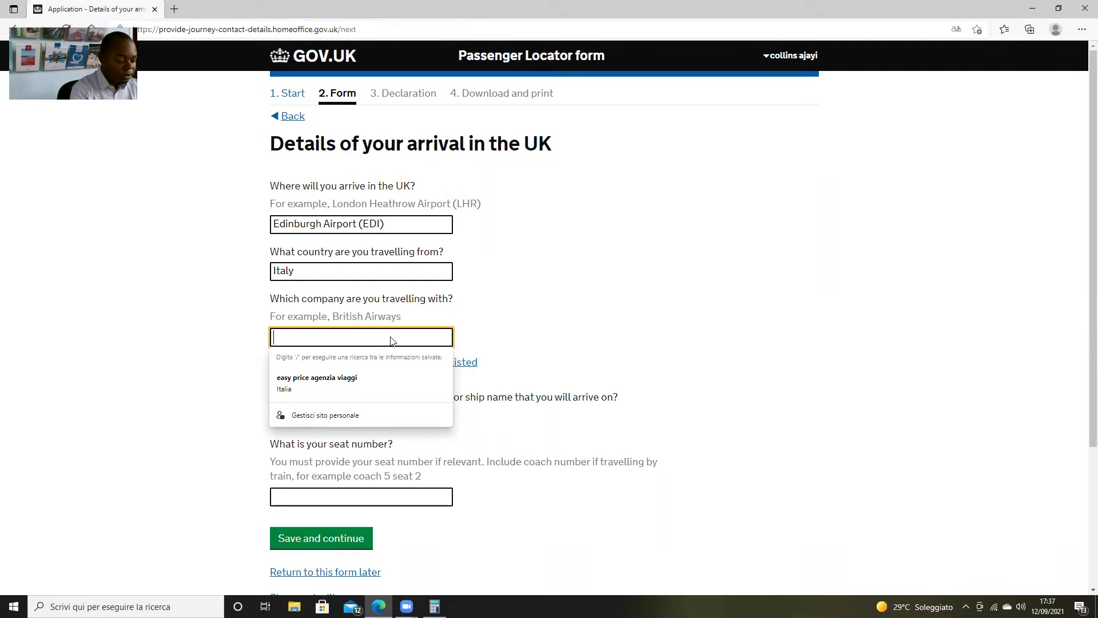
text(rya)
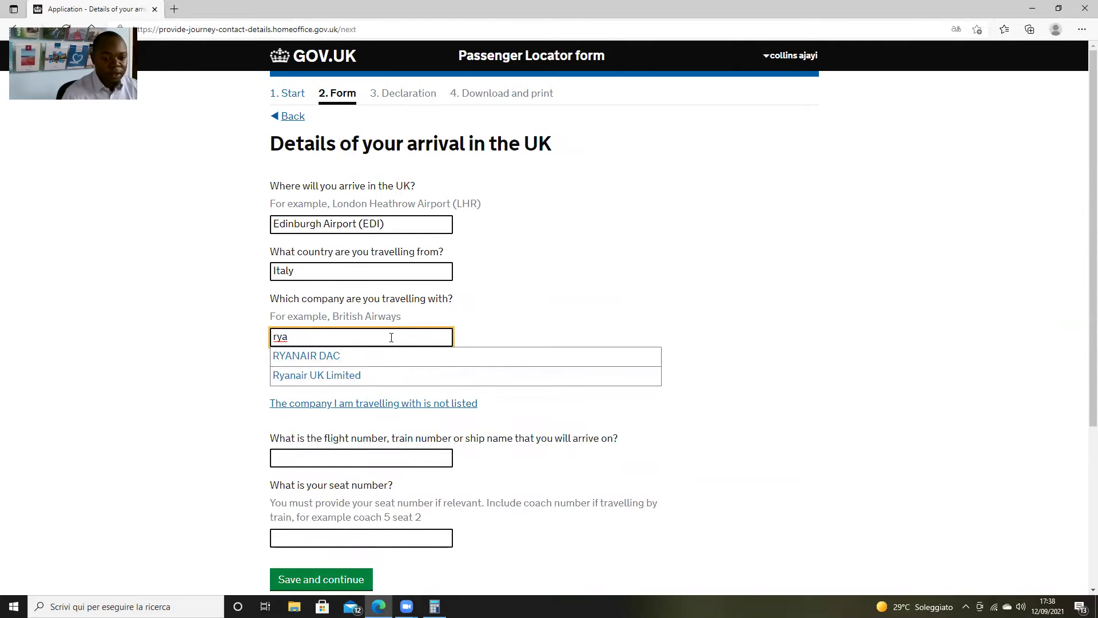
click(358, 375)
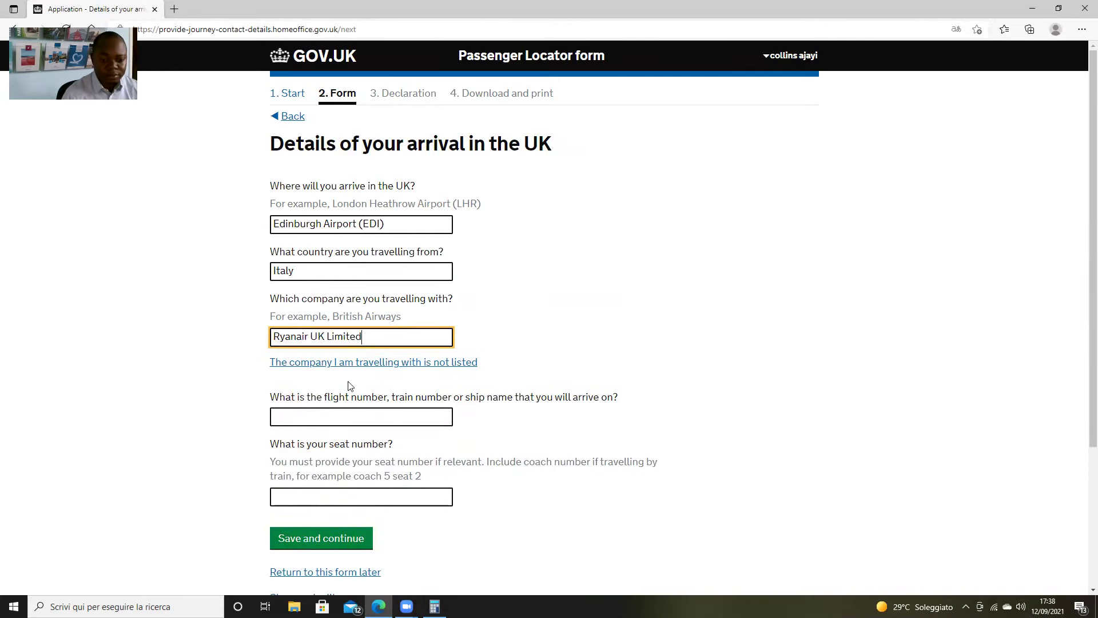
Enter flight number fr5833, leave the seat number blank, and save the arrival details
click(349, 414)
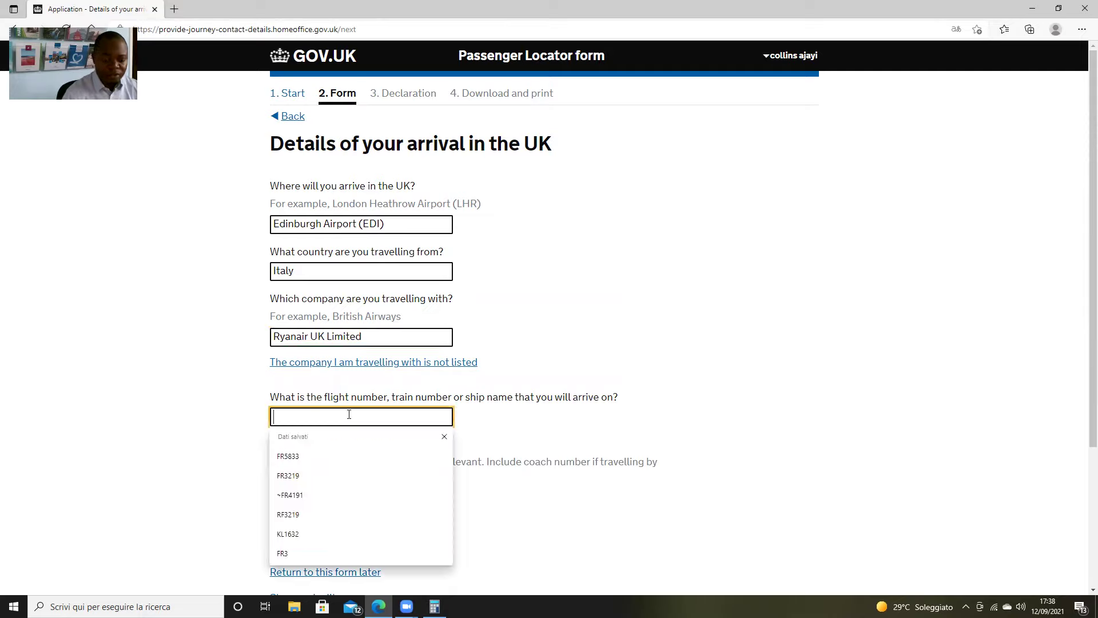
text(fr)
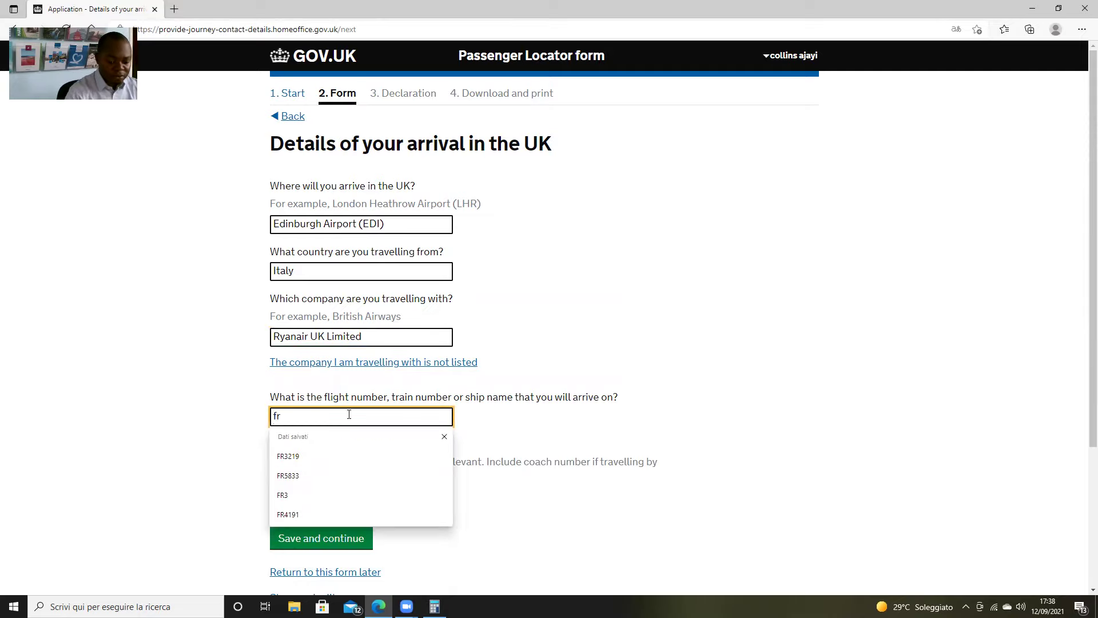
text(5833)
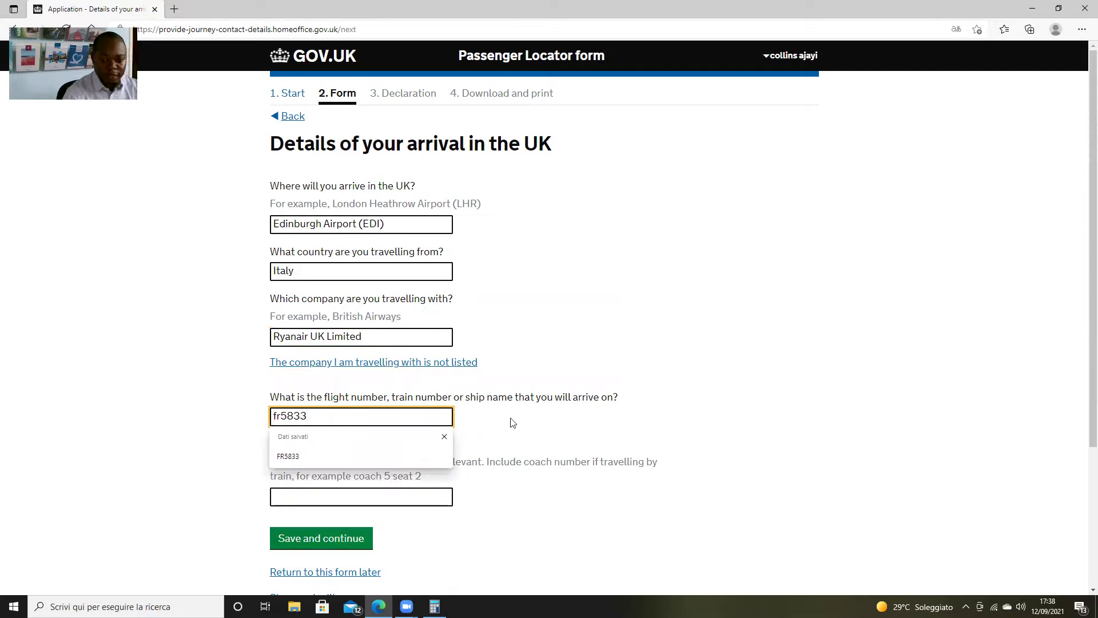
click(645, 431)
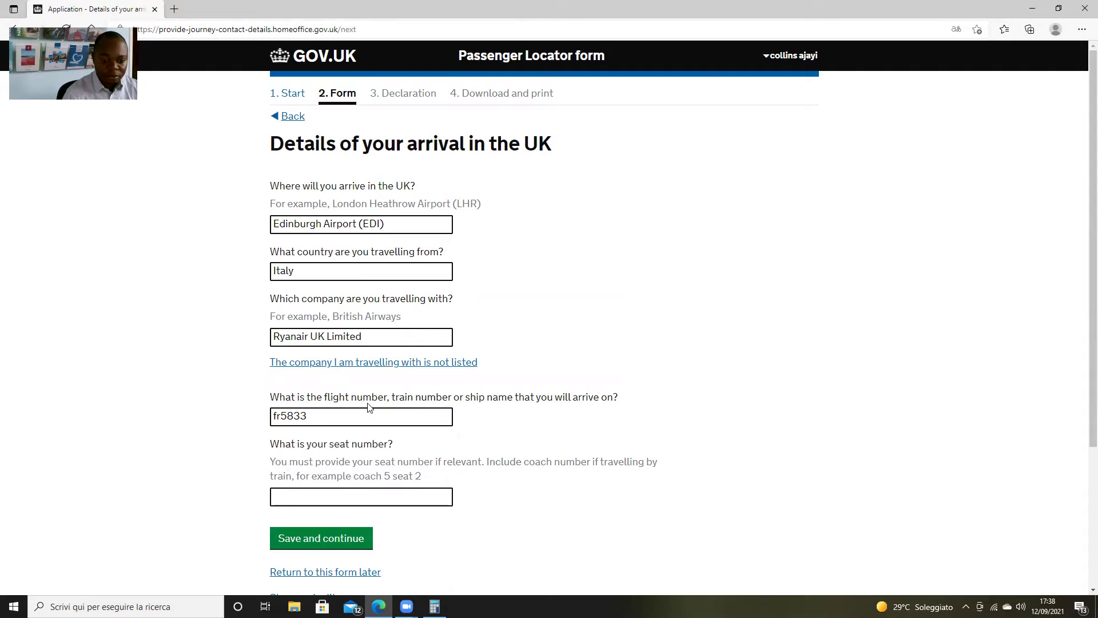
scroll(367, 407, down, 2)
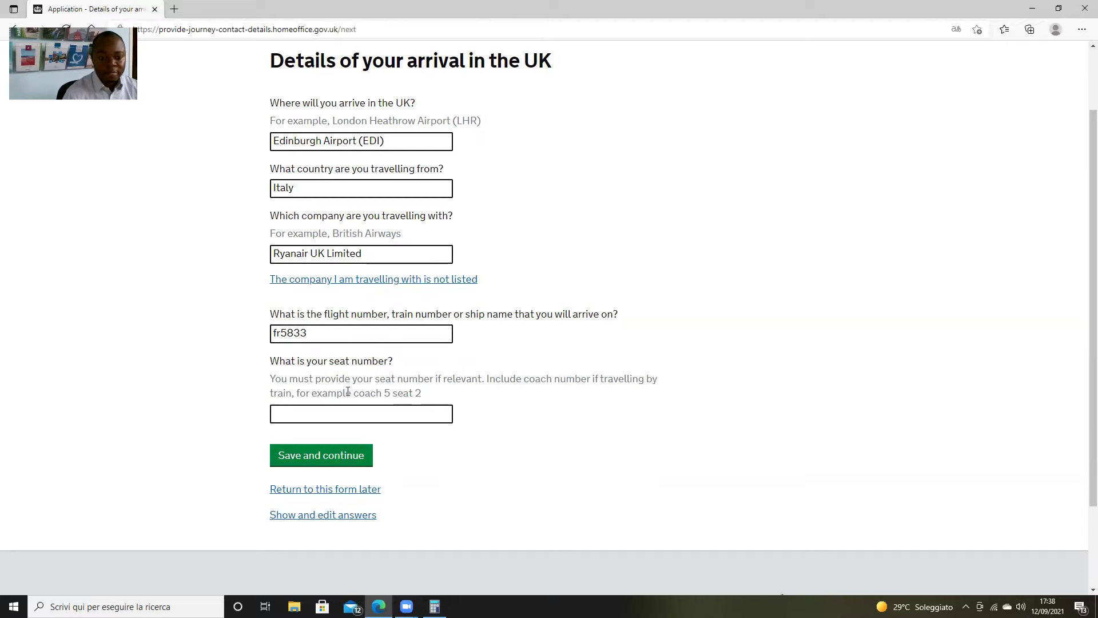
click(371, 415)
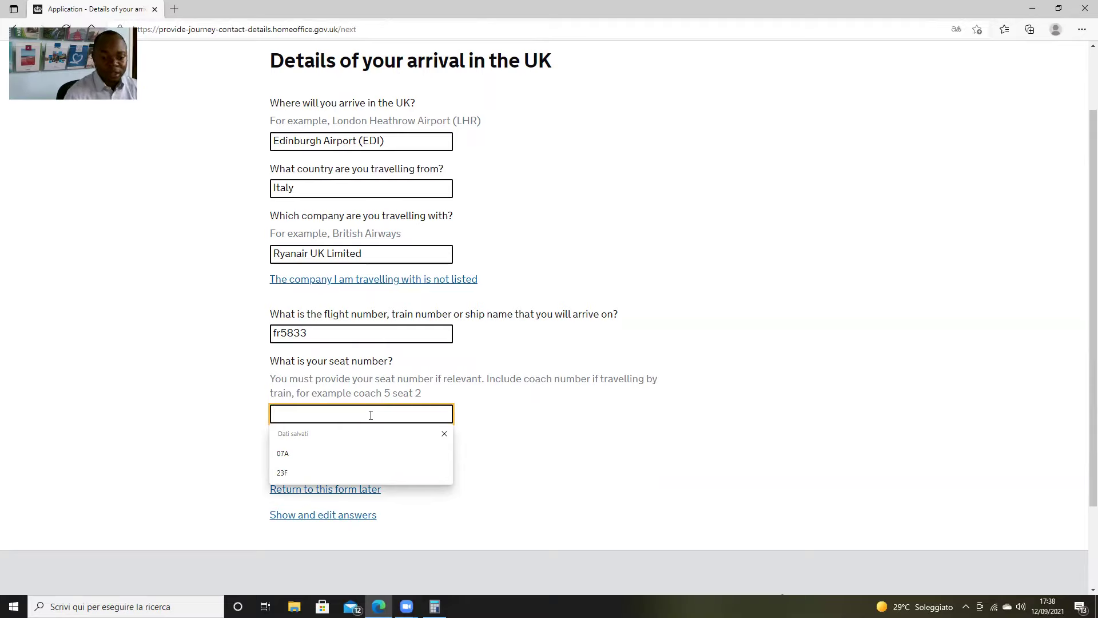
click(591, 445)
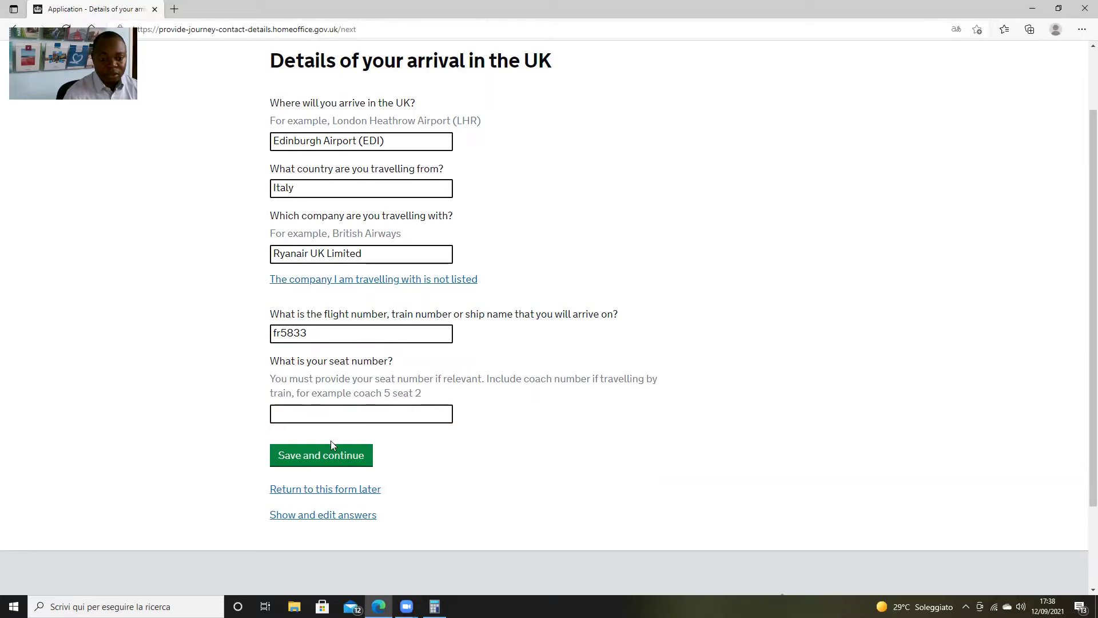
click(328, 455)
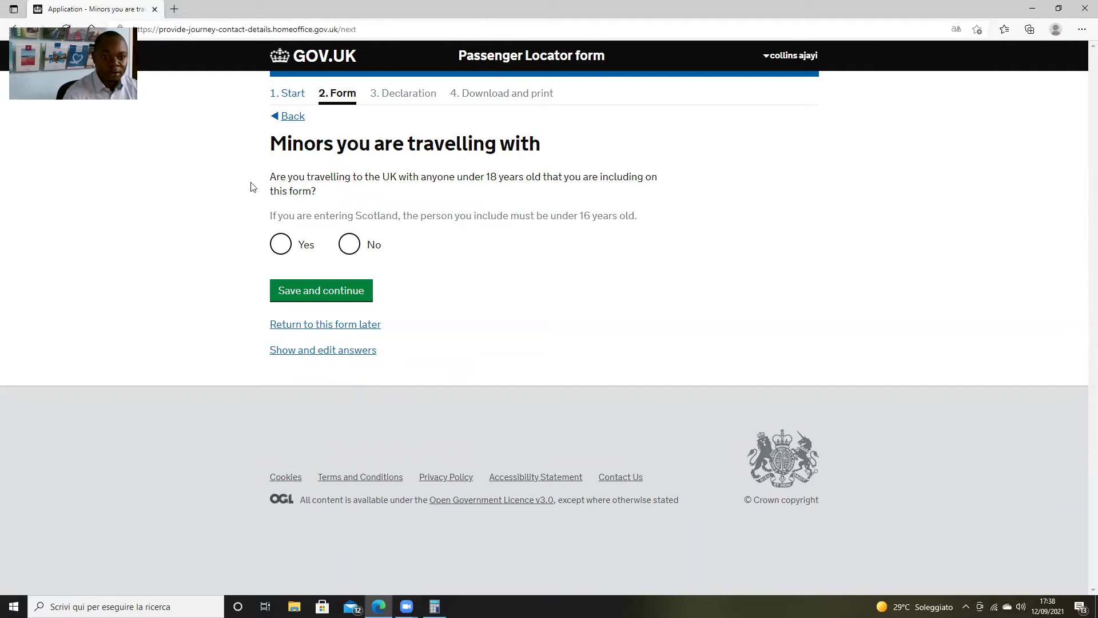
click(289, 116)
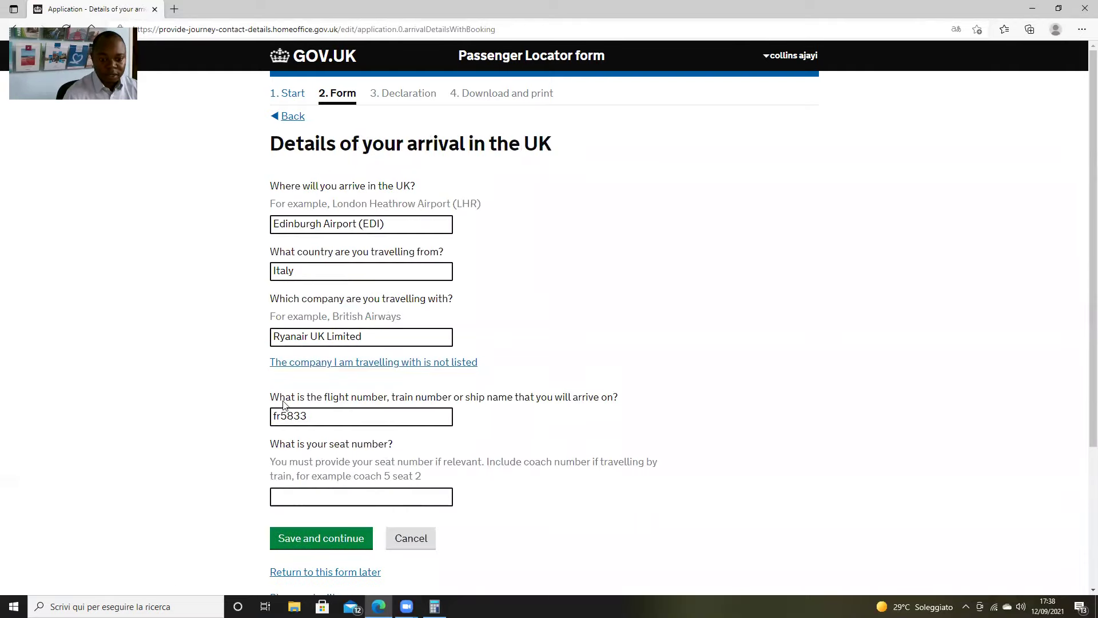
scroll(355, 457, down, 2)
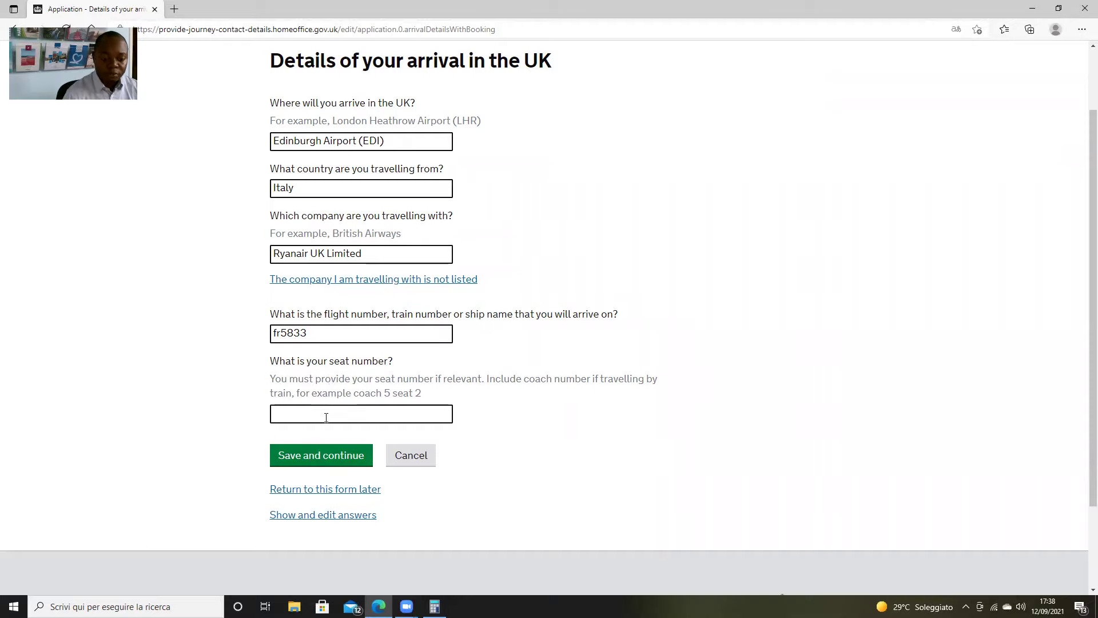
click(317, 458)
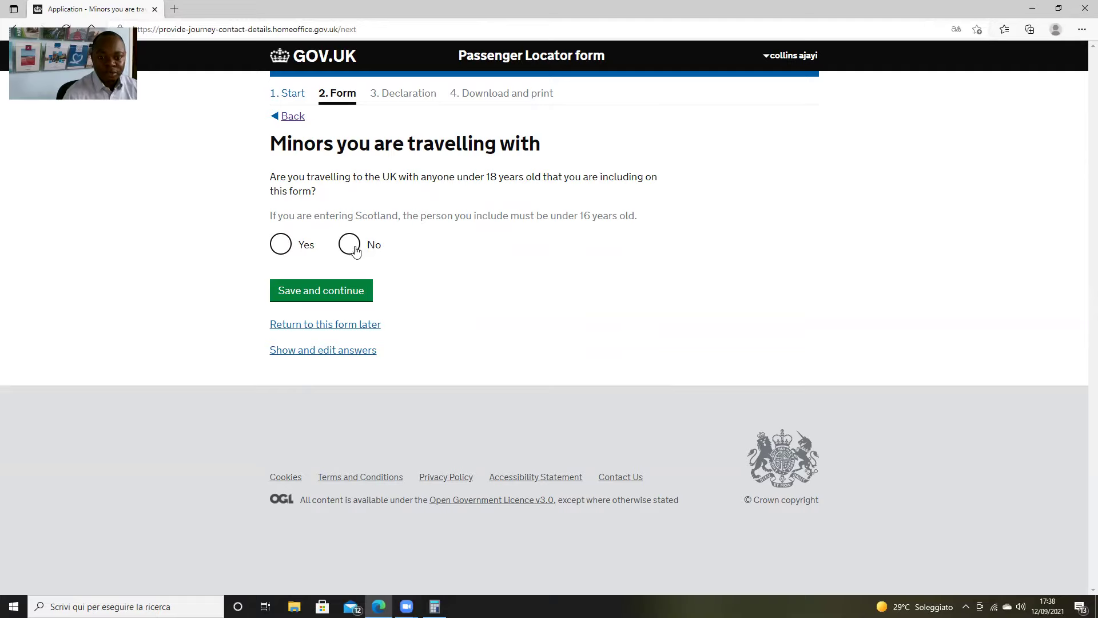
Answer No to travelling with minors and save
click(279, 245)
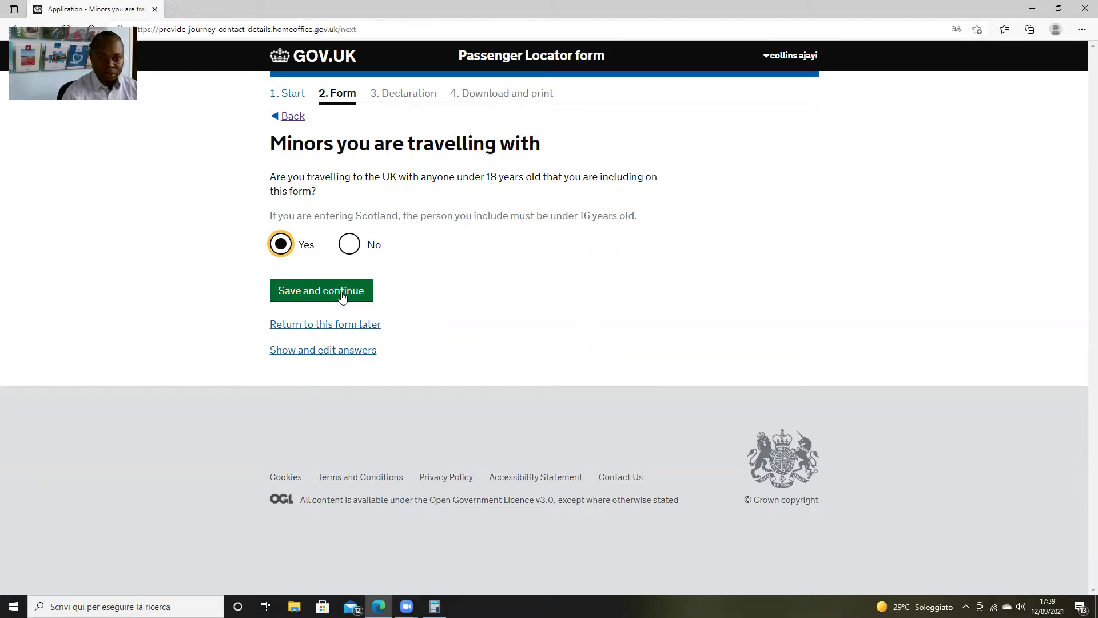
click(350, 246)
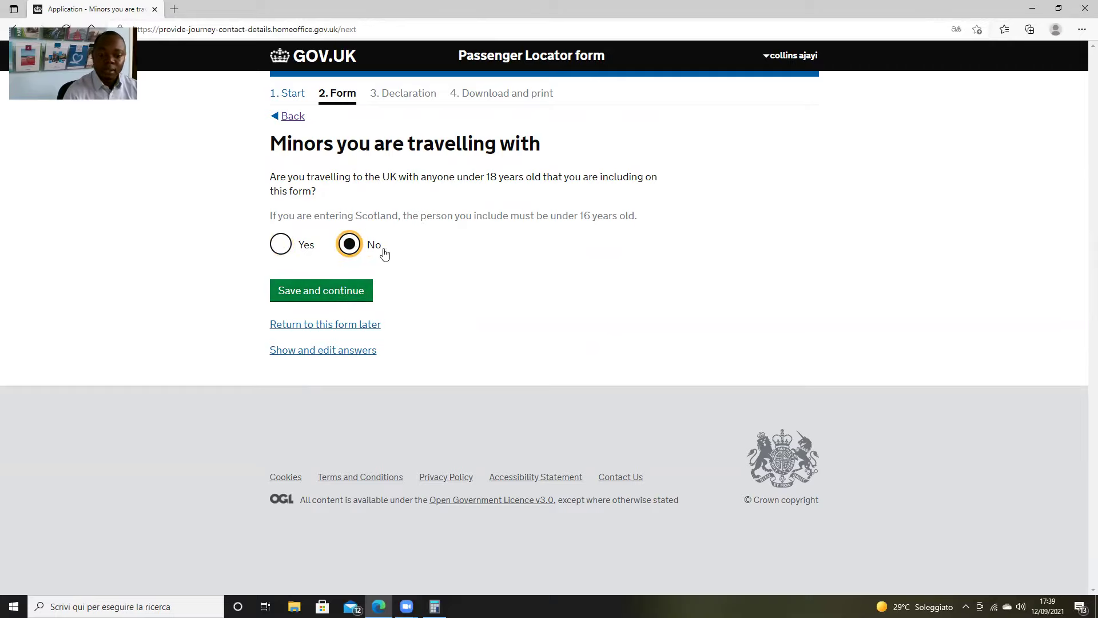
click(336, 290)
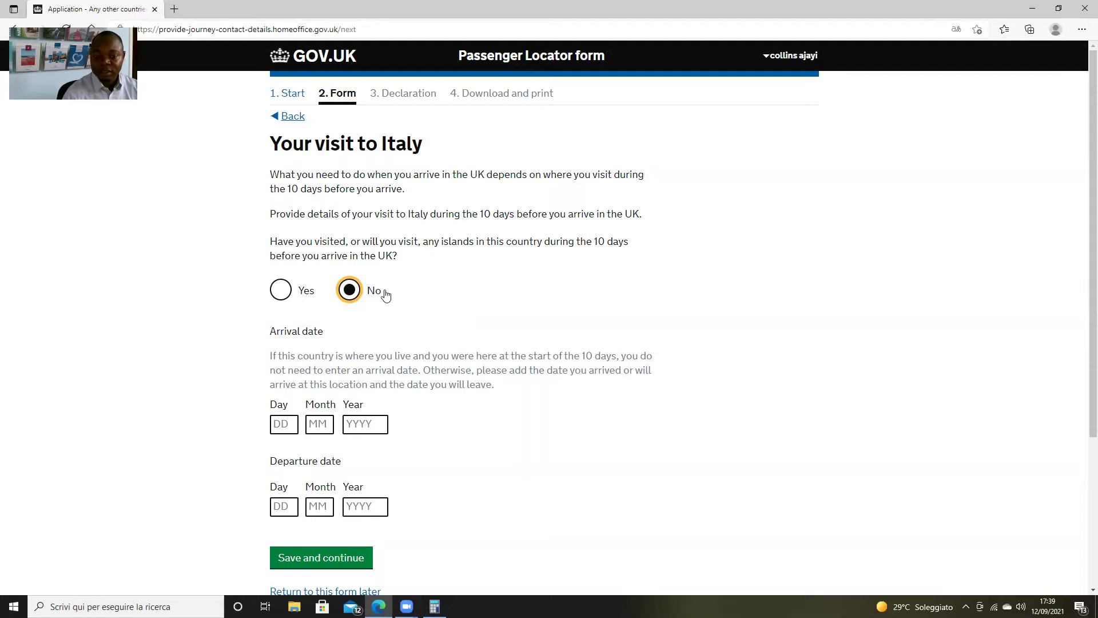
Answer No to visiting any islands in Italy
scroll(466, 285, down, 2)
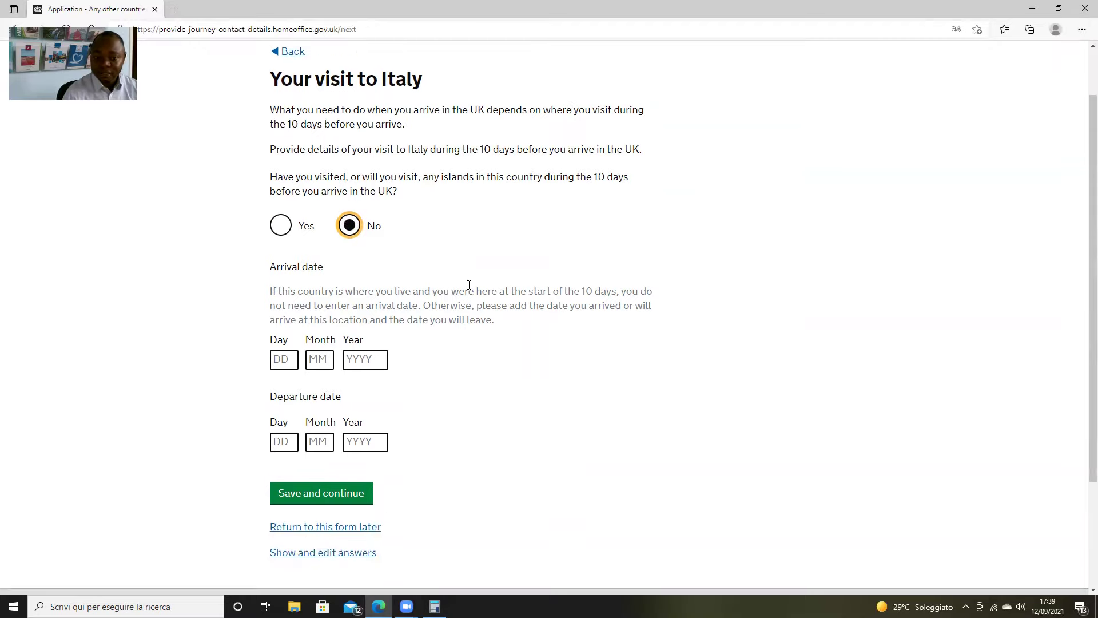
click(284, 206)
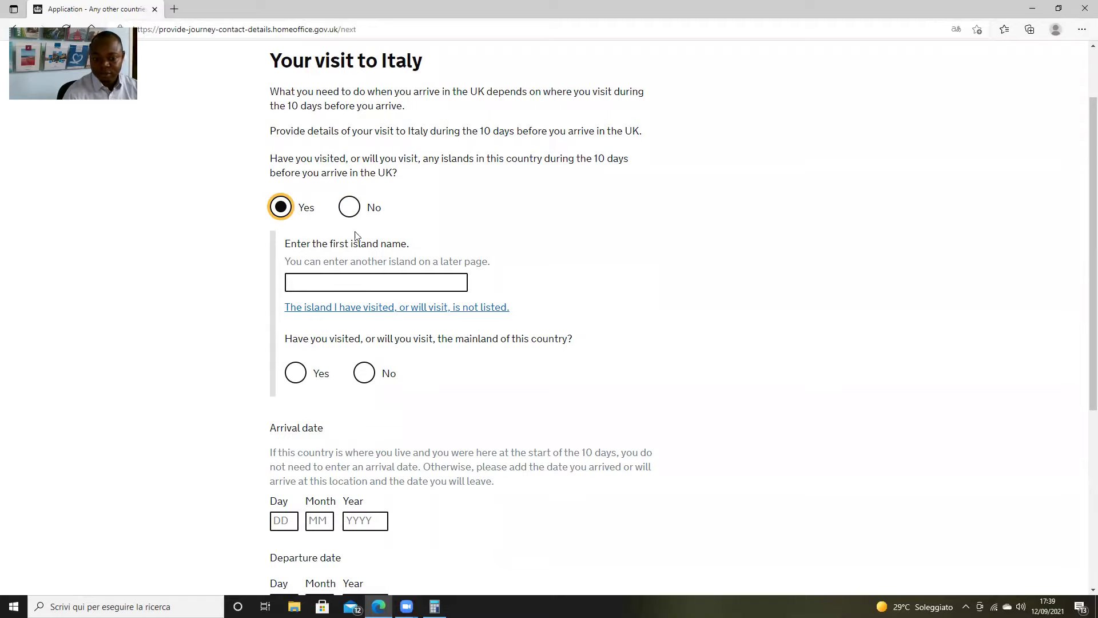
click(352, 207)
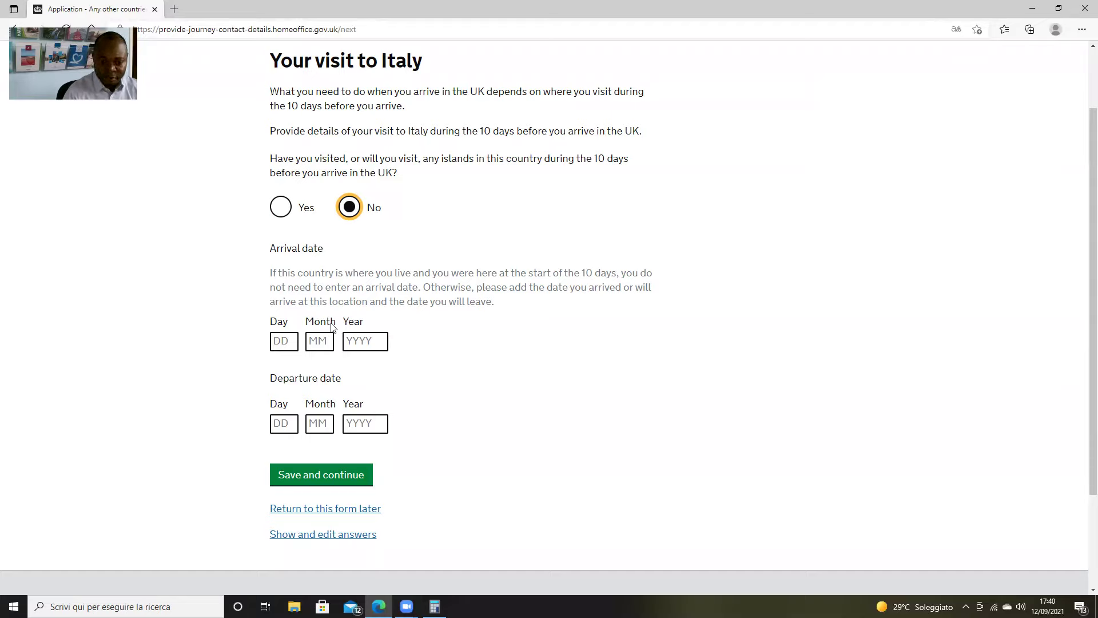
Set the departure date from Italy to 13/09/2021 and save
click(279, 423)
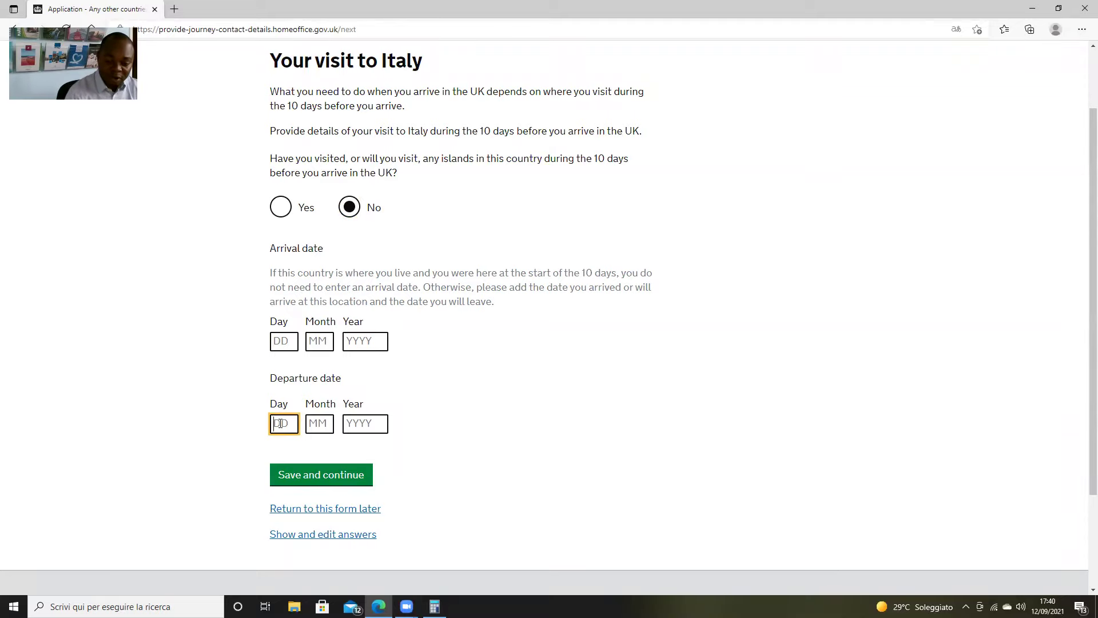
text(13)
key(Tab)
text(09)
key(Tab)
text(2021)
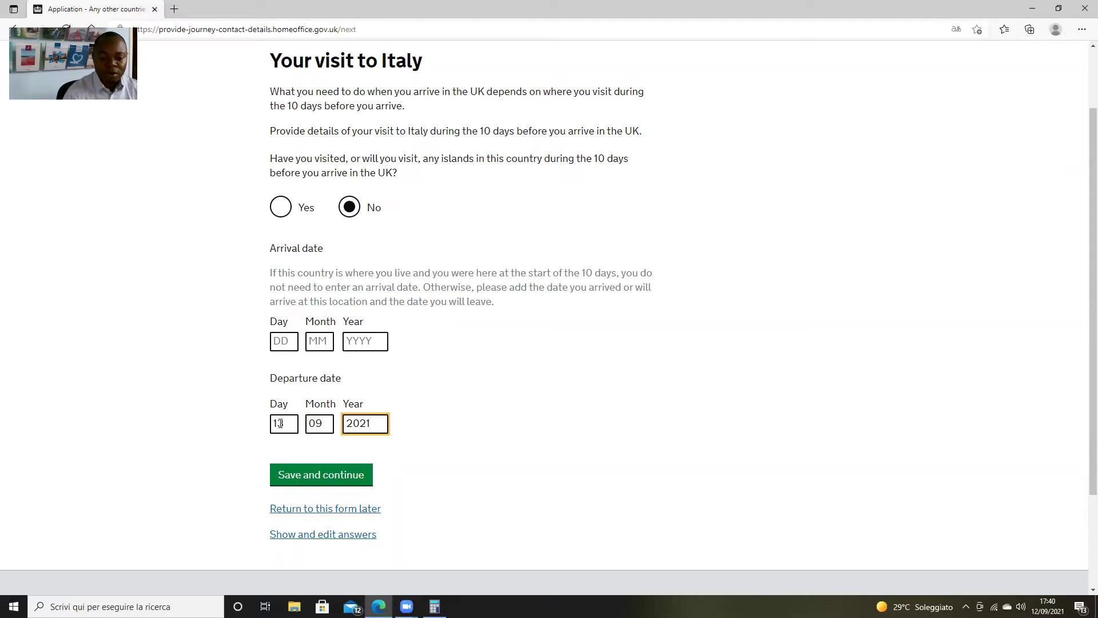
click(314, 476)
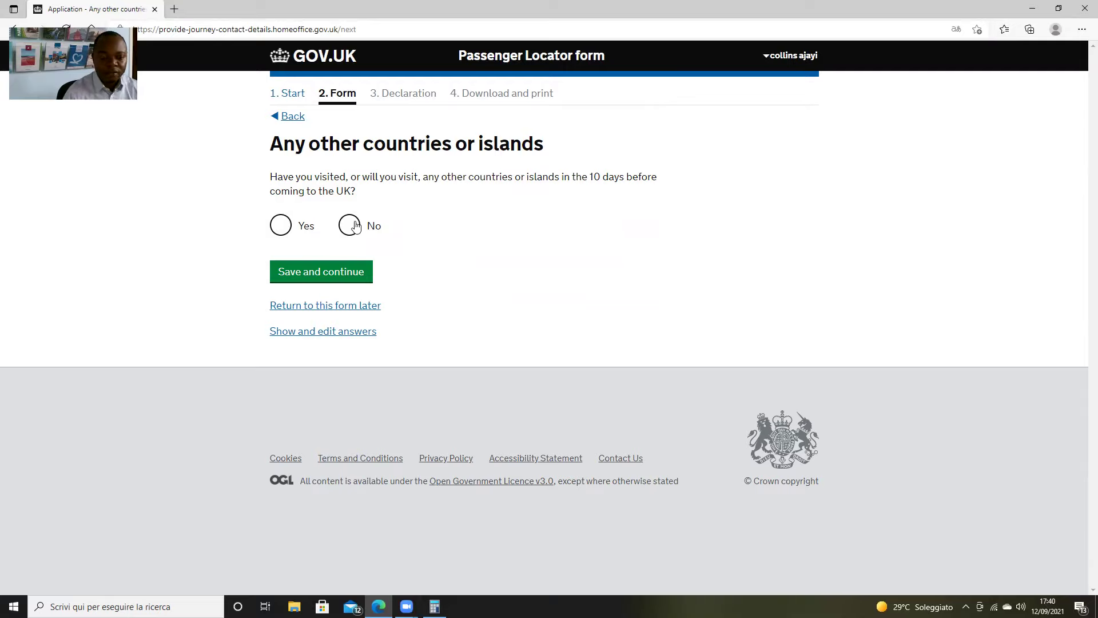
Answer No to visiting any other countries or islands and save
click(356, 226)
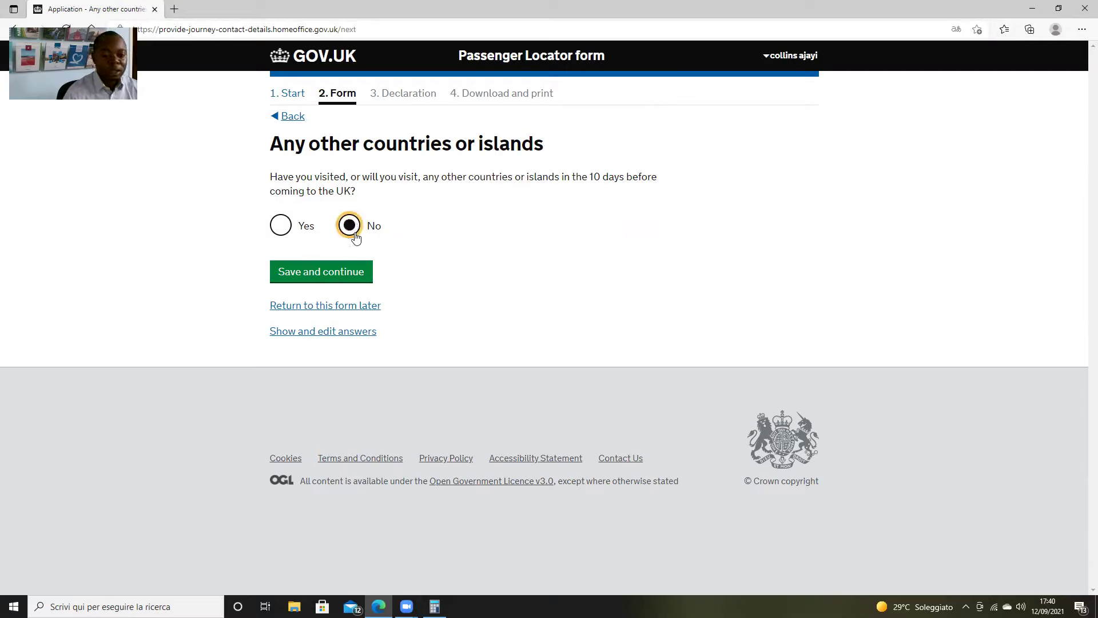
click(281, 226)
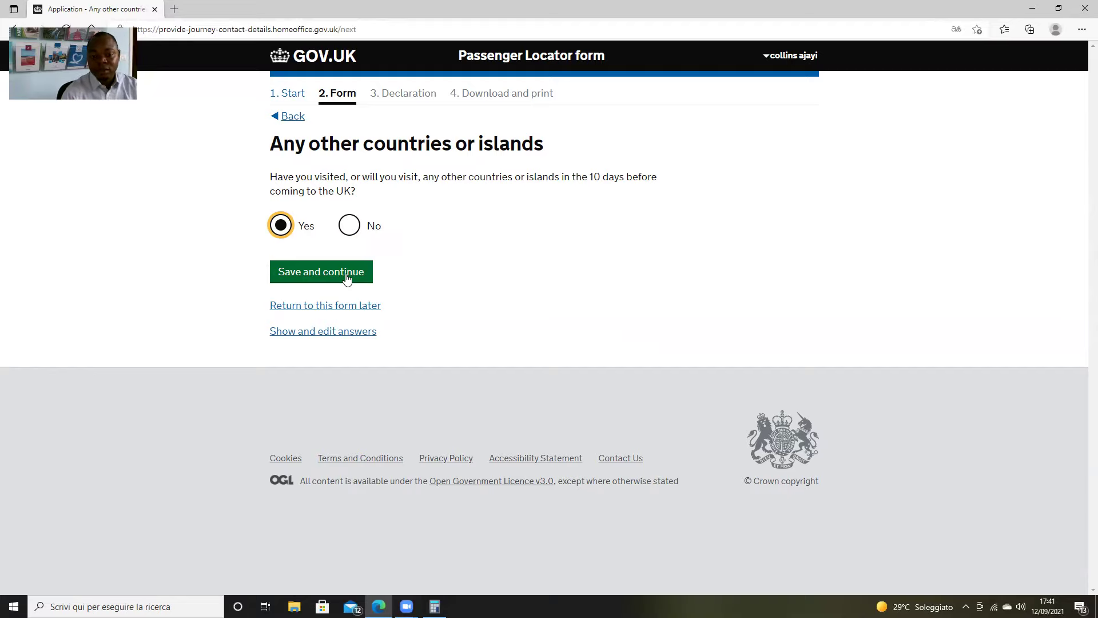
click(350, 227)
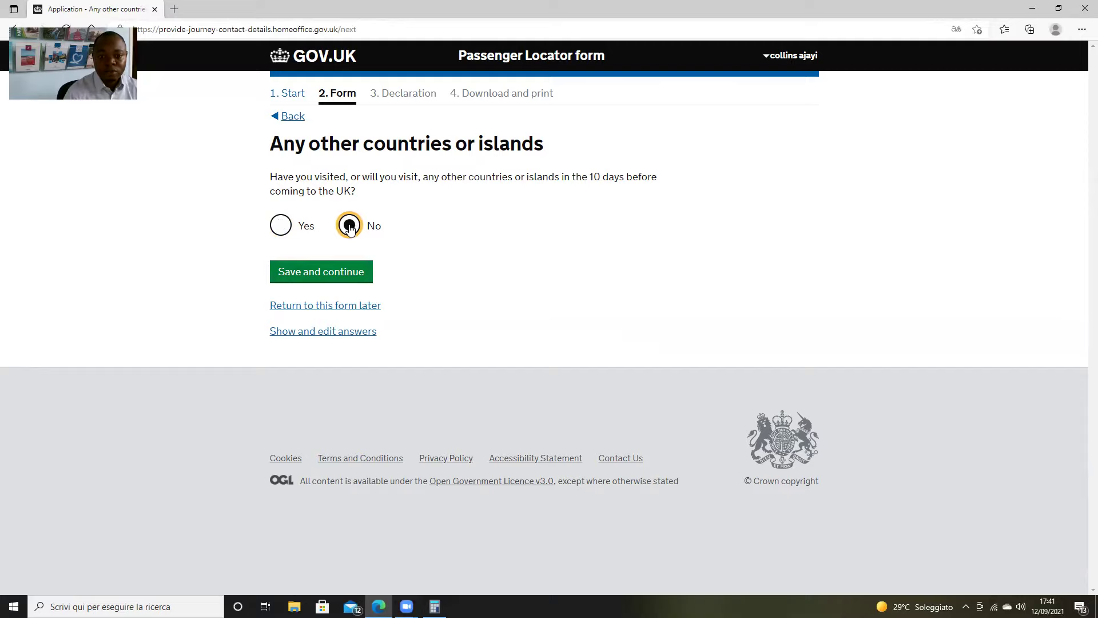
click(351, 272)
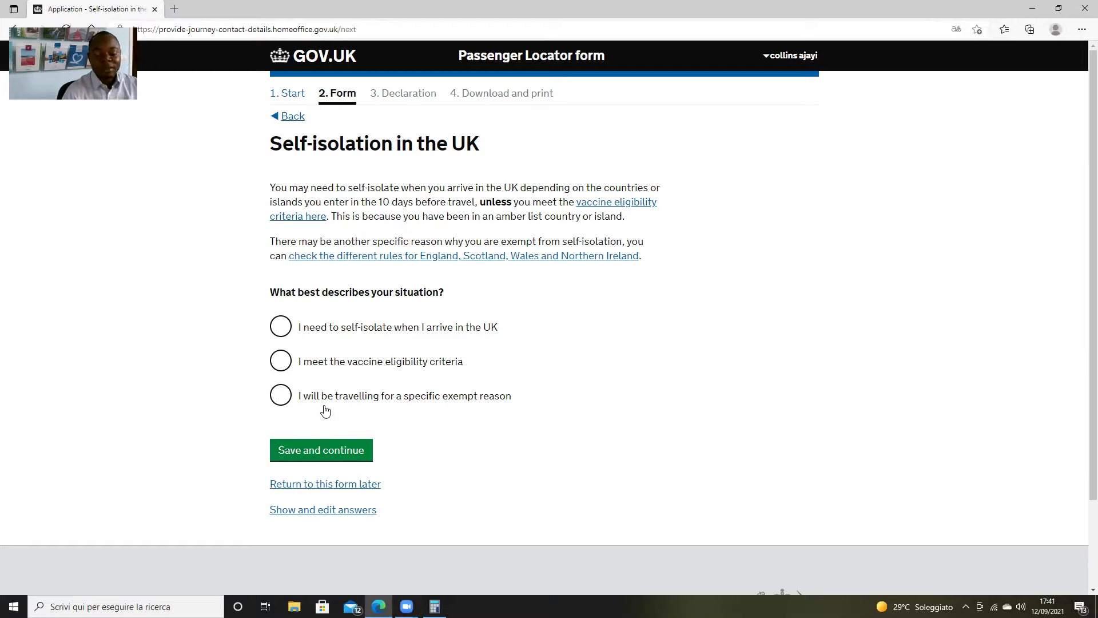
Select 'I need to self-isolate when I arrive in the UK' and save
click(286, 405)
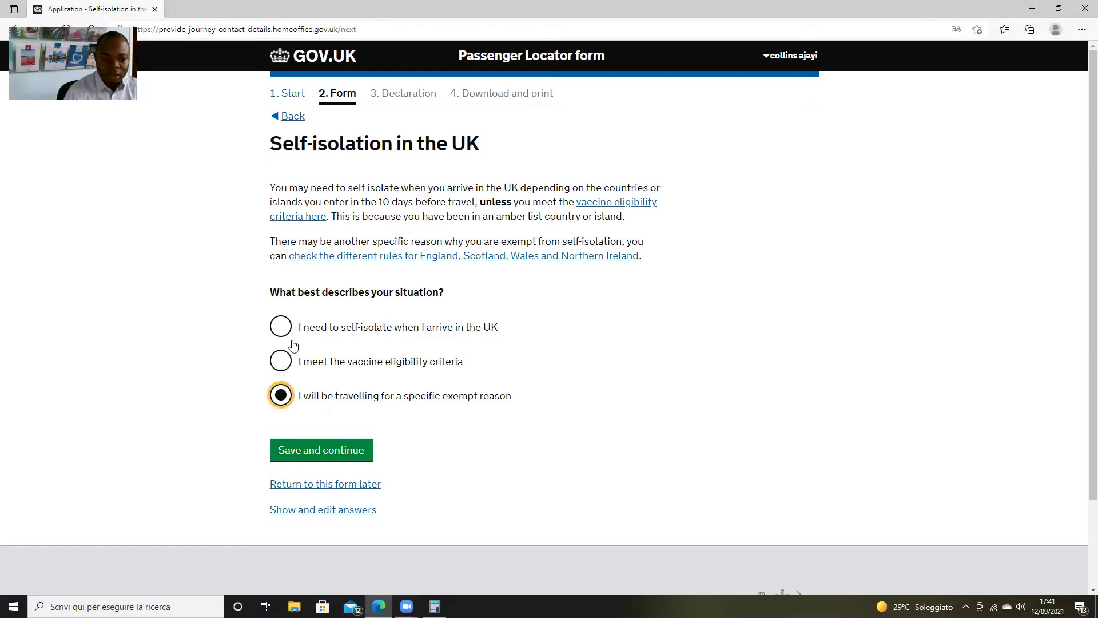
click(281, 327)
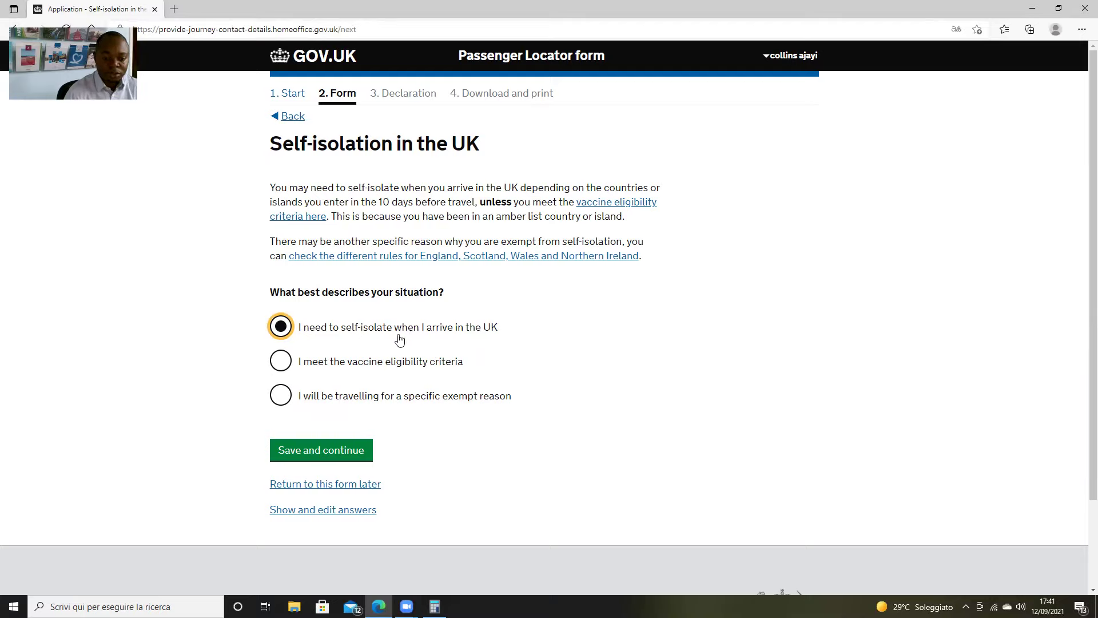
click(339, 449)
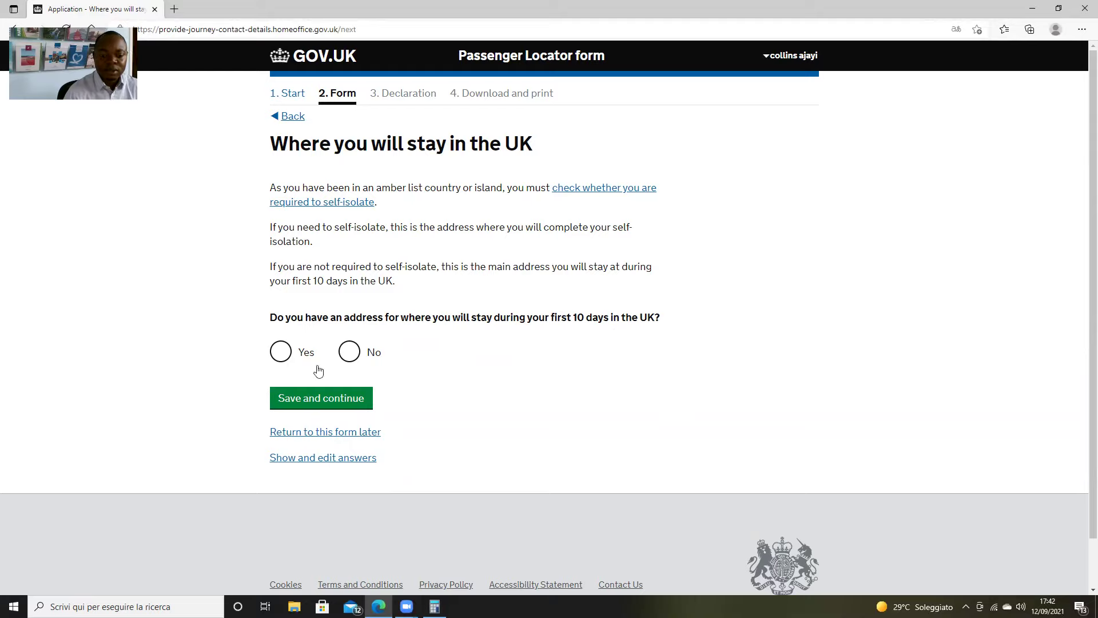
Answer Yes to having a UK address for the first 10 days and save
click(277, 357)
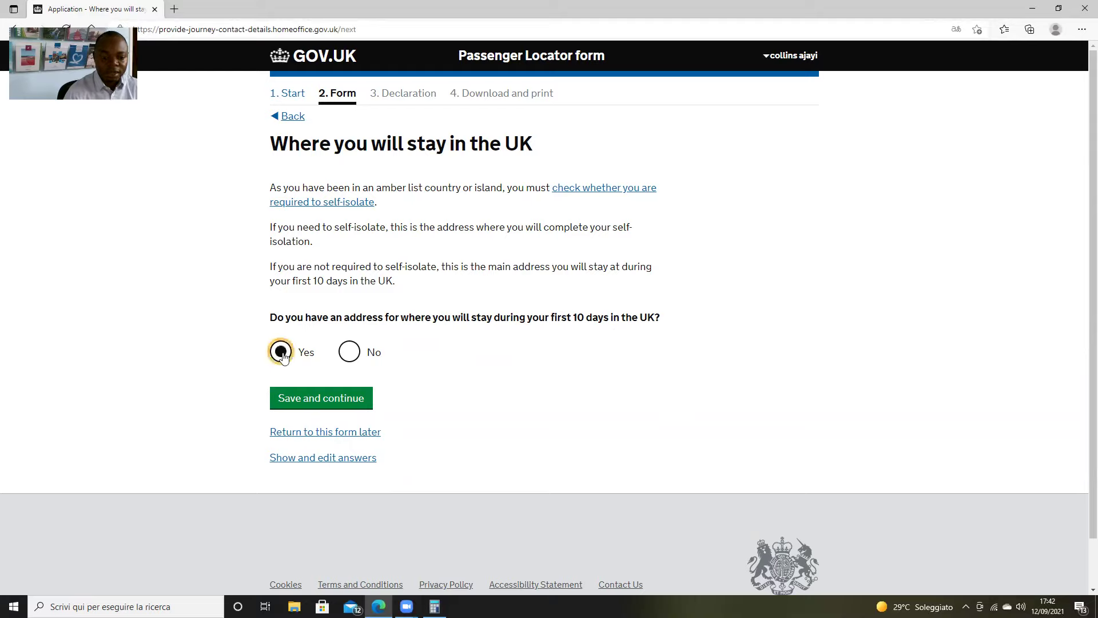
click(325, 401)
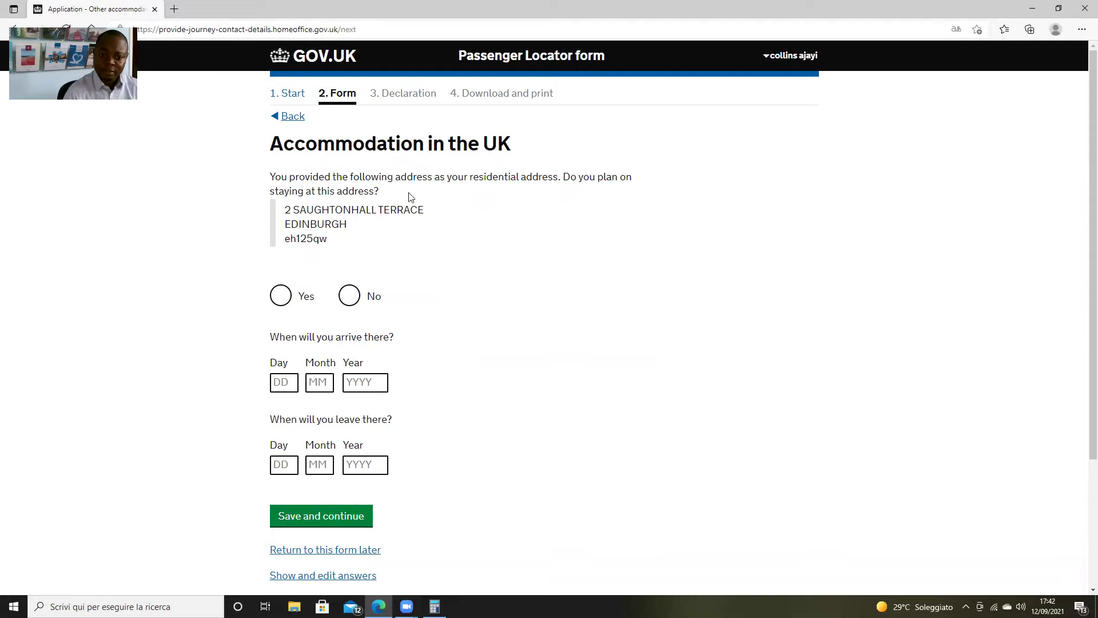
Confirm you will stay at your residential address by choosing Yes
click(281, 296)
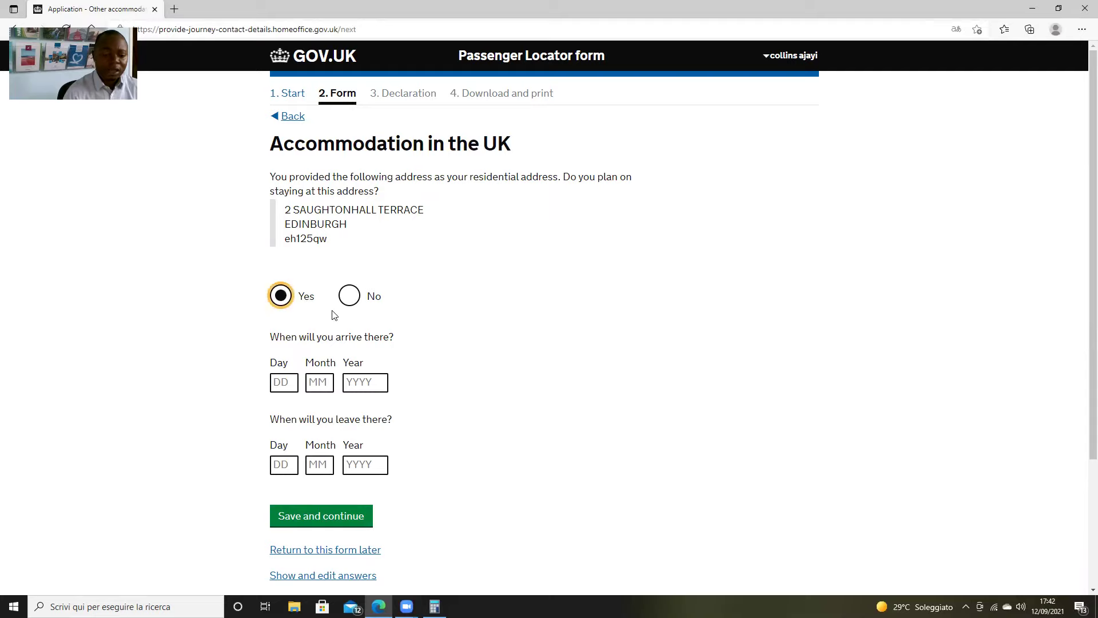
click(349, 296)
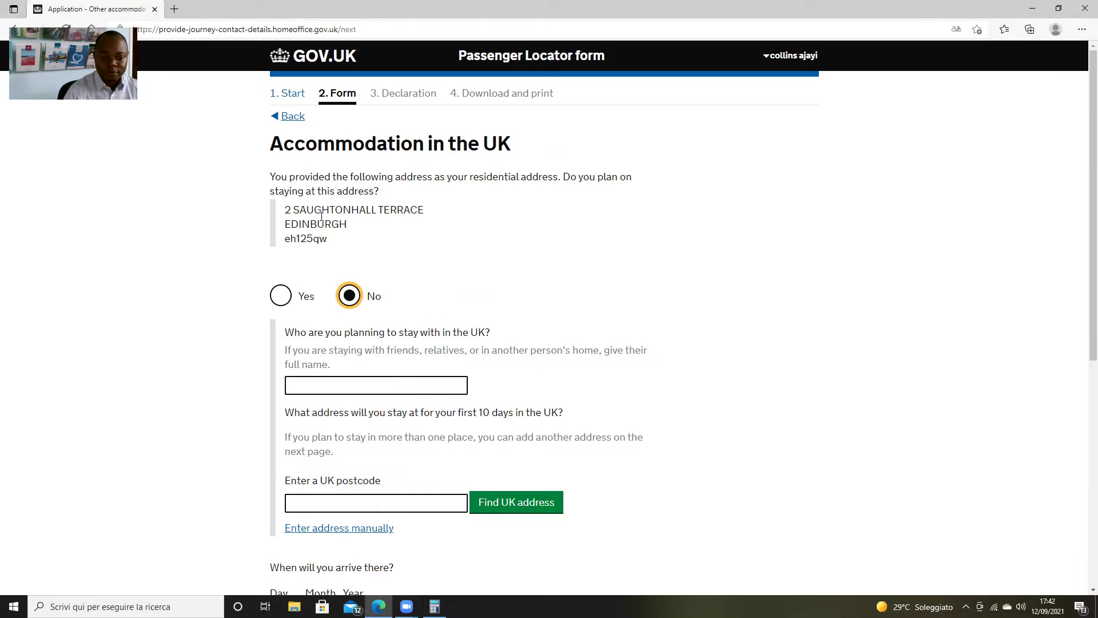
click(275, 299)
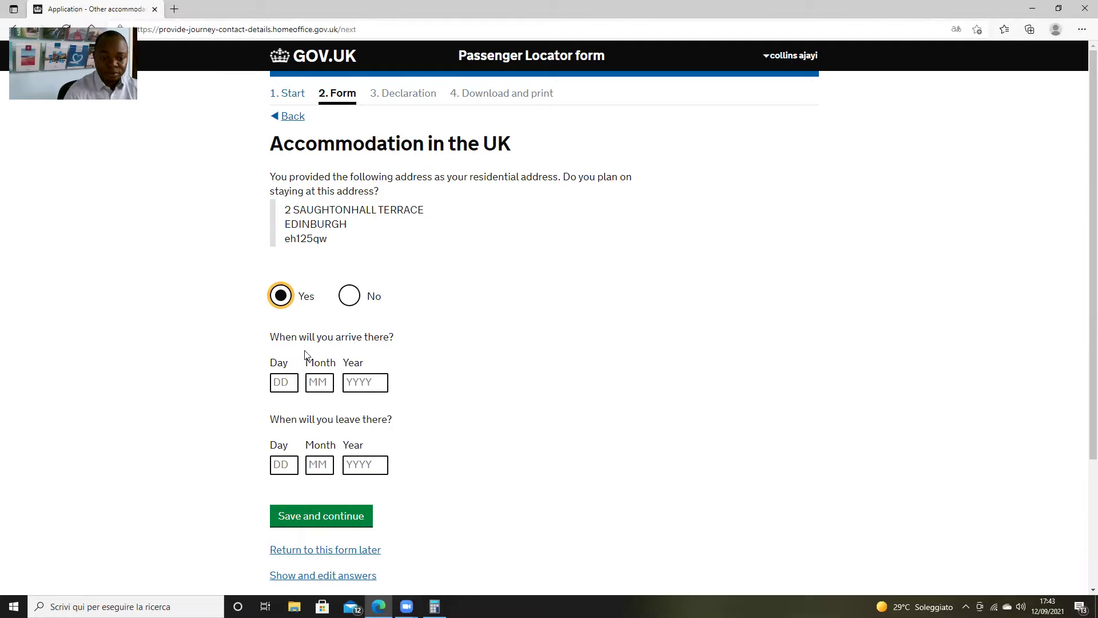
scroll(305, 350, down, 2)
Enter the arrival date 13 09 2021 and save the accommodation details
click(285, 298)
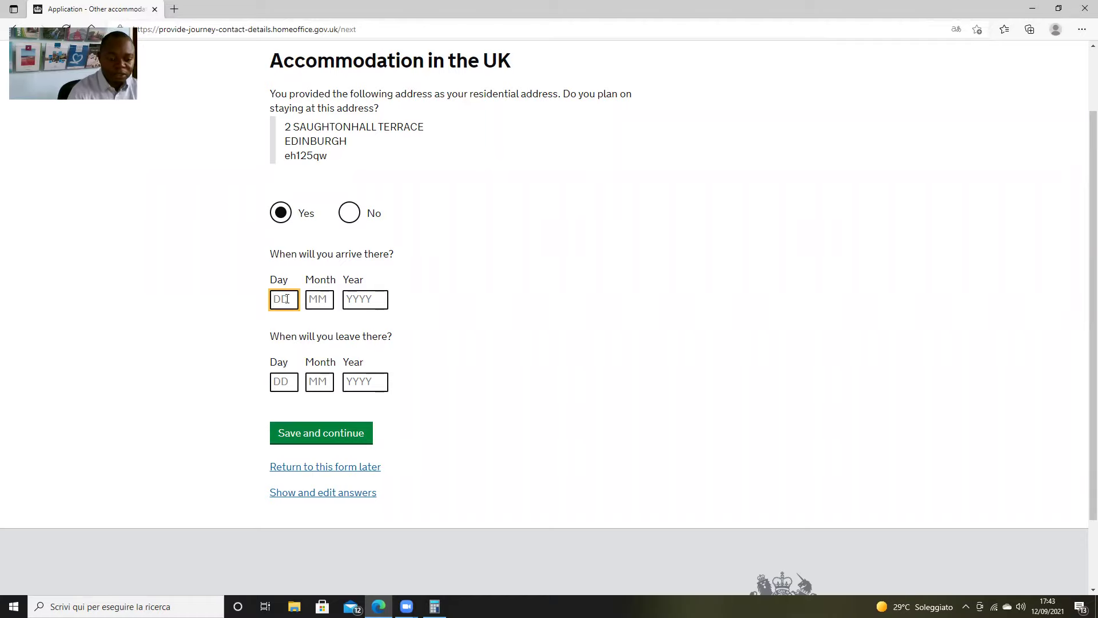
text(23)
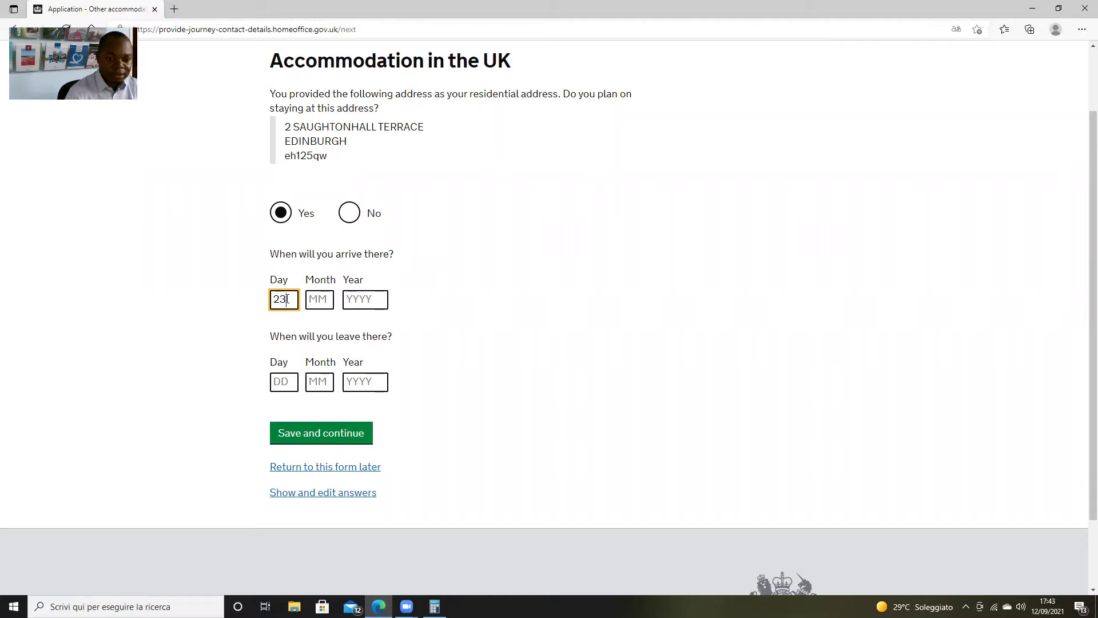
key(BackSpace)
key(BackSpace)
text(13)
key(Tab)
text(09)
key(Tab)
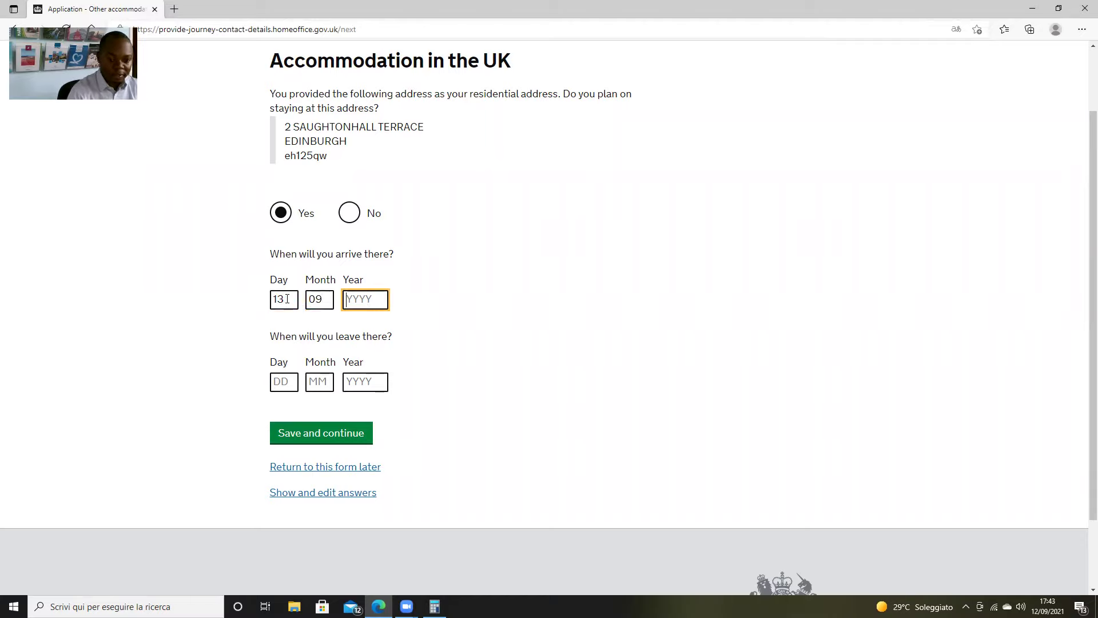
text(2021)
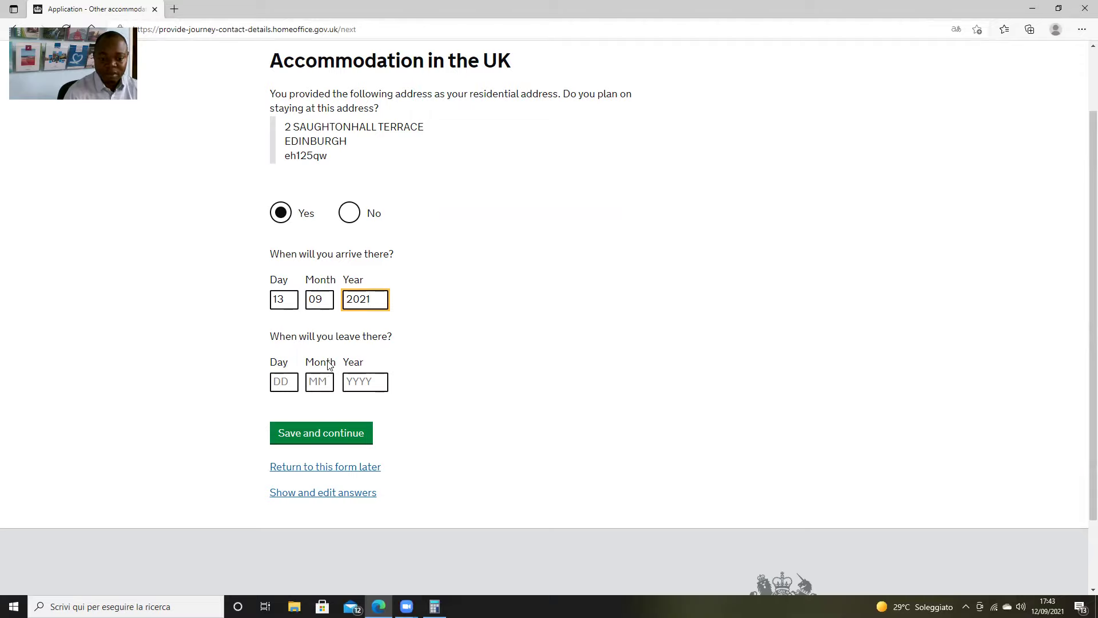
click(337, 434)
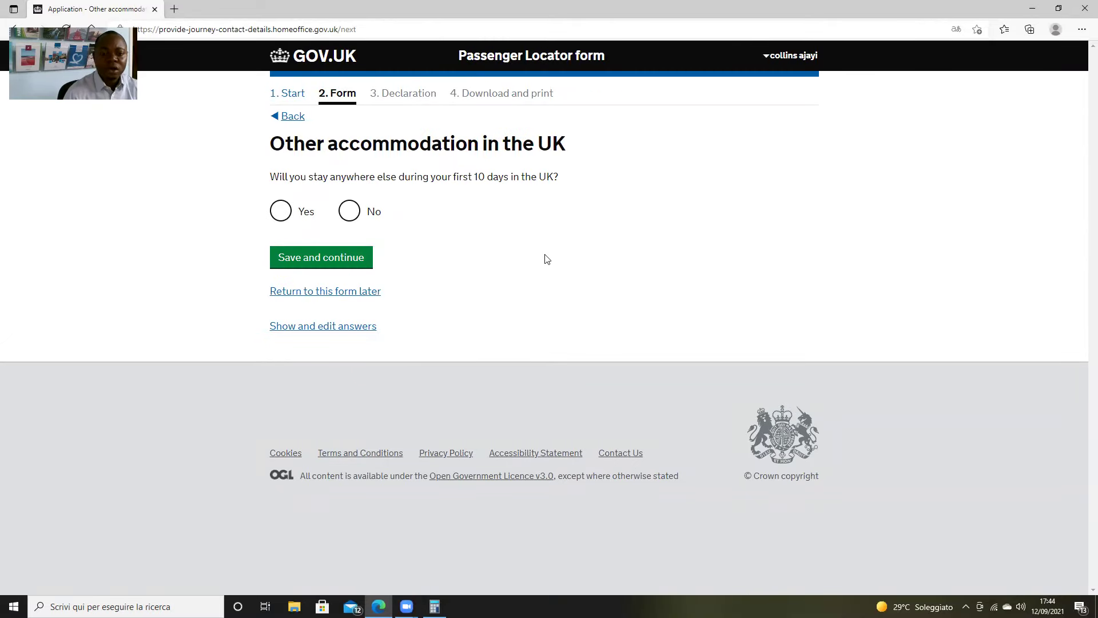
Answer No to other UK accommodation and save
click(354, 215)
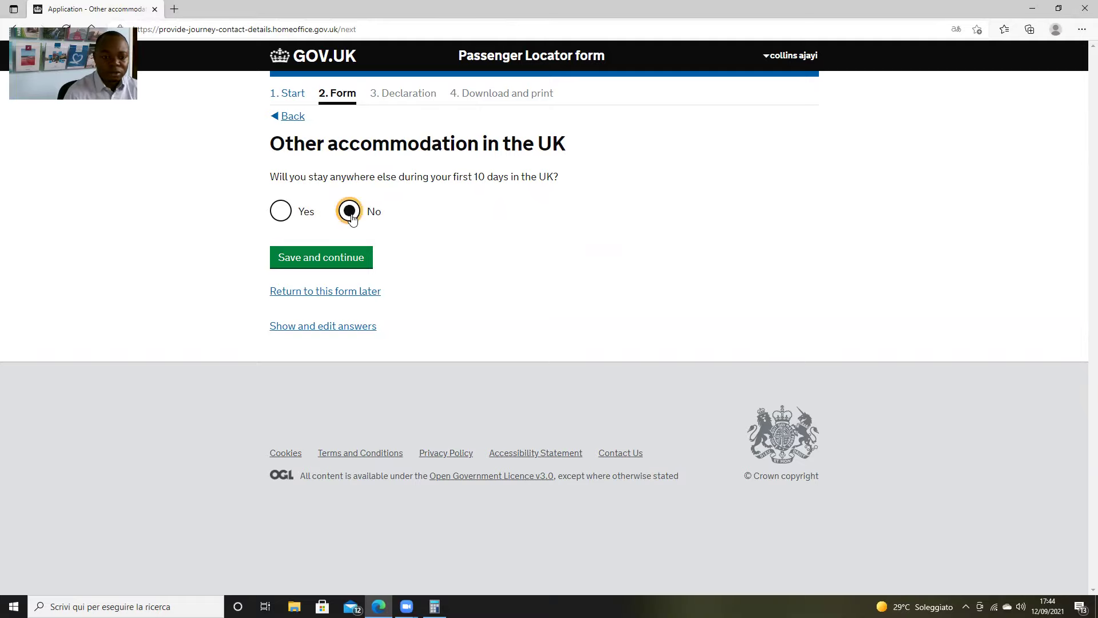
click(361, 258)
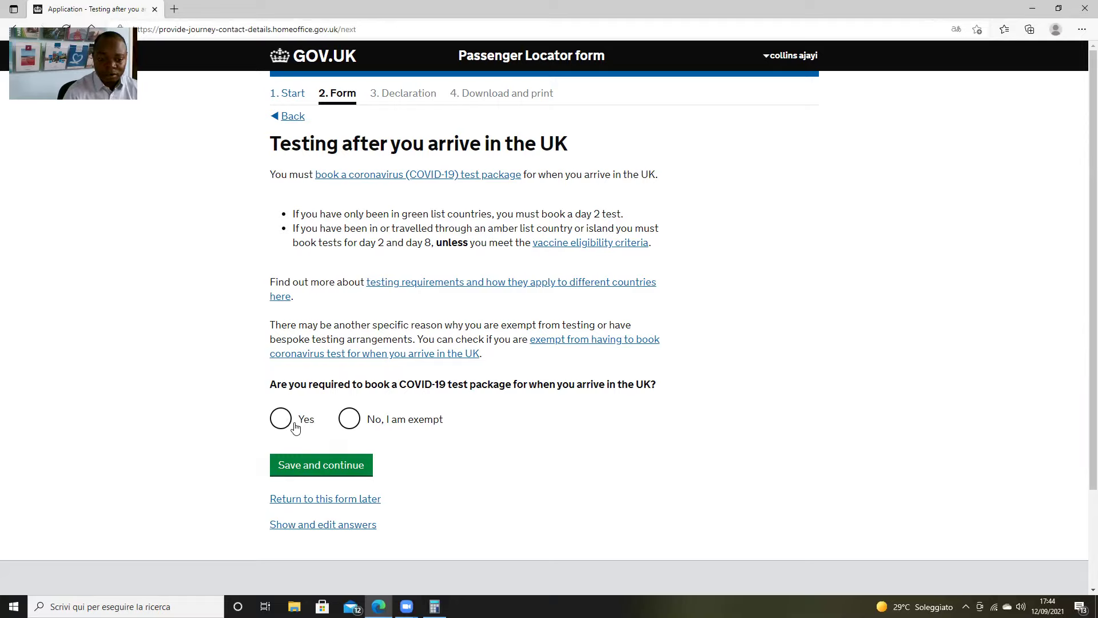
Answer Yes to the COVID-19 test package, enter its booking reference, and save past the warning
click(294, 427)
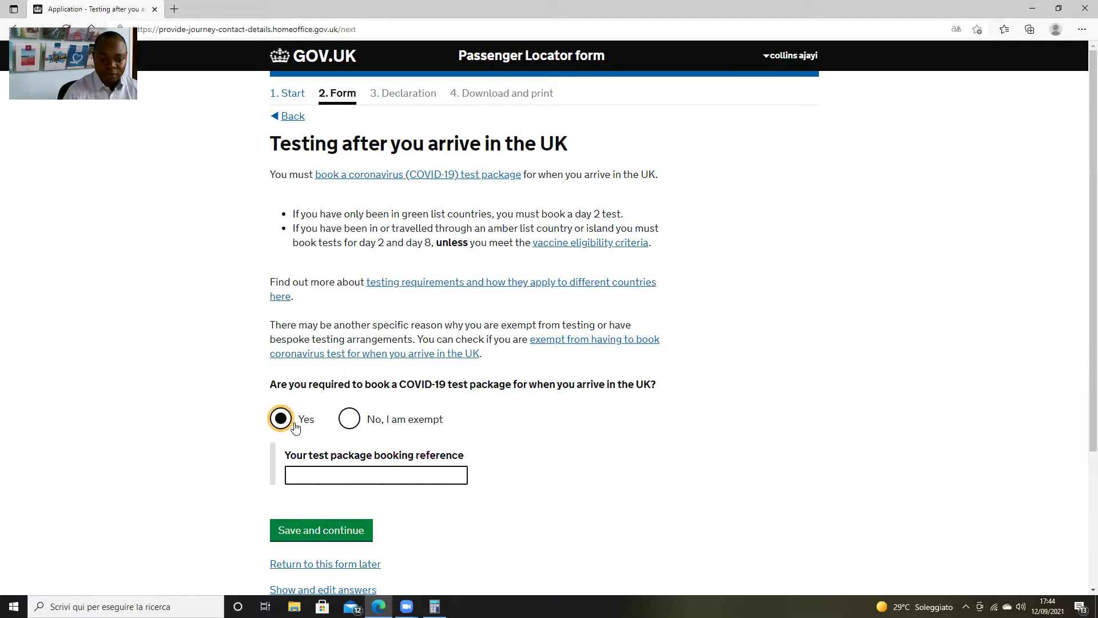
click(401, 473)
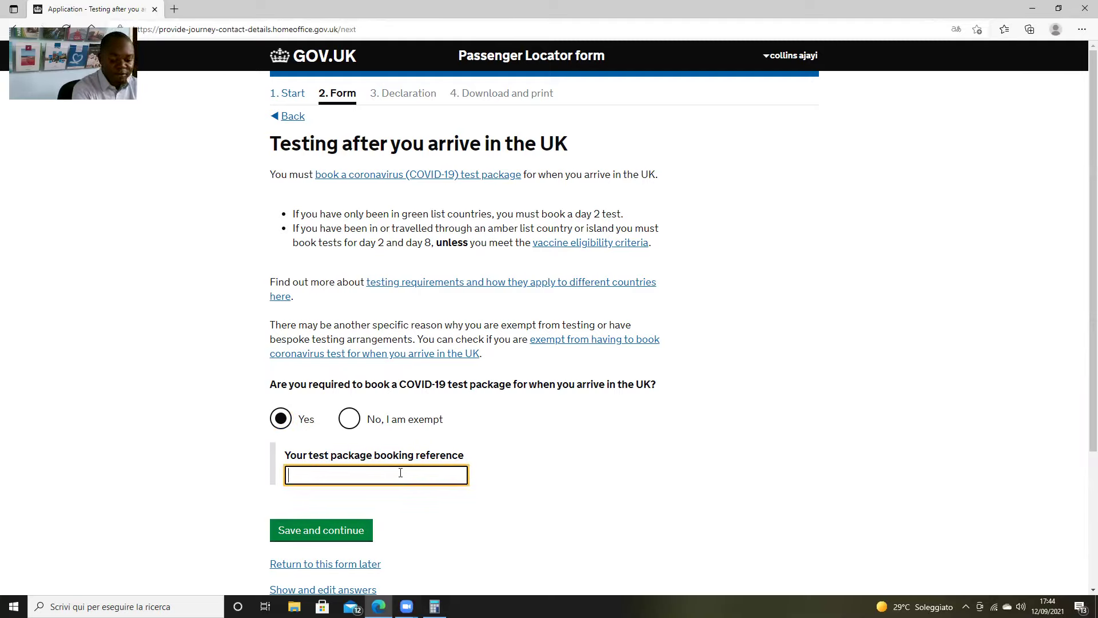
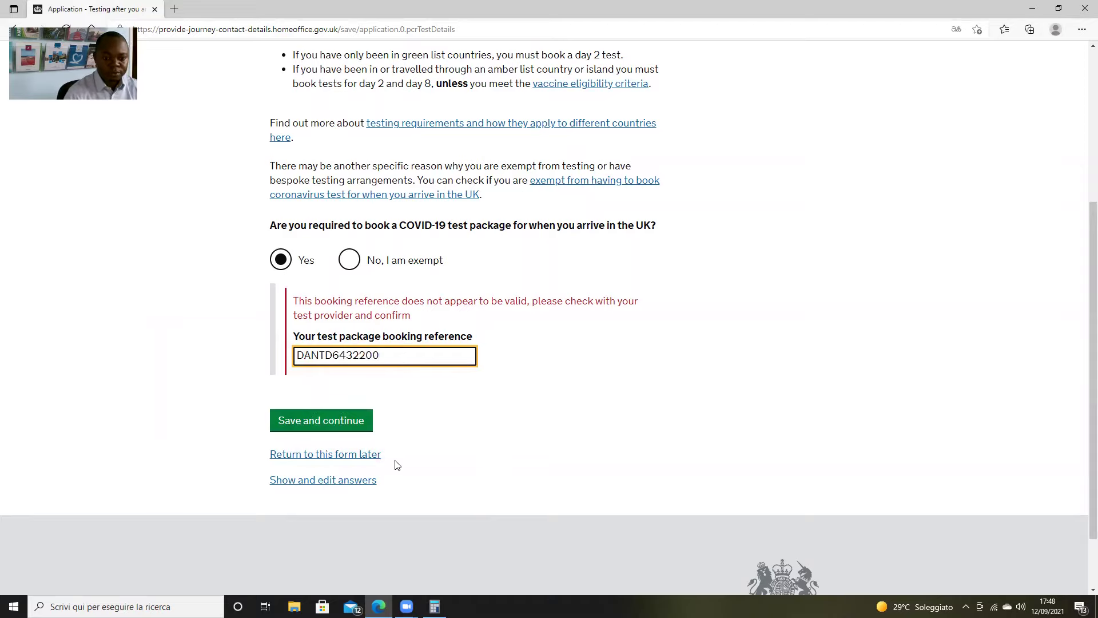
click(346, 424)
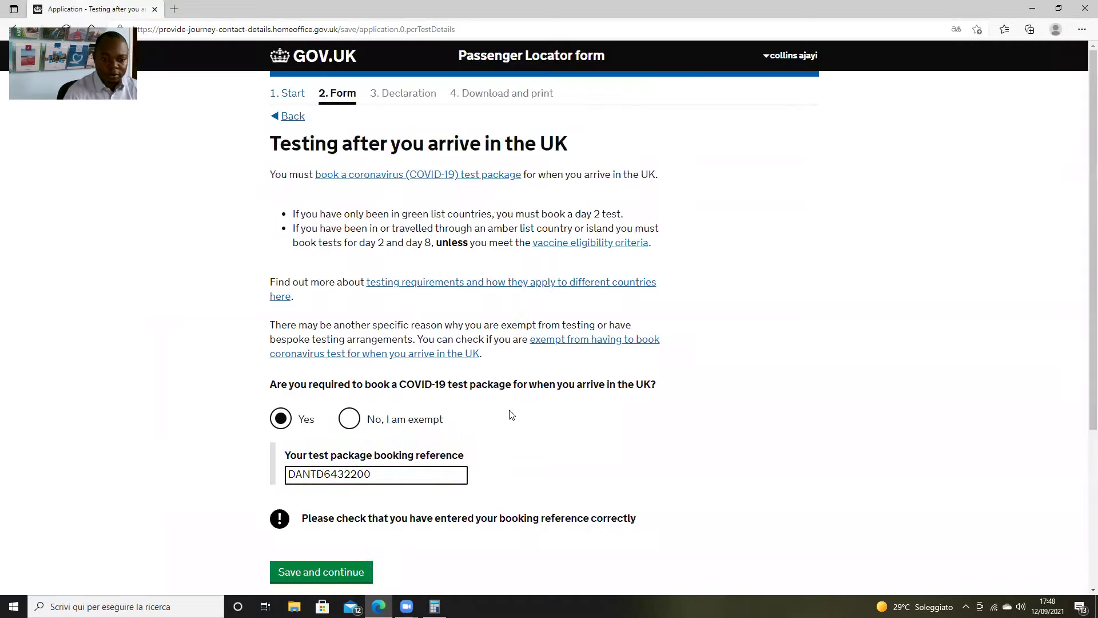
scroll(506, 396, down, 3)
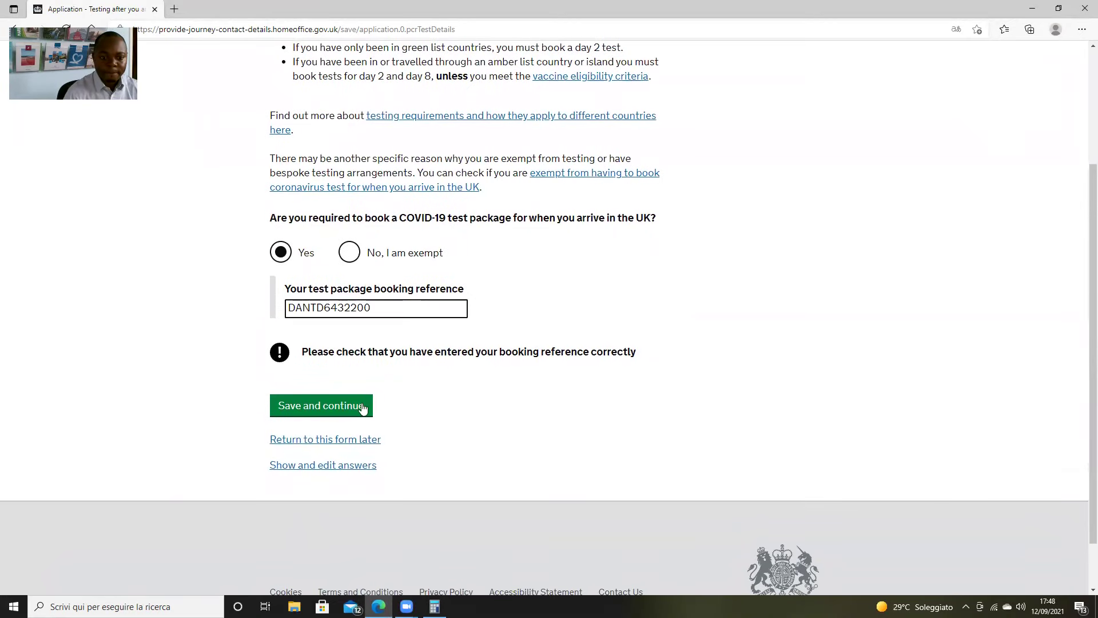
scroll(362, 407, up, 3)
scroll(365, 395, down, 3)
click(355, 408)
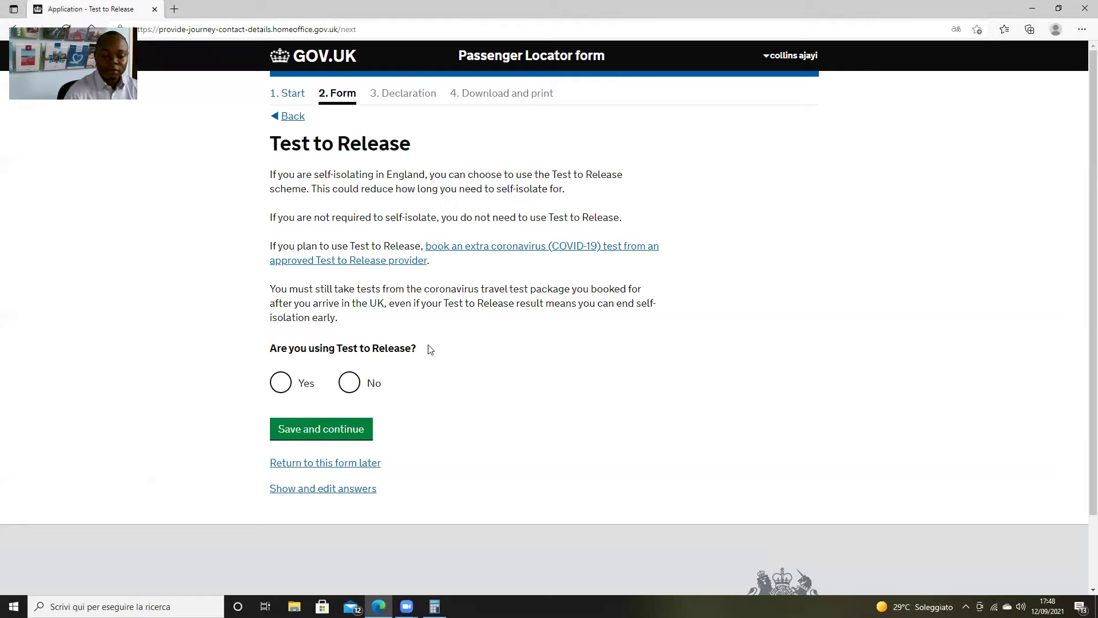
Set 'Are you using Test to Release?' to No and save
click(281, 383)
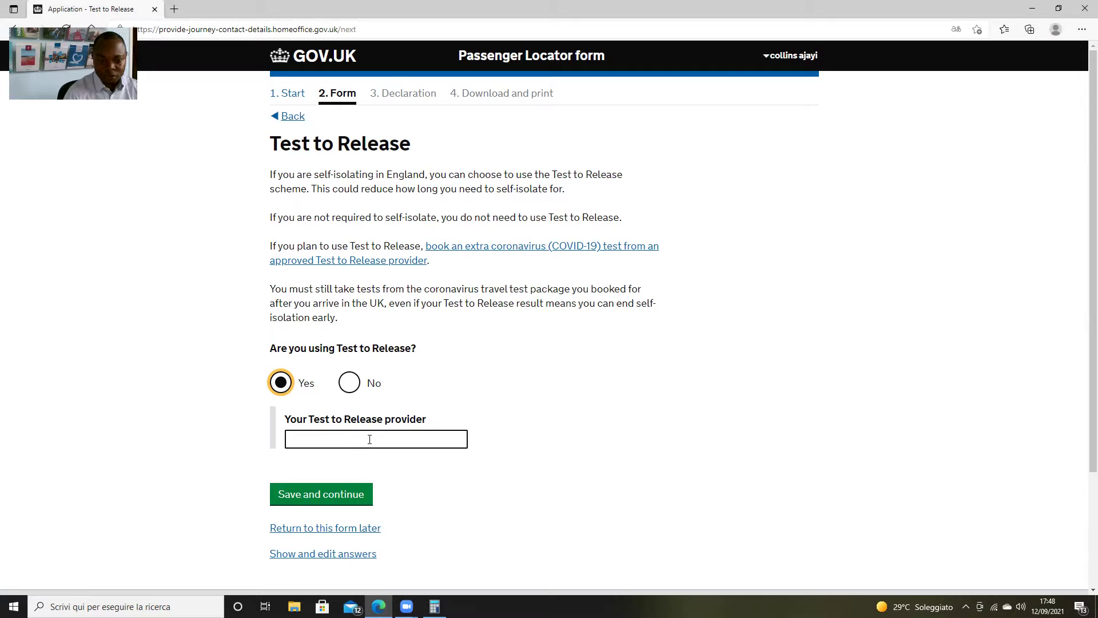
click(350, 385)
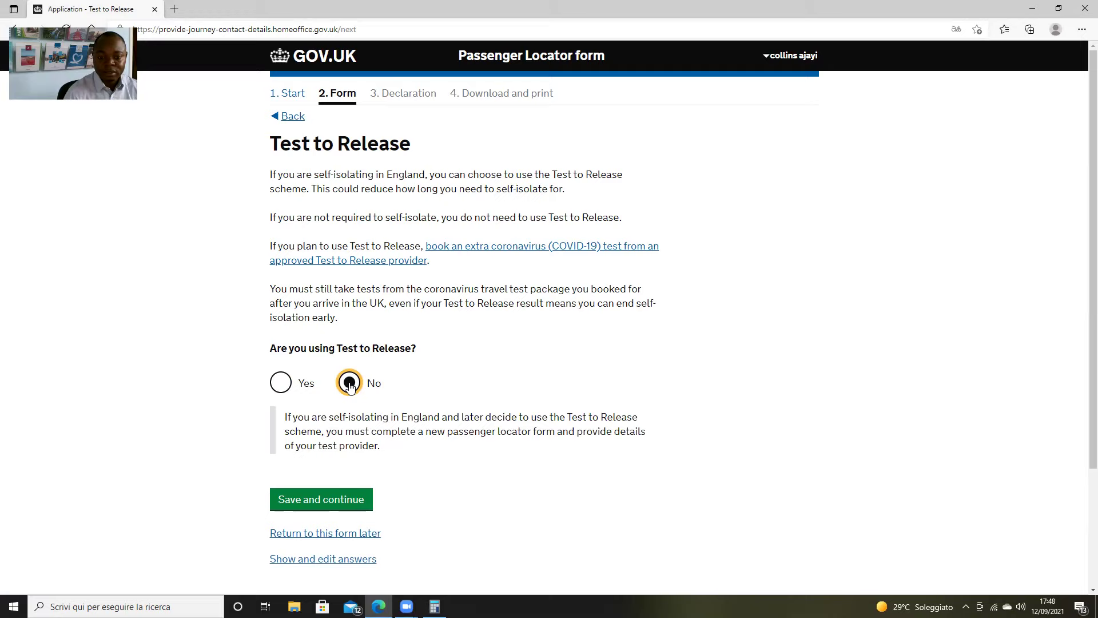
scroll(418, 400, down, 2)
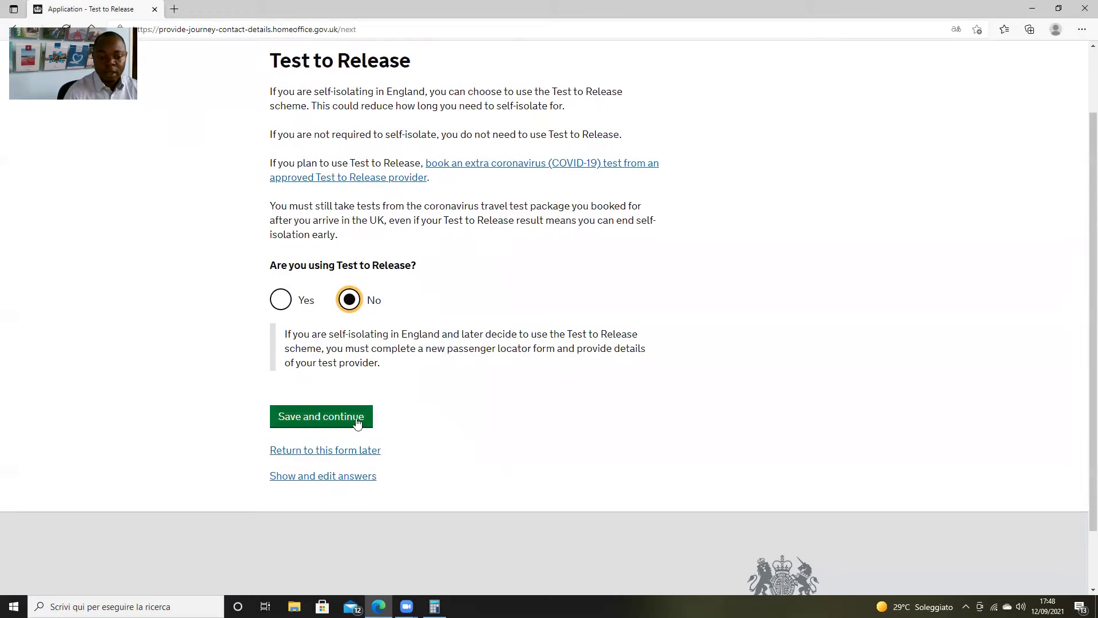
click(357, 422)
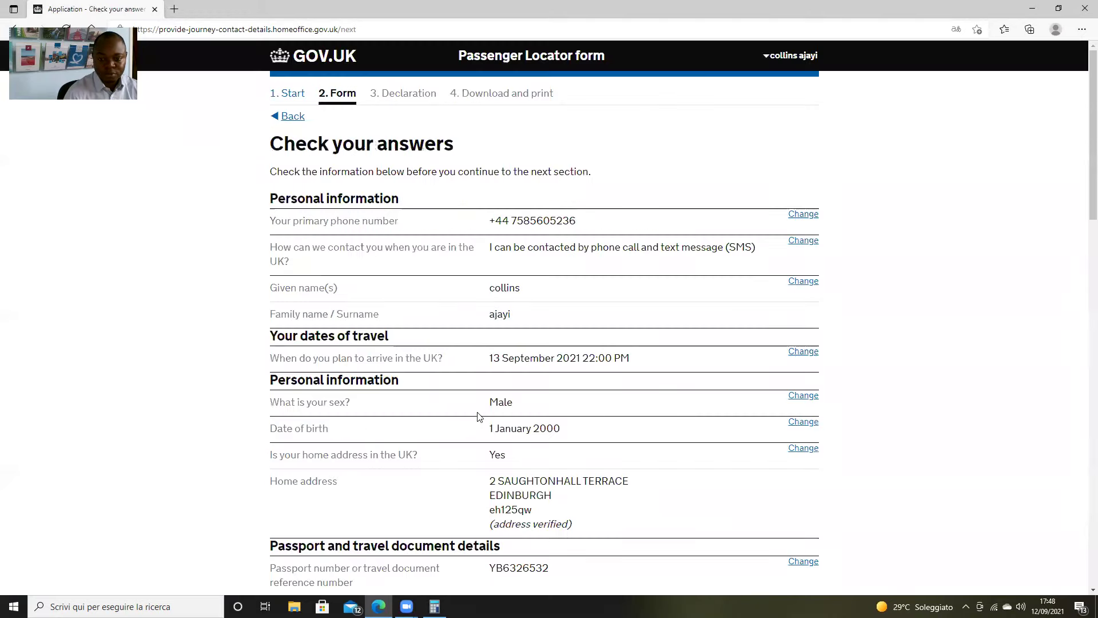
Scroll through the Check your answers summary and continue to the Declaration
scroll(586, 301, down, 4)
scroll(589, 309, up, 4)
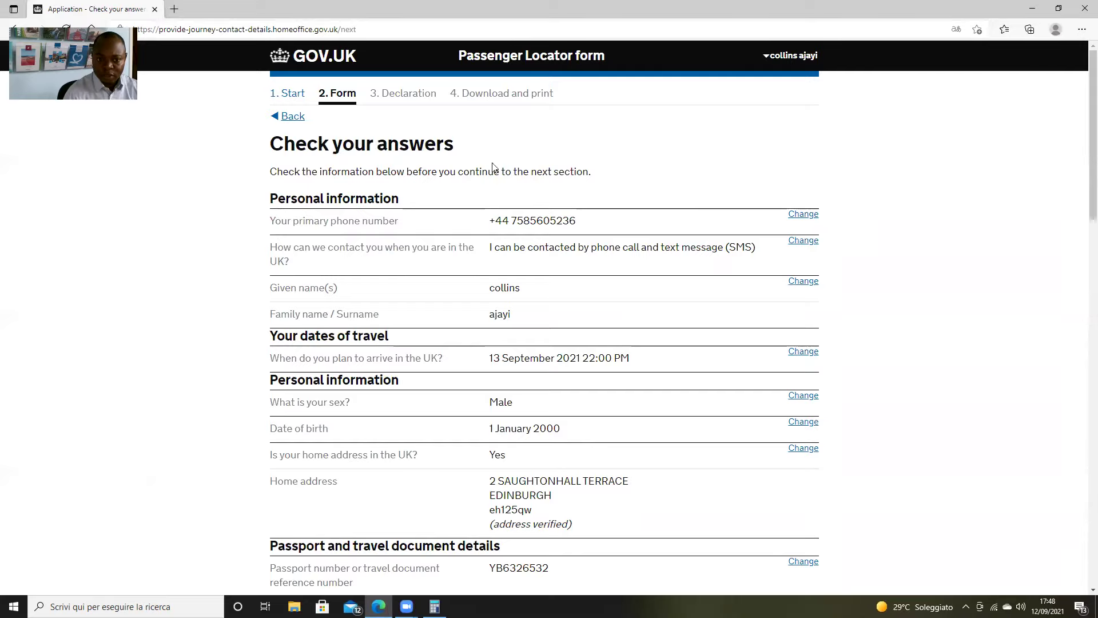
scroll(664, 287, down, 5)
scroll(677, 333, down, 15)
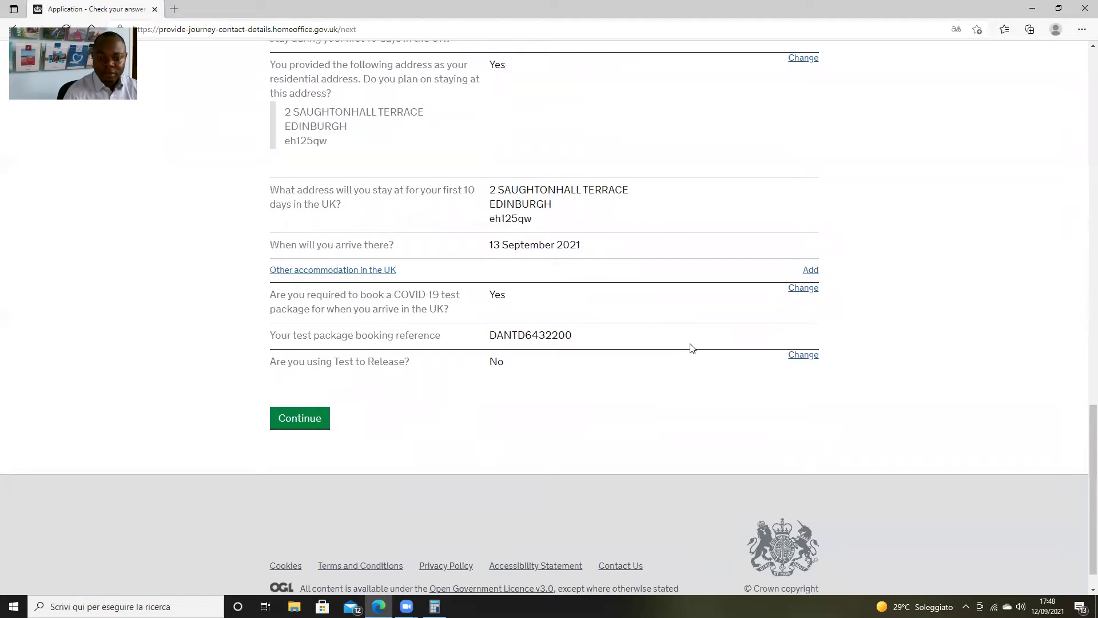
scroll(692, 348, down, 1)
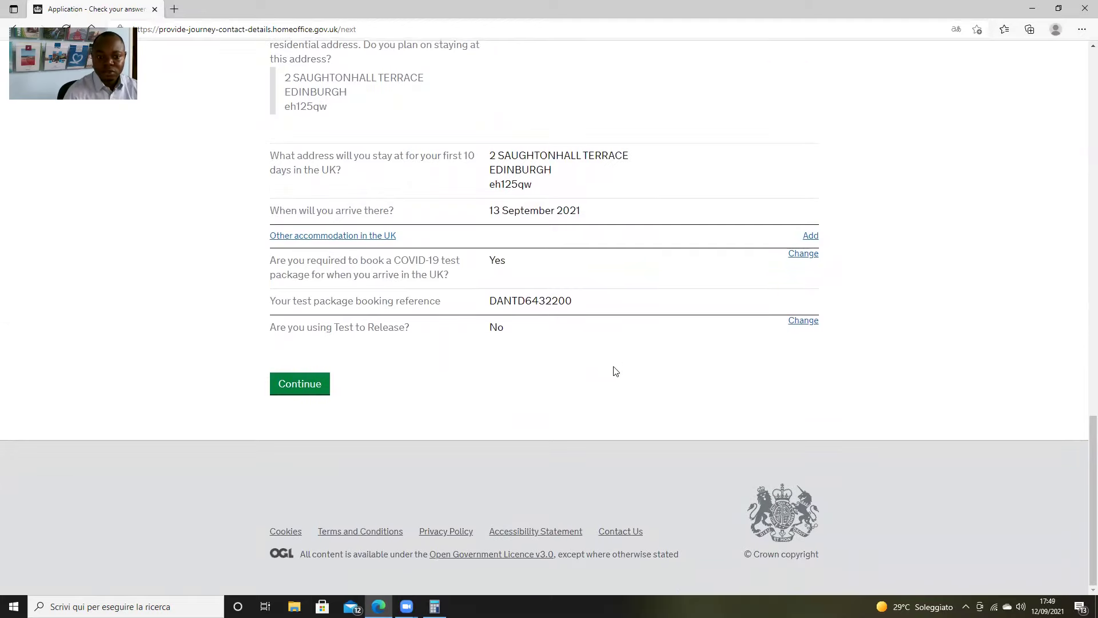
click(290, 386)
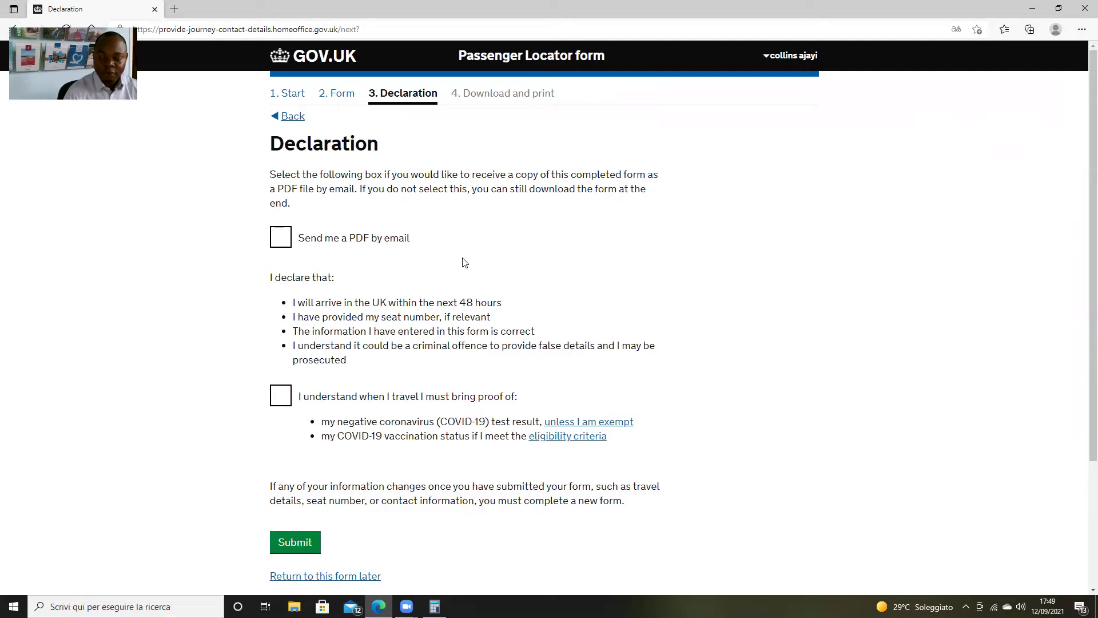
Tick 'Send me a PDF by email' and the proof-of-travel declaration checkbox
click(284, 246)
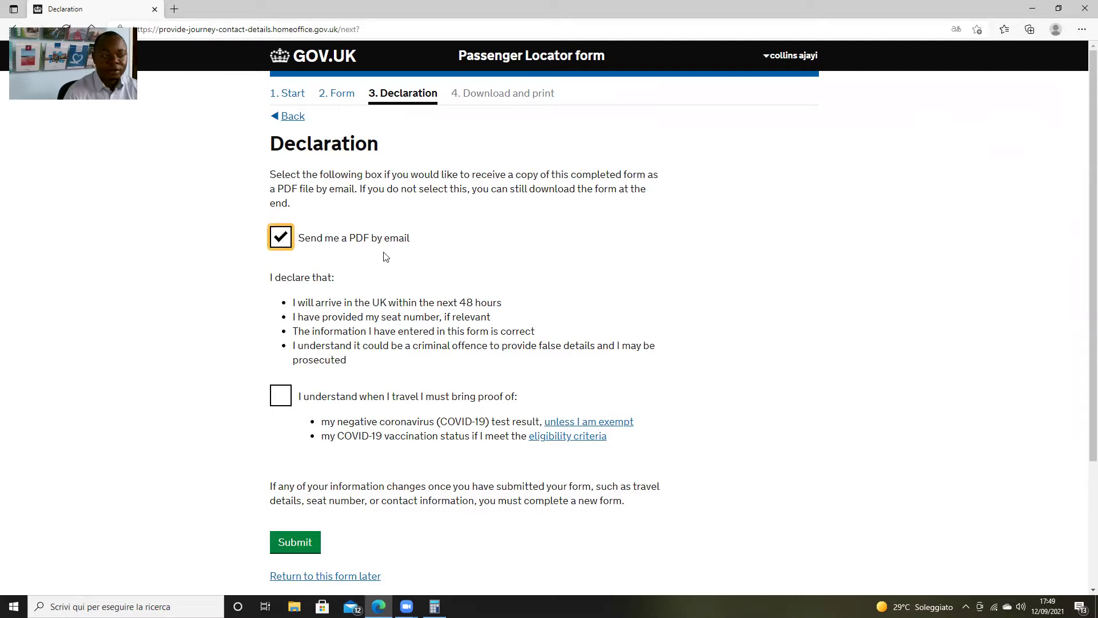
scroll(383, 255, down, 3)
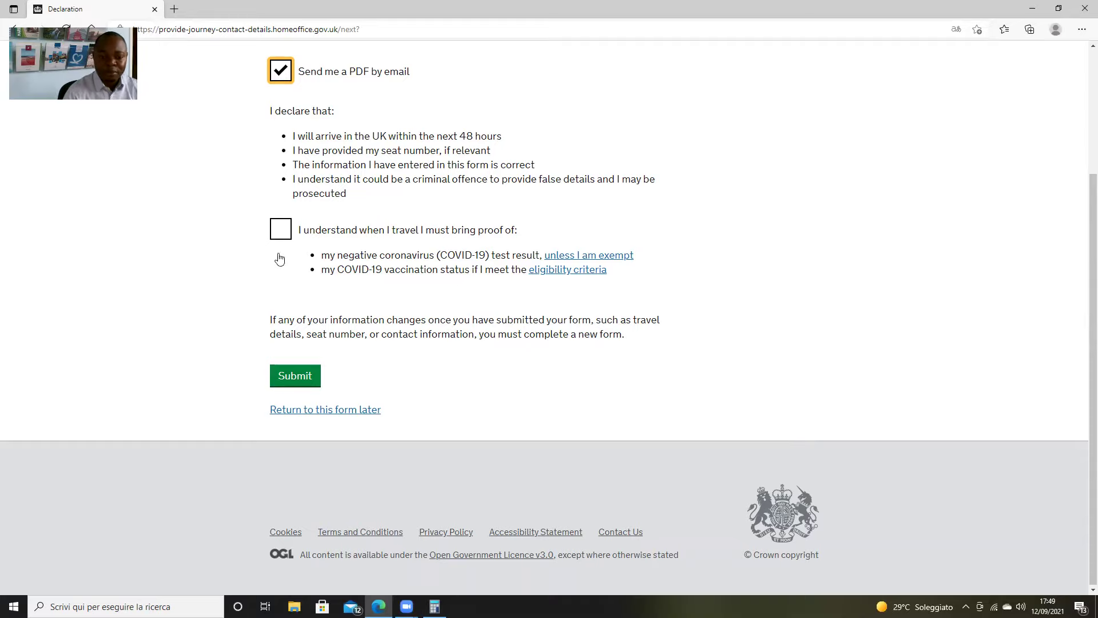
click(281, 232)
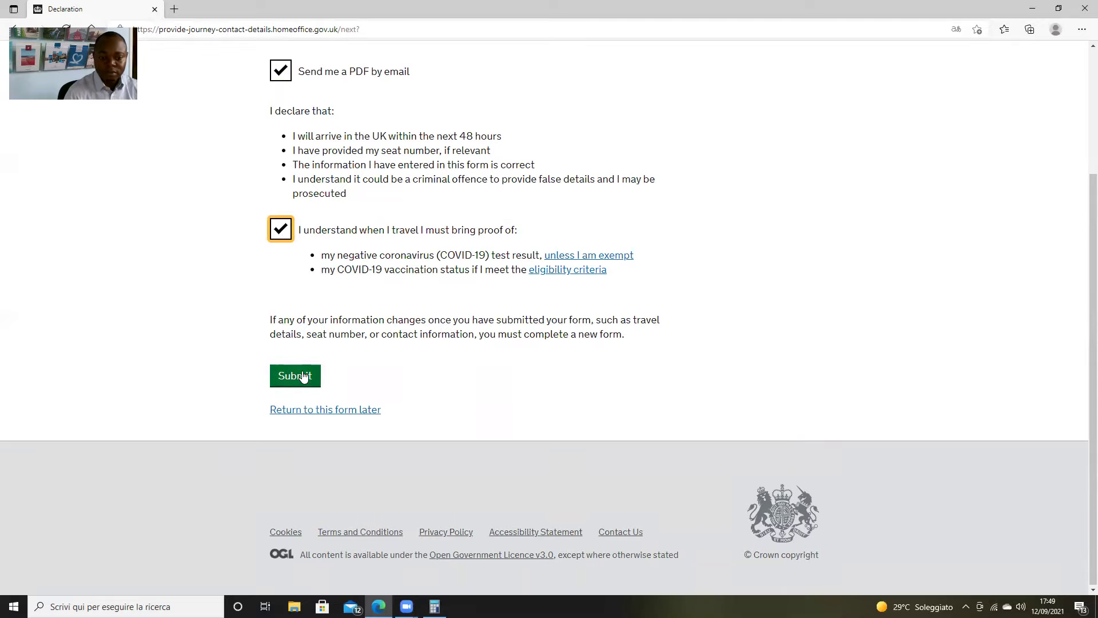
scroll(506, 389, up, 2)
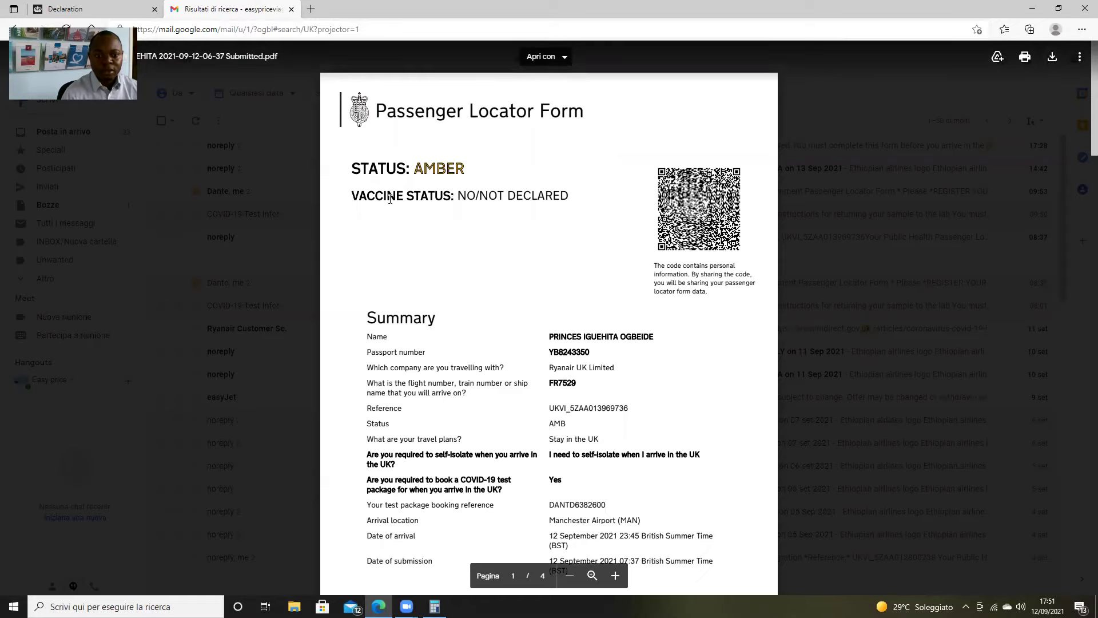
Scroll through the emailed Passenger Locator Form PDF in Gmail's viewer and download it
scroll(520, 276, down, 4)
scroll(549, 286, up, 4)
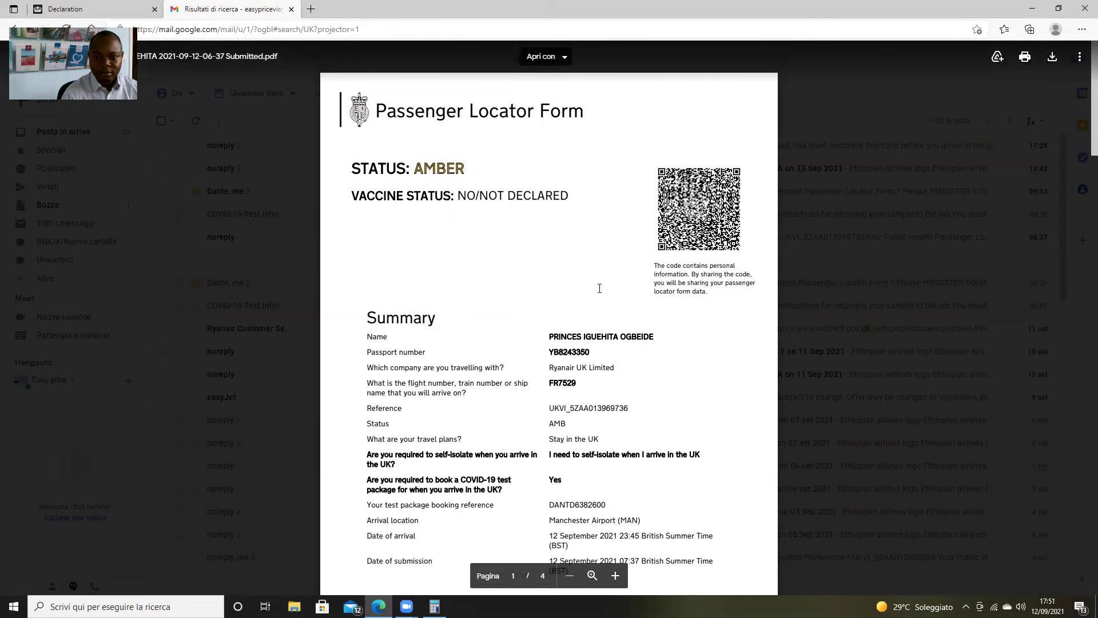
scroll(599, 288, down, 5)
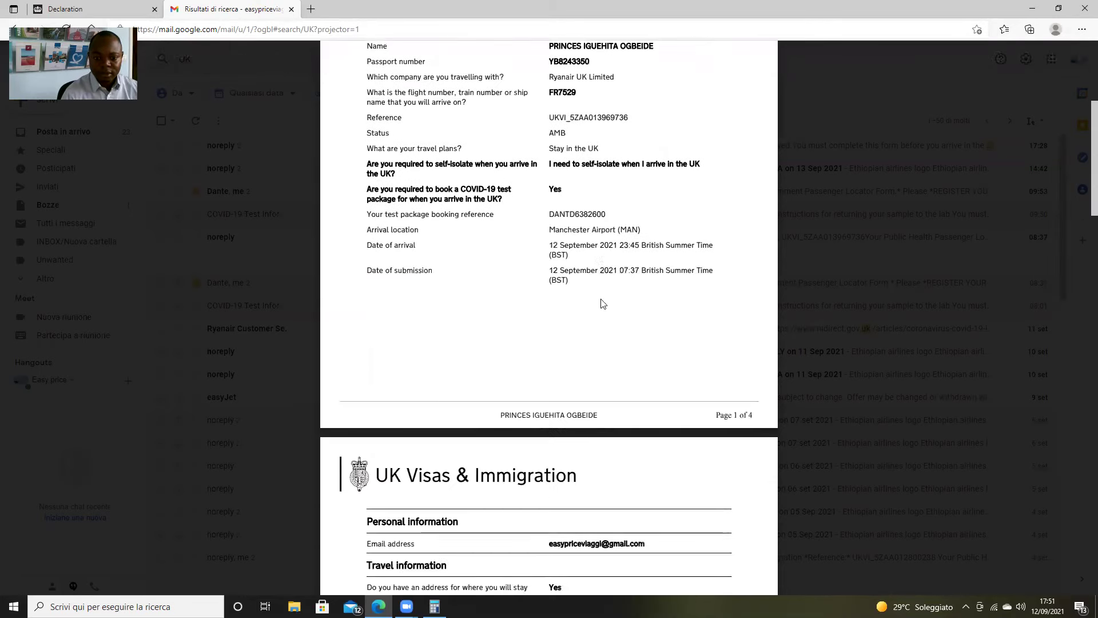
scroll(603, 303, down, 20)
scroll(603, 316, down, 12)
scroll(607, 318, up, 8)
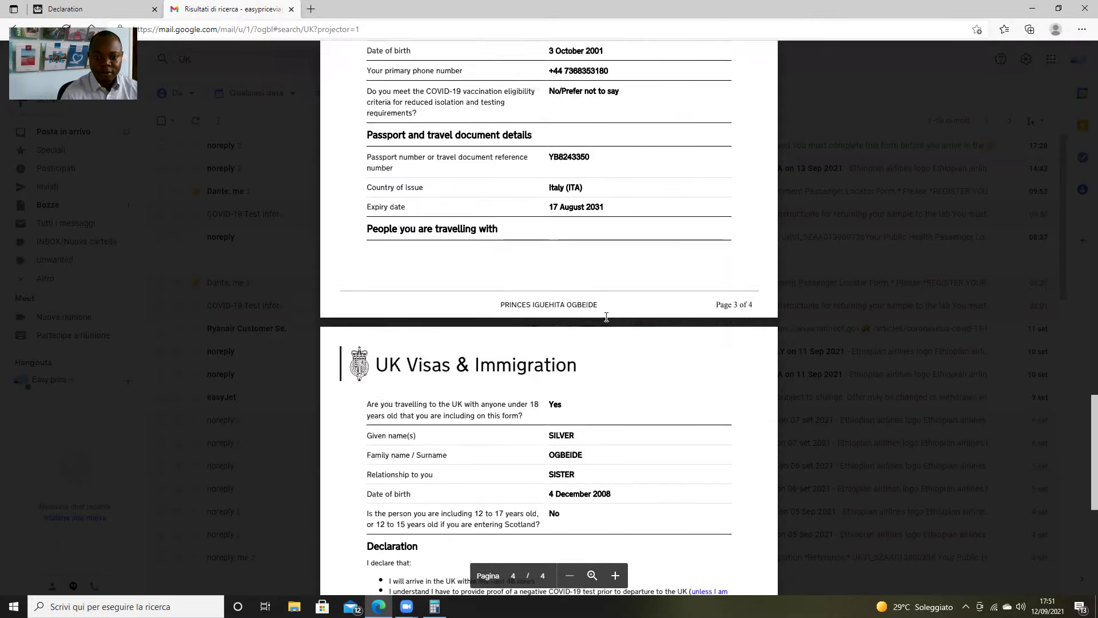
scroll(606, 318, up, 20)
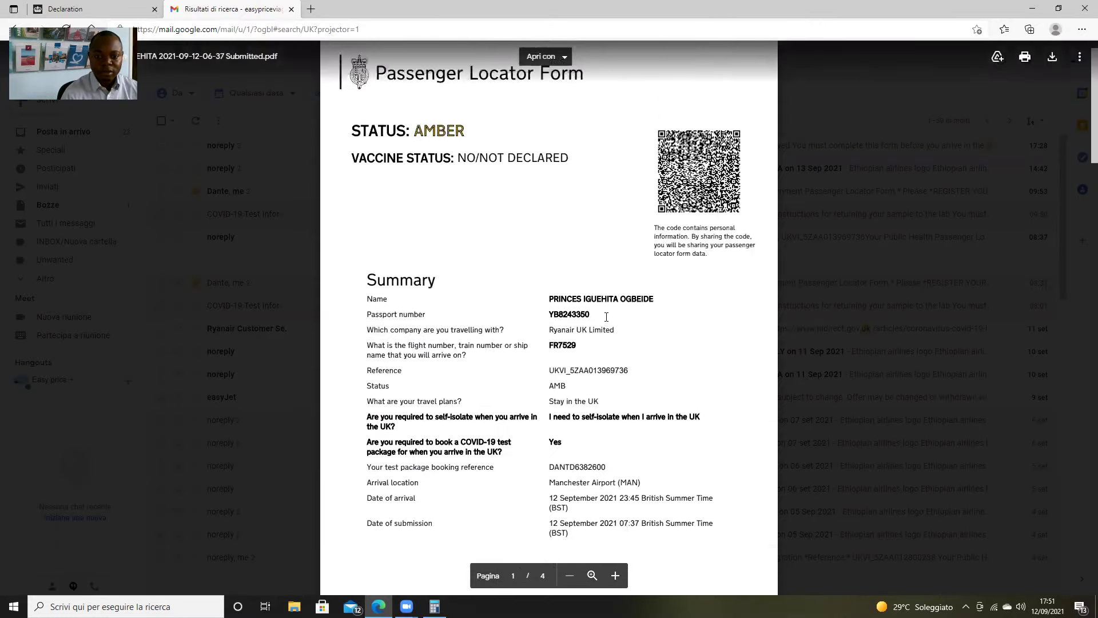
scroll(606, 317, up, 1)
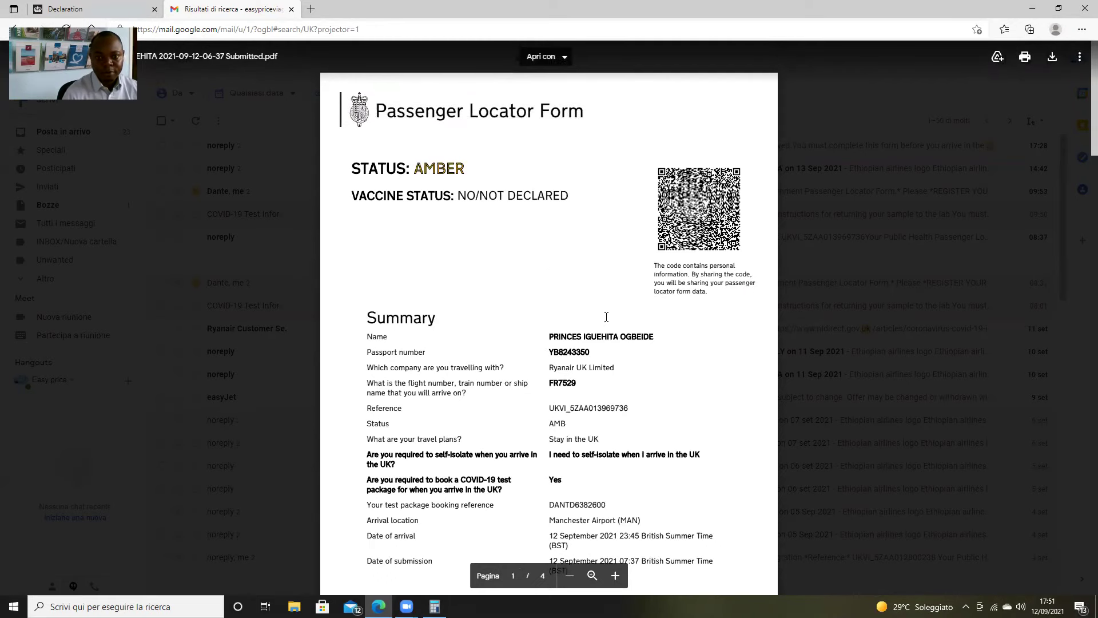
click(1053, 57)
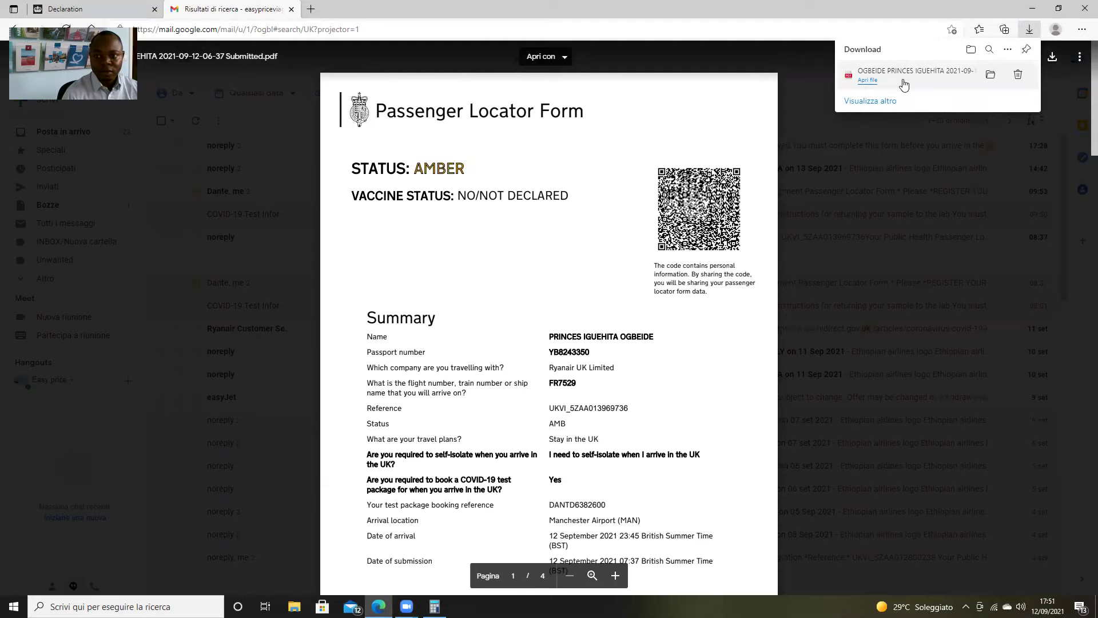
Open the downloaded Passenger Locator Form PDF from Edge's Downloads list and check it
click(903, 70)
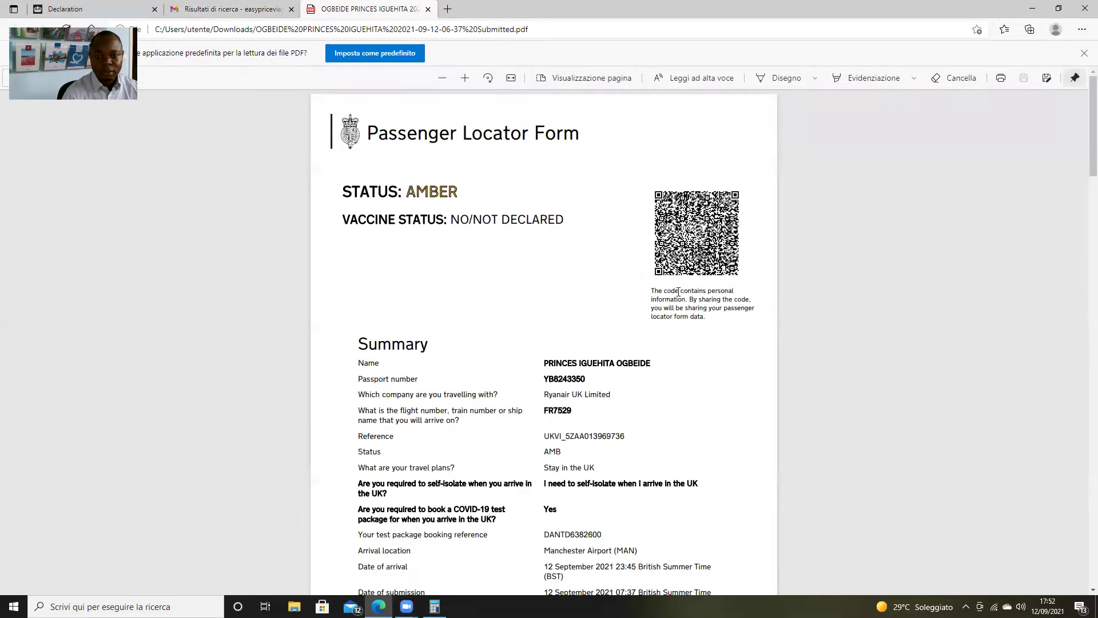
scroll(679, 292, down, 1)
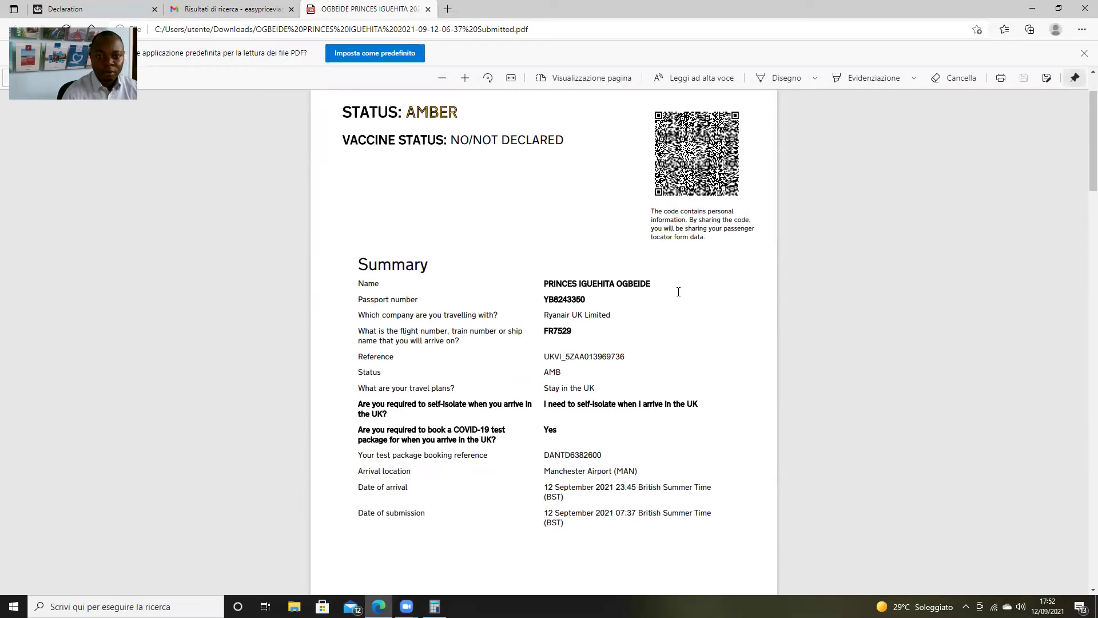
scroll(678, 292, up, 1)
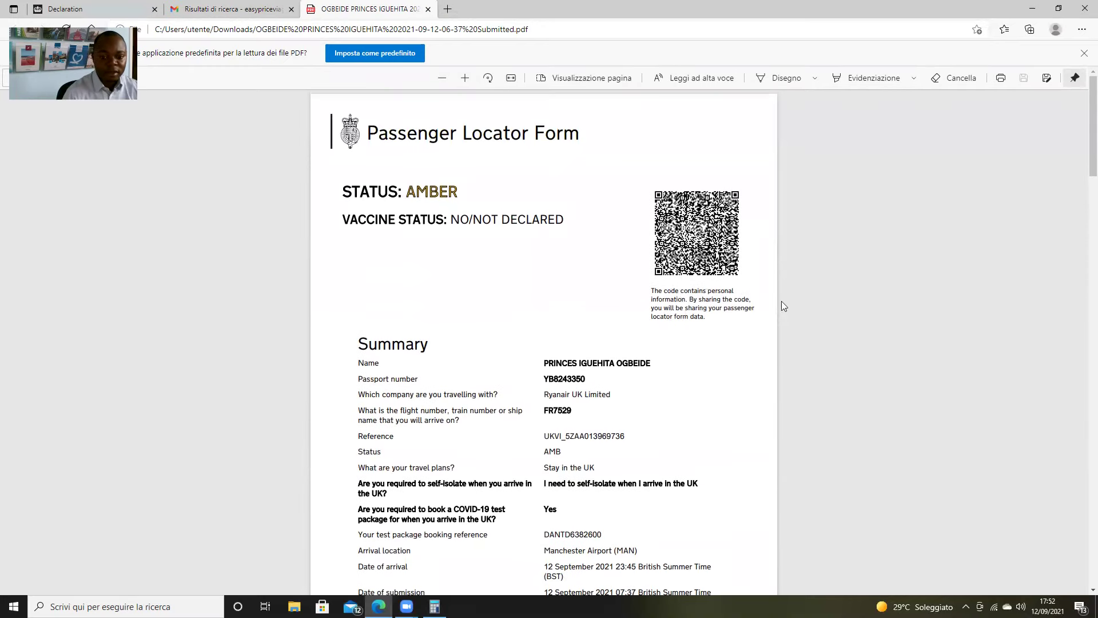